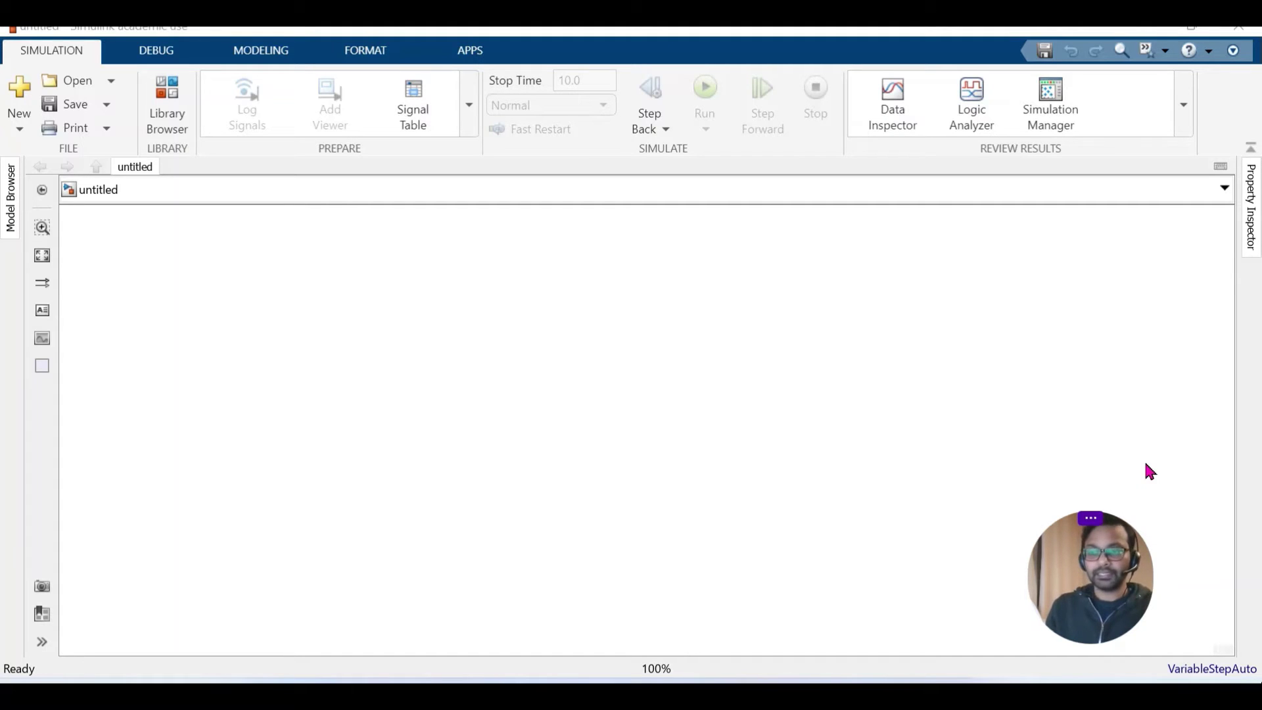
Search the library for 'DC' and place the Simscape DC Voltage Source block on the canvas
click(165, 108)
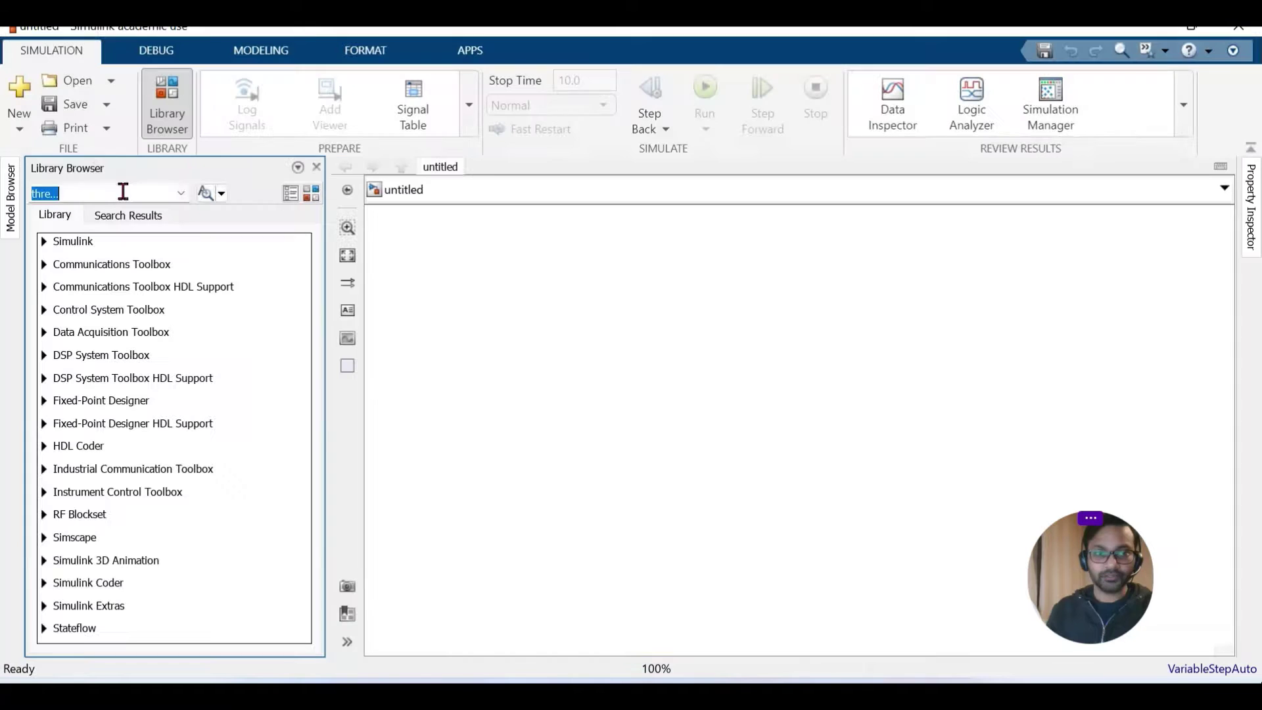
text(D)
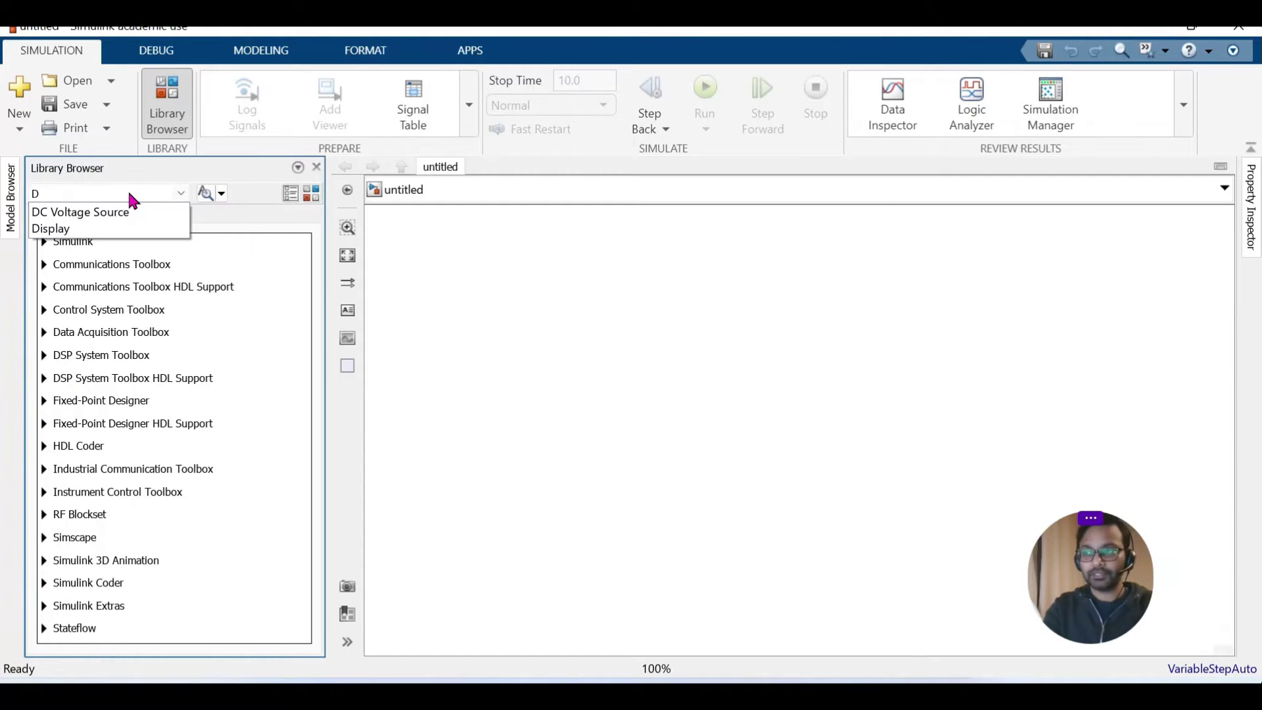
text(C)
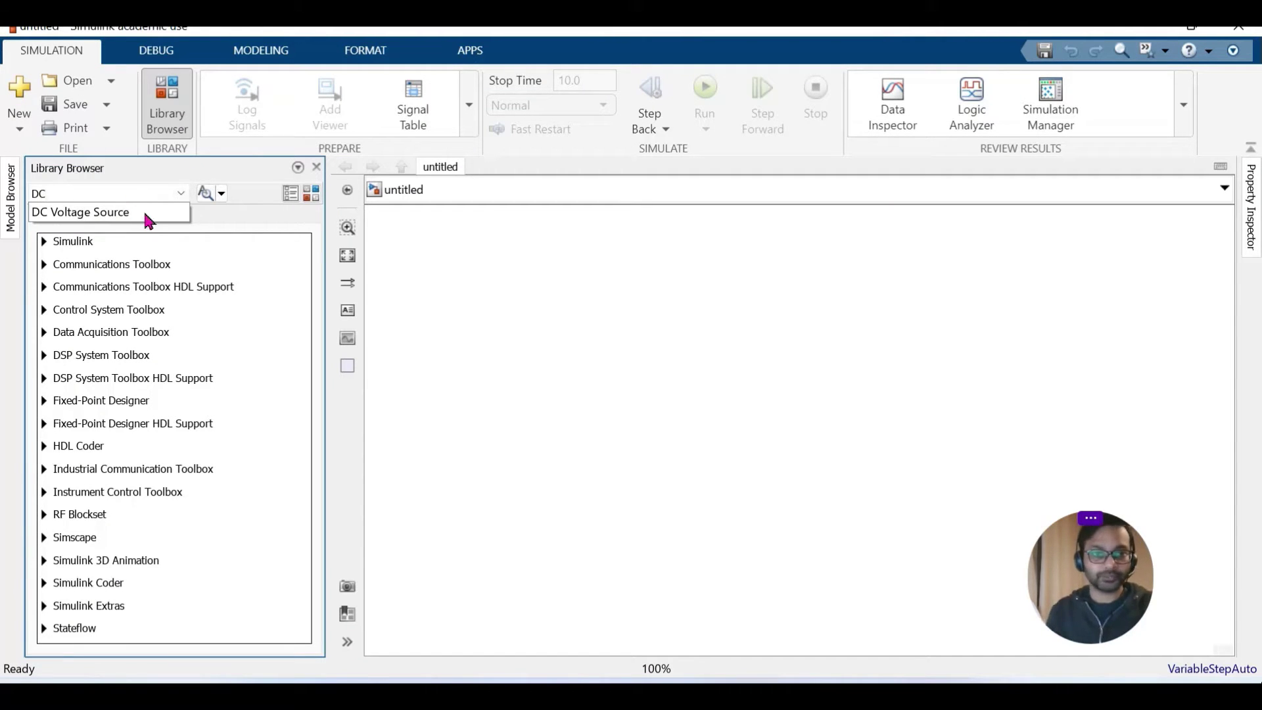
click(144, 212)
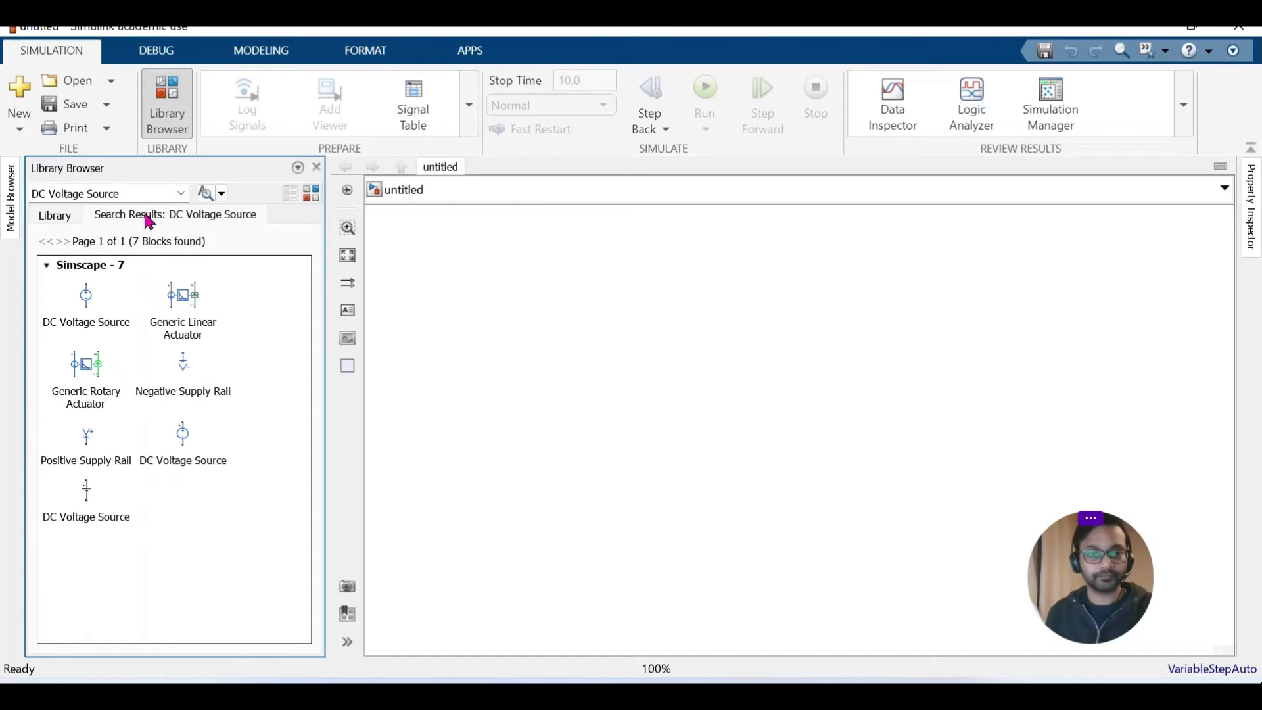
click(85, 503)
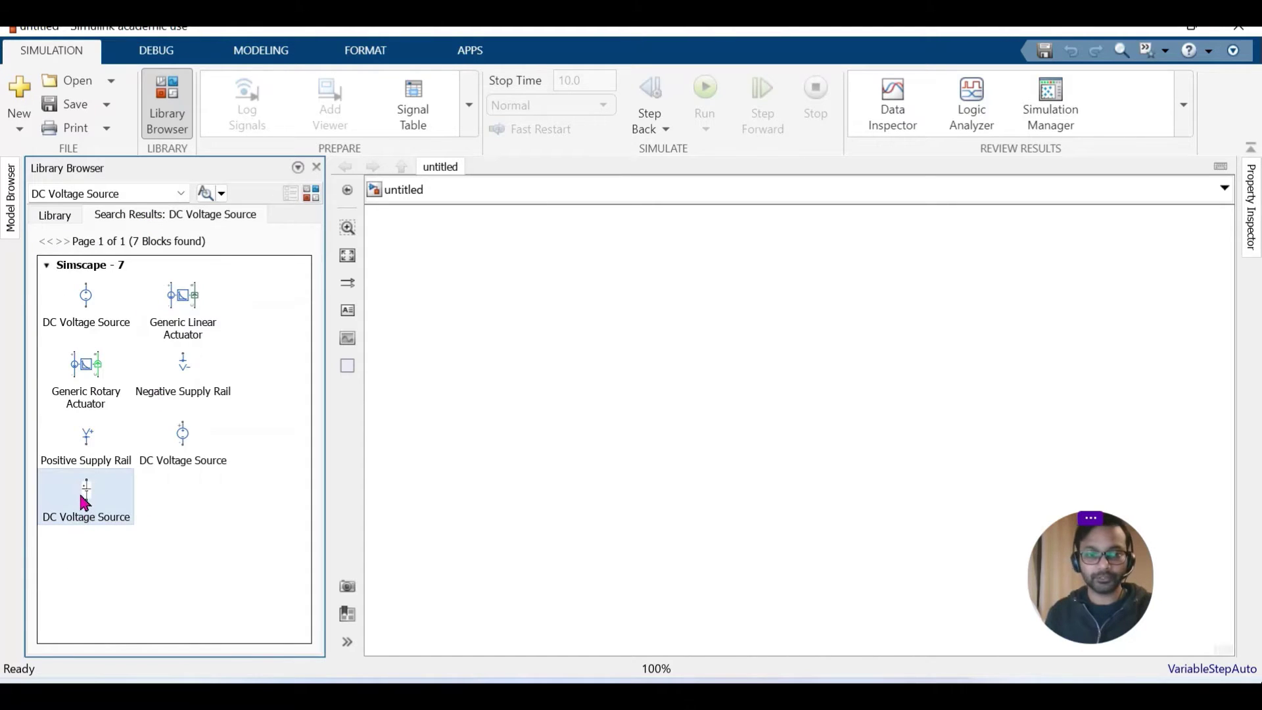
drag(87, 507, 270, 506)
drag(437, 518, 561, 458)
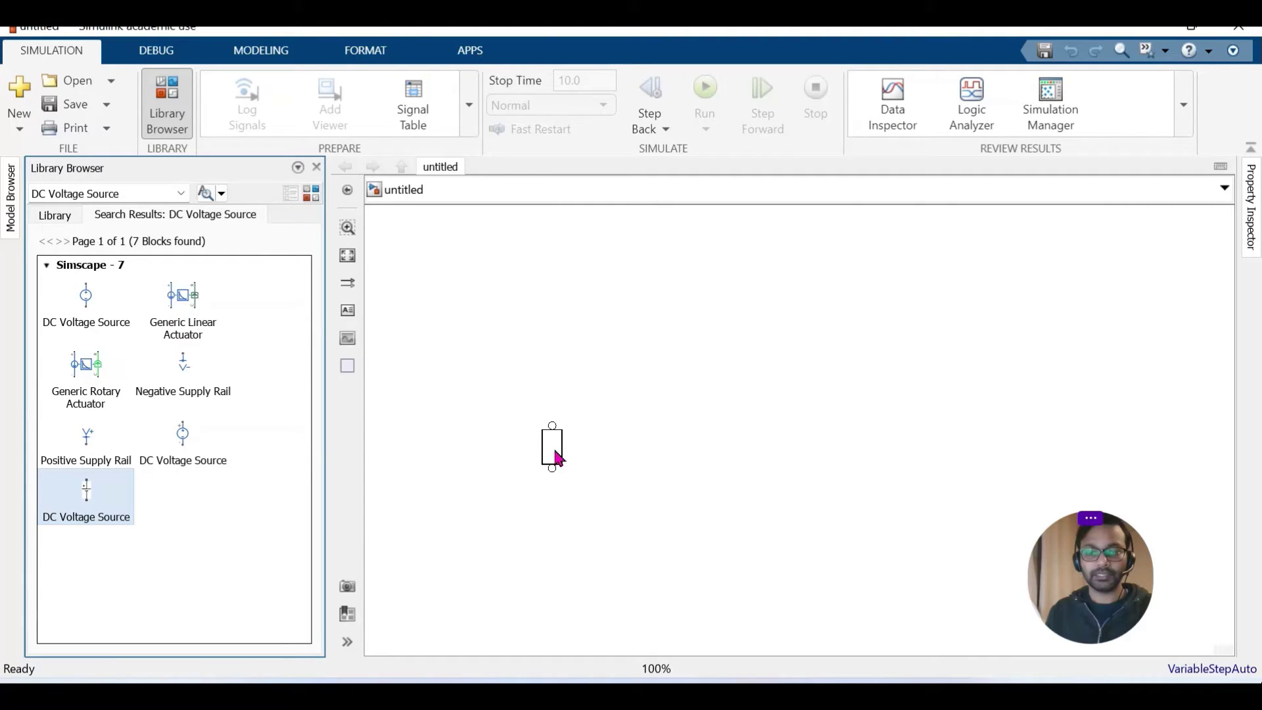
drag(555, 459, 557, 459)
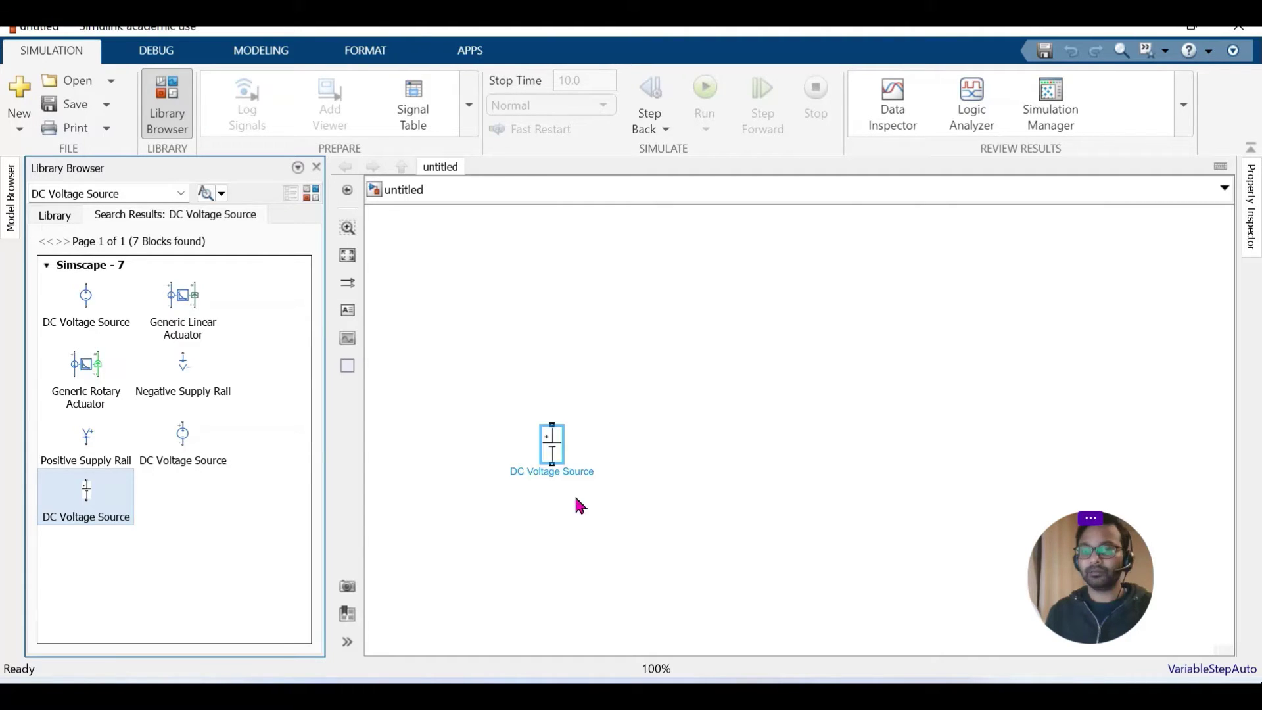
Set the DC Voltage Source amplitude to 300/0.36 and apply it
double_click(562, 452)
drag(712, 327, 772, 257)
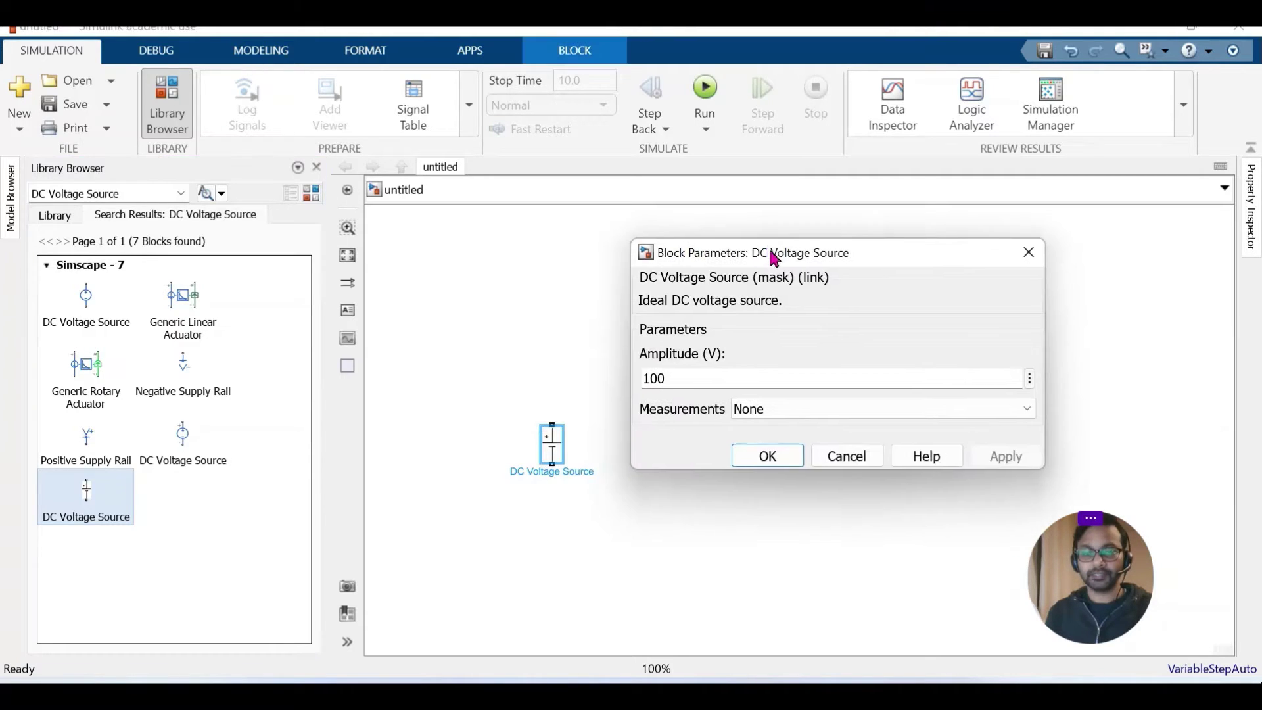
double_click(683, 383)
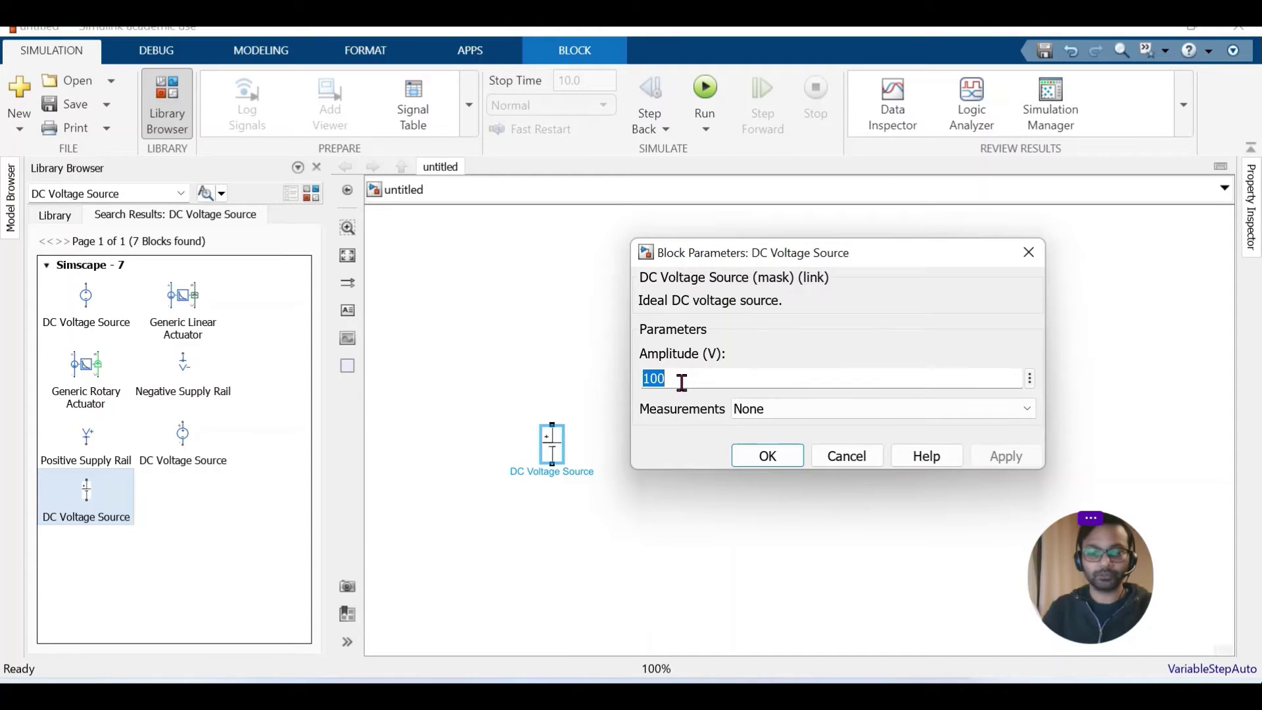
text(300/0)
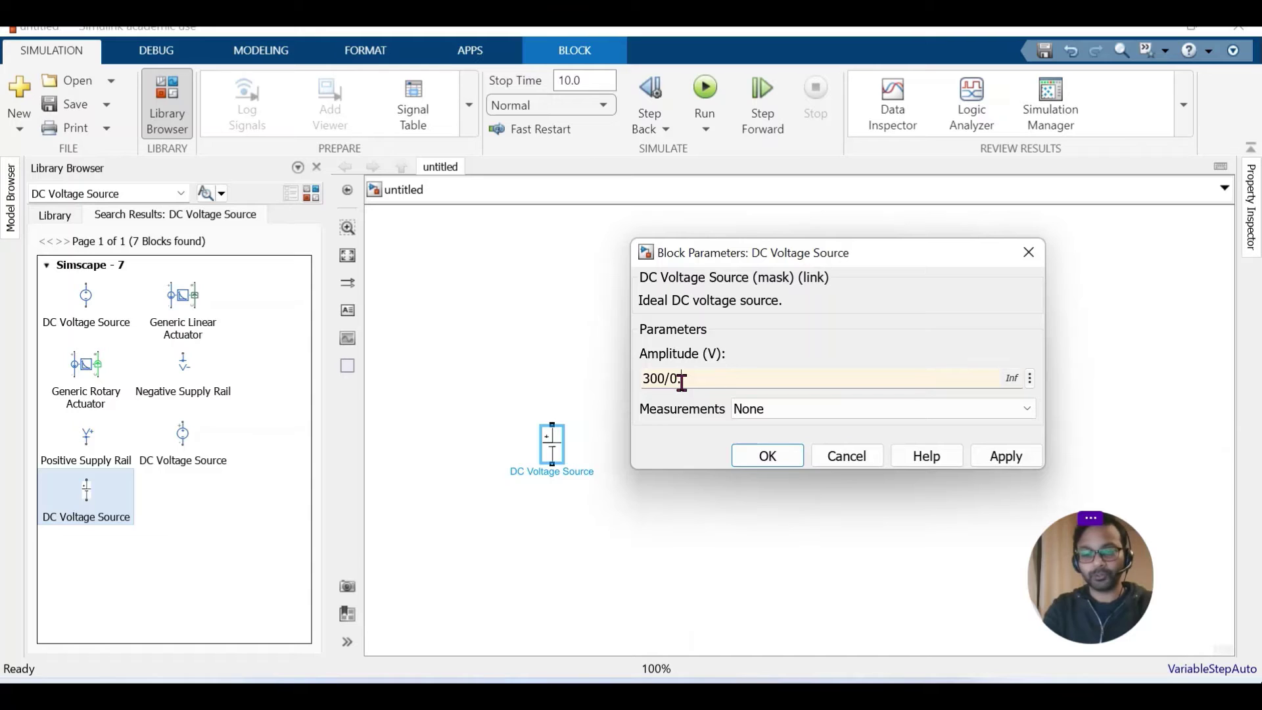
text(.36)
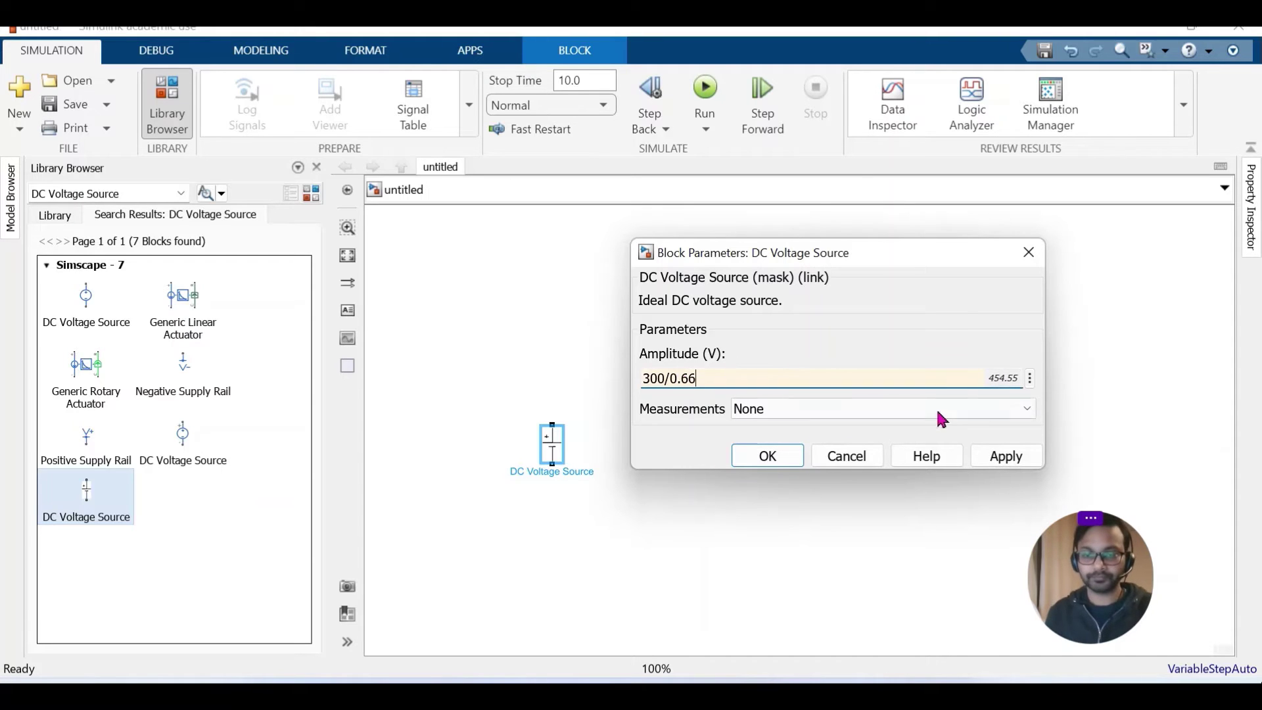
click(1004, 463)
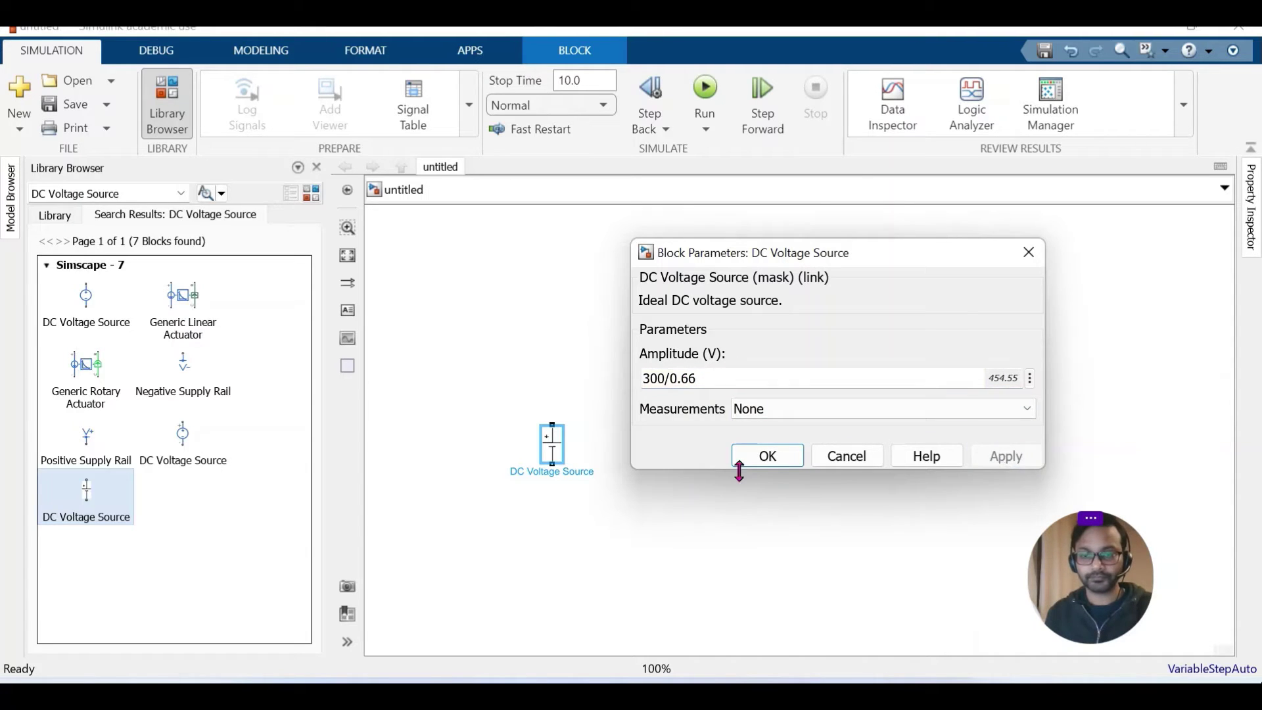
click(767, 457)
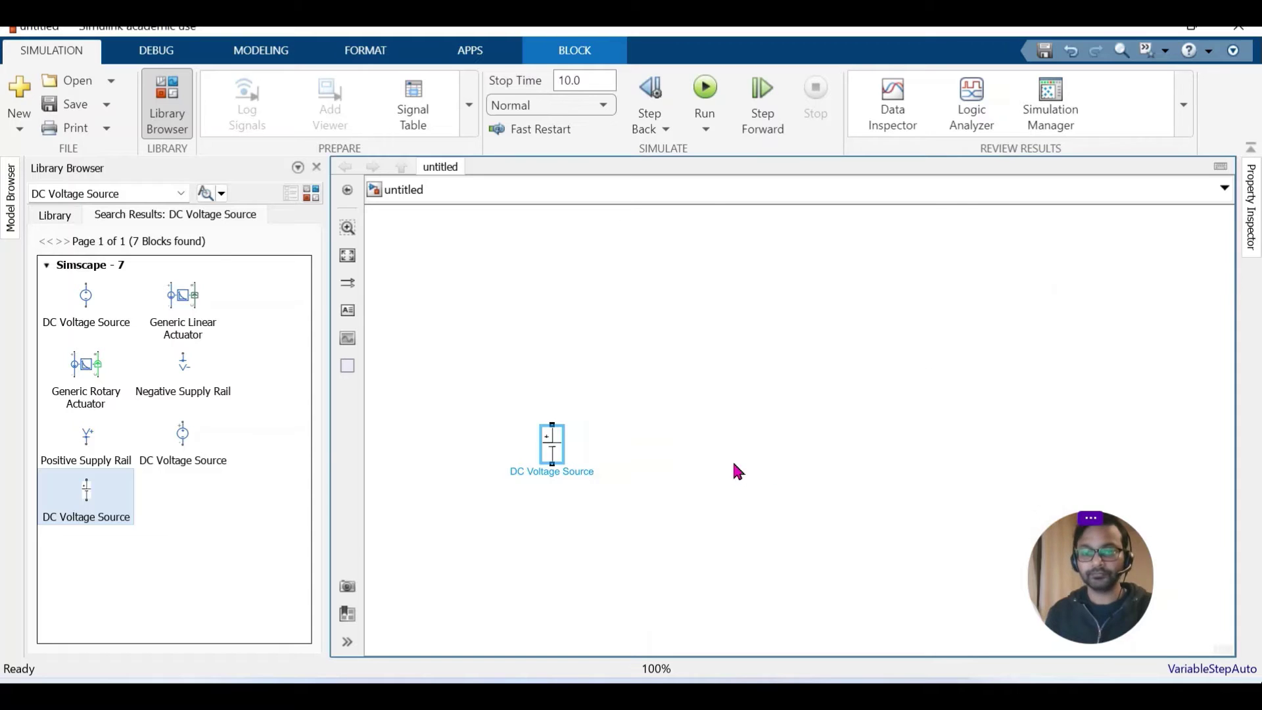
Make the DC Voltage Source's block name always show
right_click(552, 450)
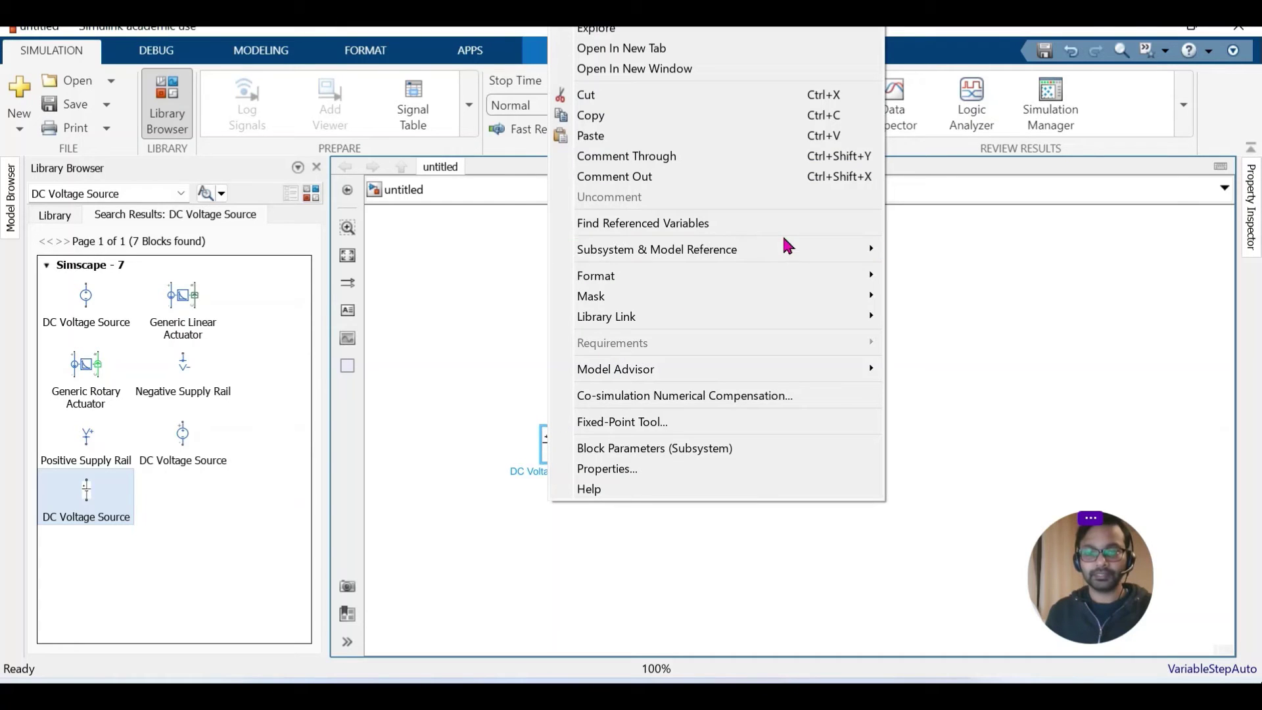
mouse_move(846, 277)
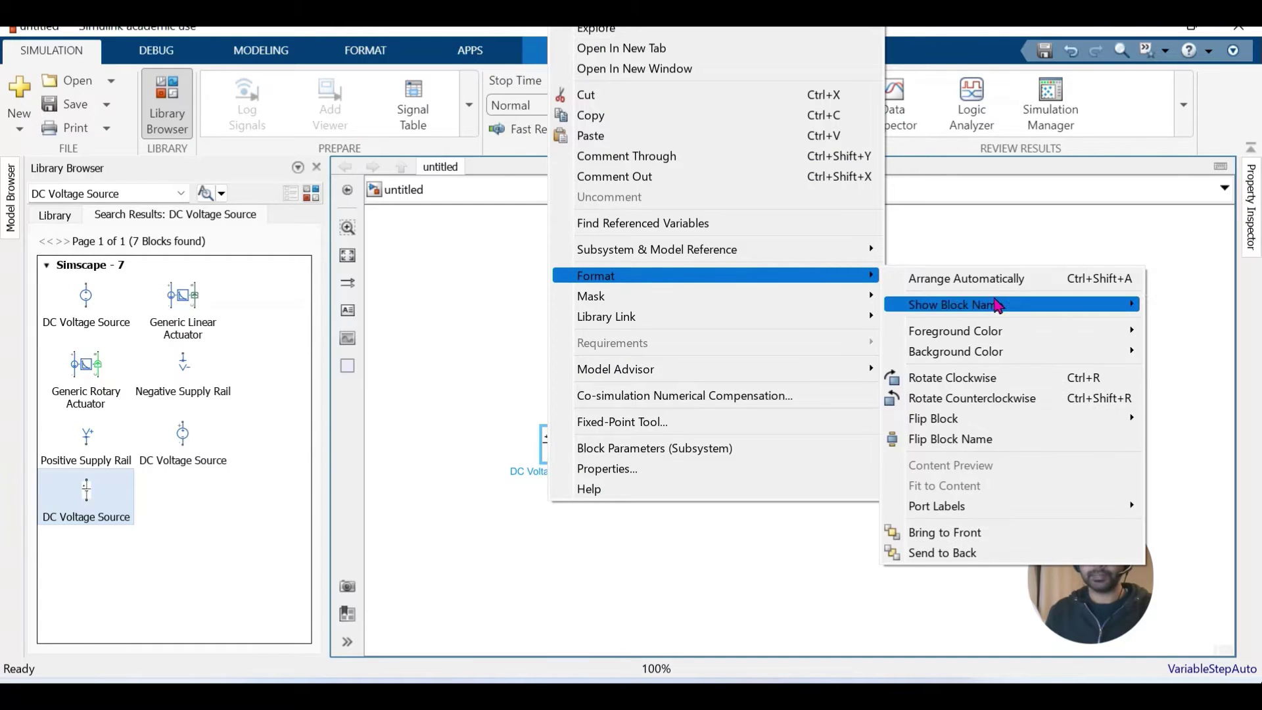
mouse_move(997, 304)
click(1182, 330)
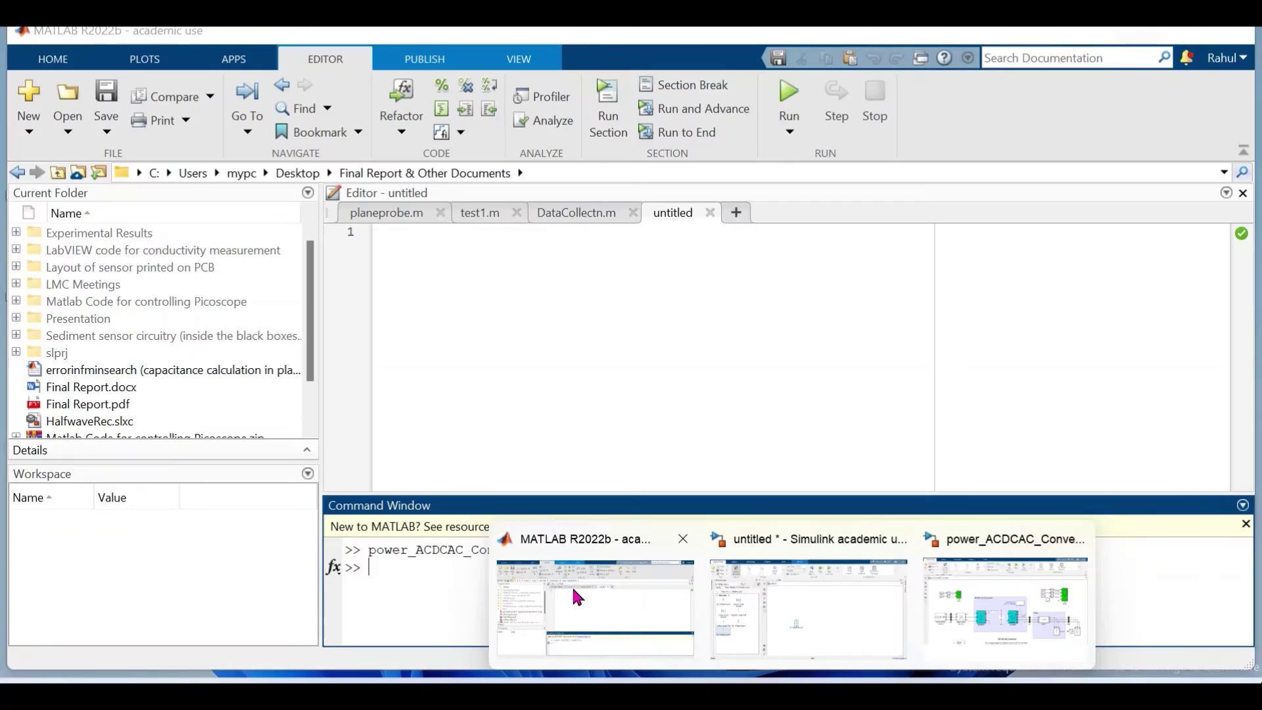
Bring the MATLAB window with the power_ACDCAC_Converter example to the front
click(571, 585)
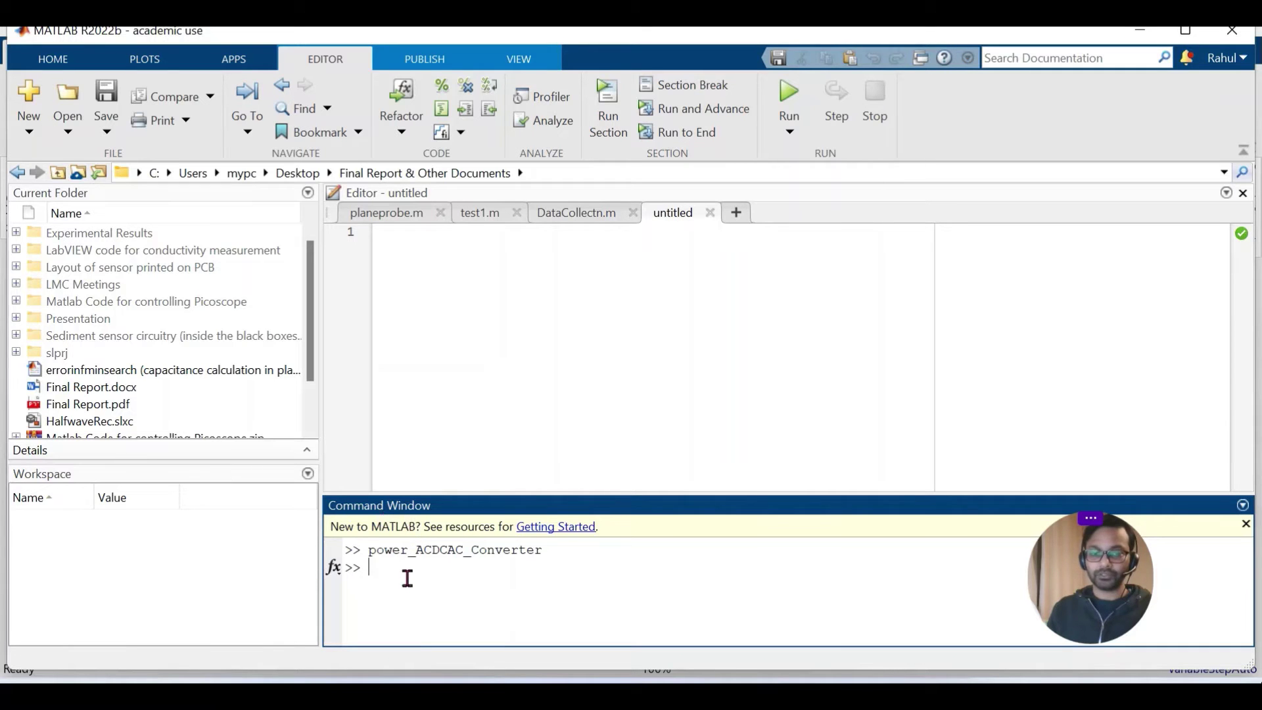
Select the 2-Level Inverter block in the power_ACDCAC_Converter example, then return to the untitled model
mouse_move(835, 697)
mouse_move(835, 658)
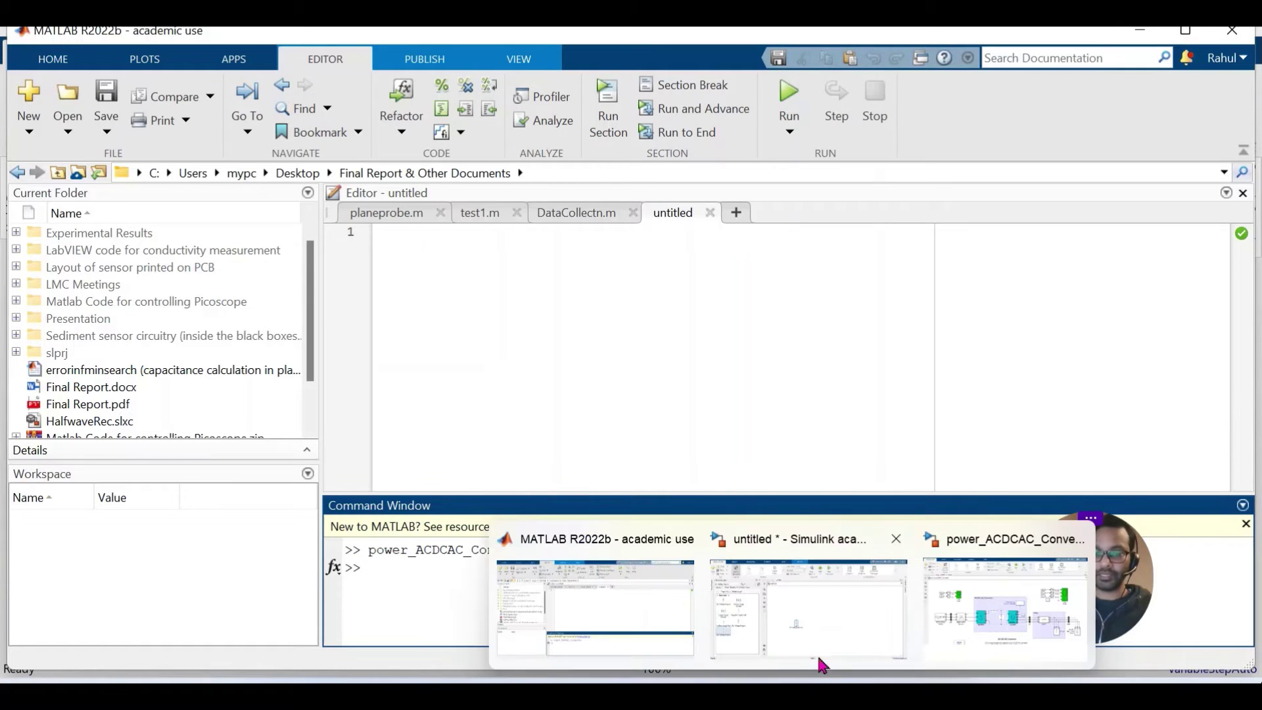
click(946, 623)
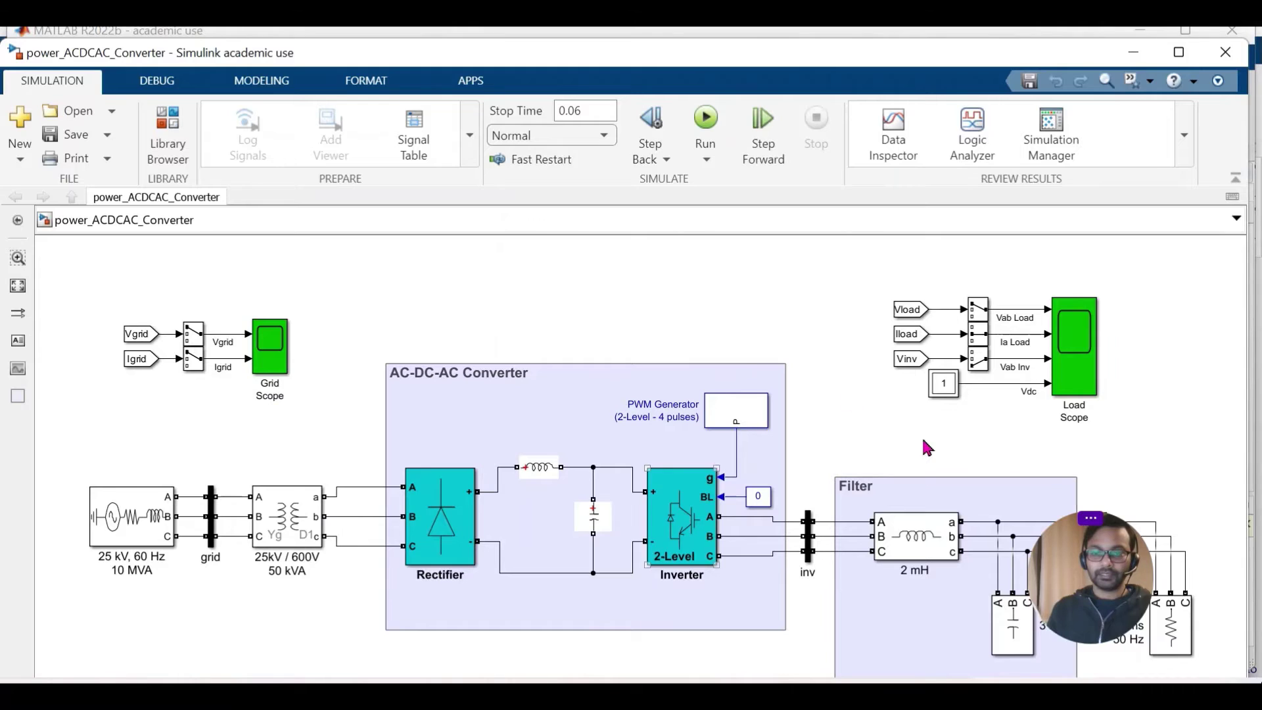
drag(1063, 561, 758, 295)
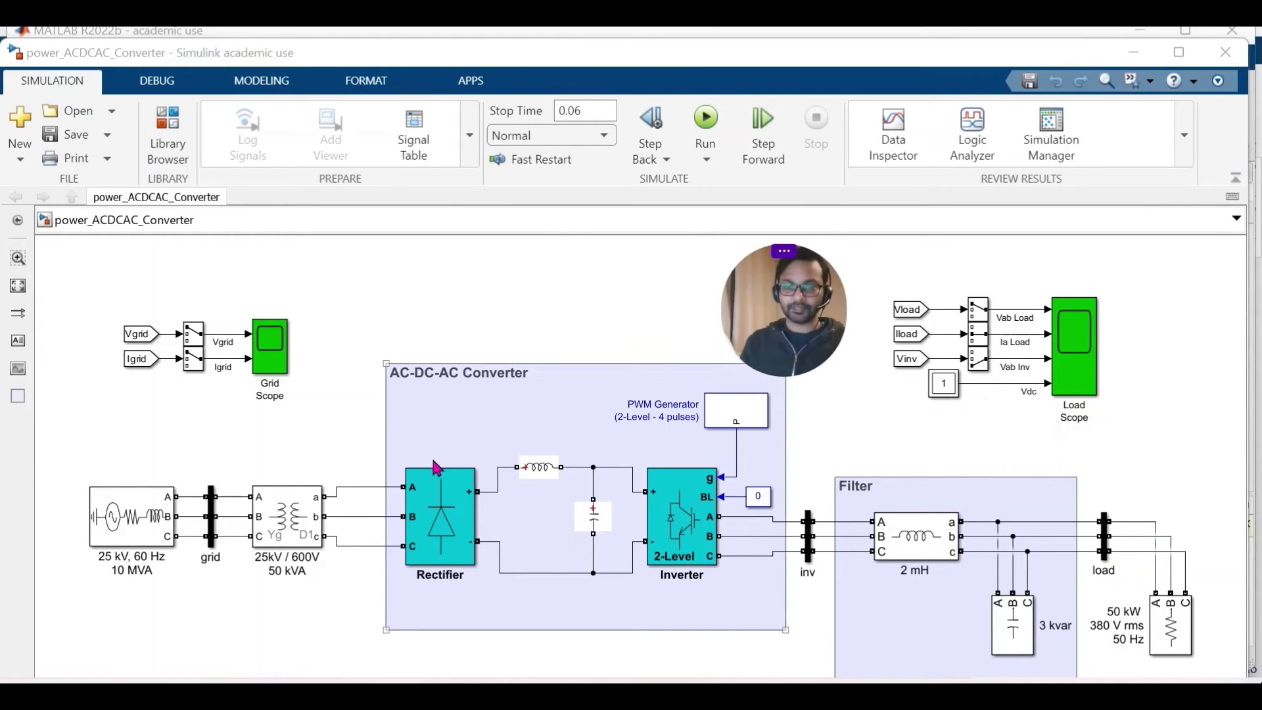
click(687, 514)
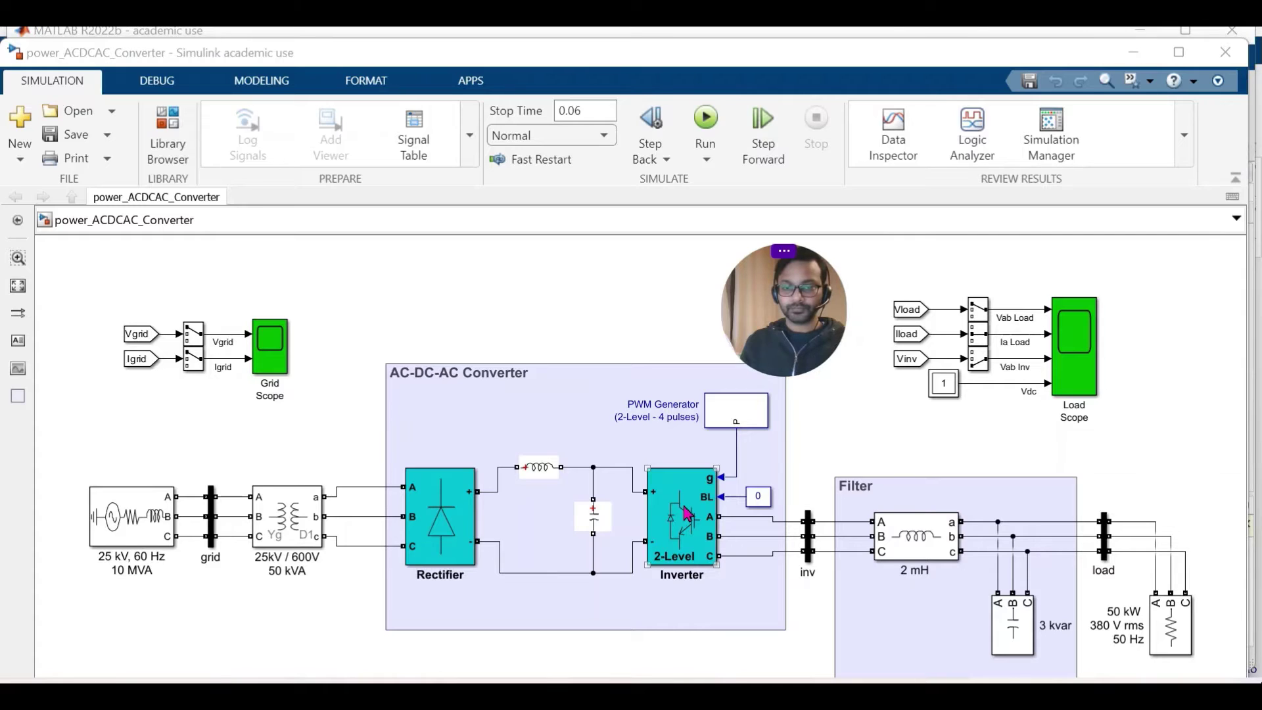
click(687, 497)
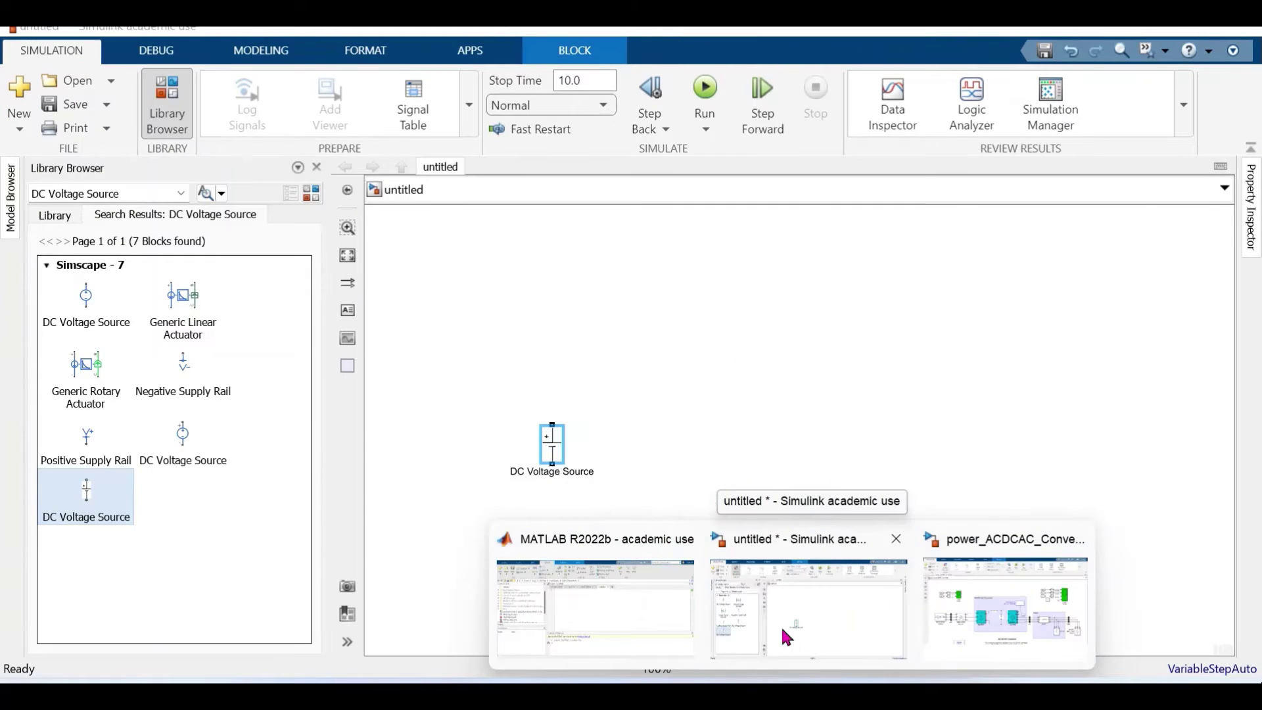
click(785, 637)
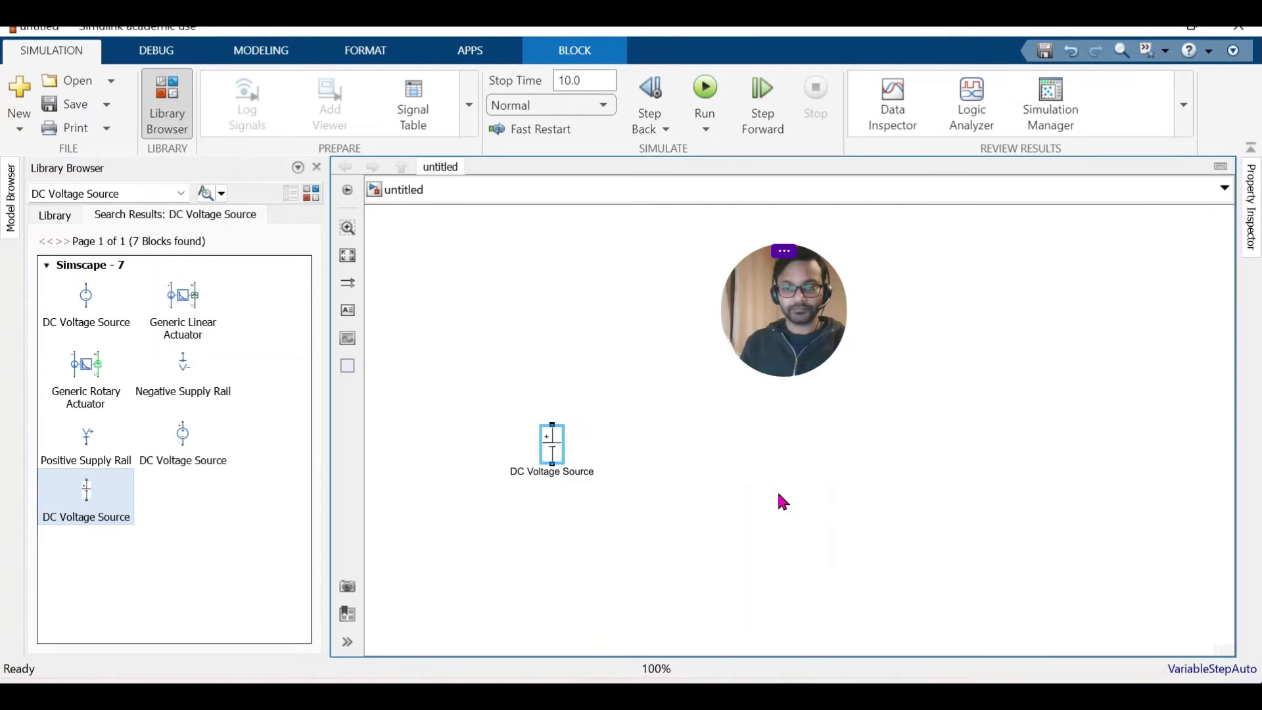
Paste the copied 2-Level Inverter beside the source and wire the DC source to its + and − terminals
click(782, 501)
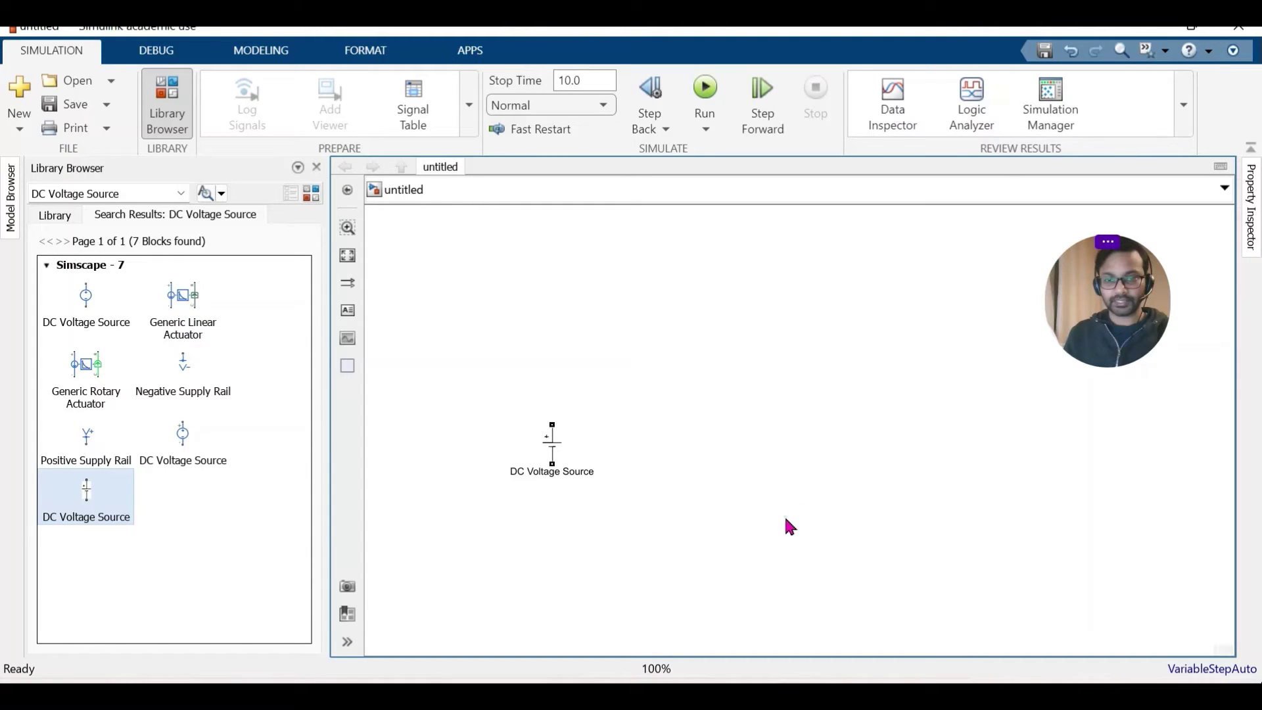
key(ctrl+v)
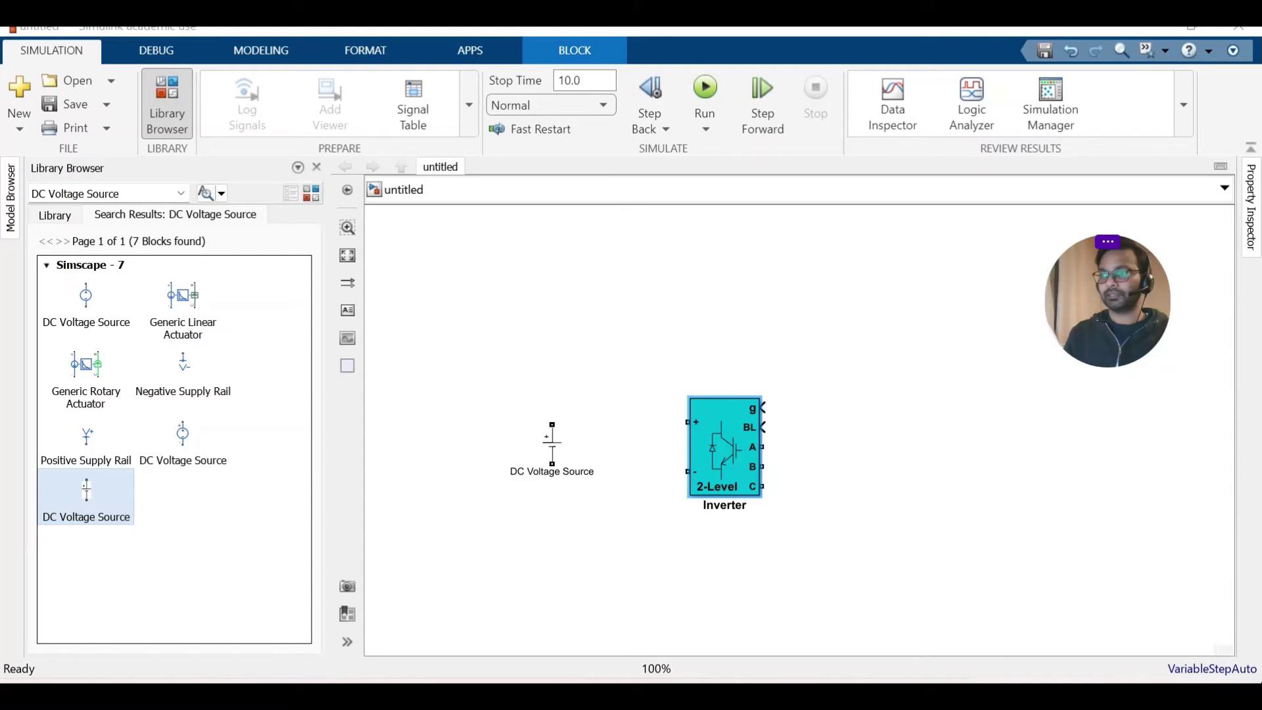
drag(725, 447, 706, 437)
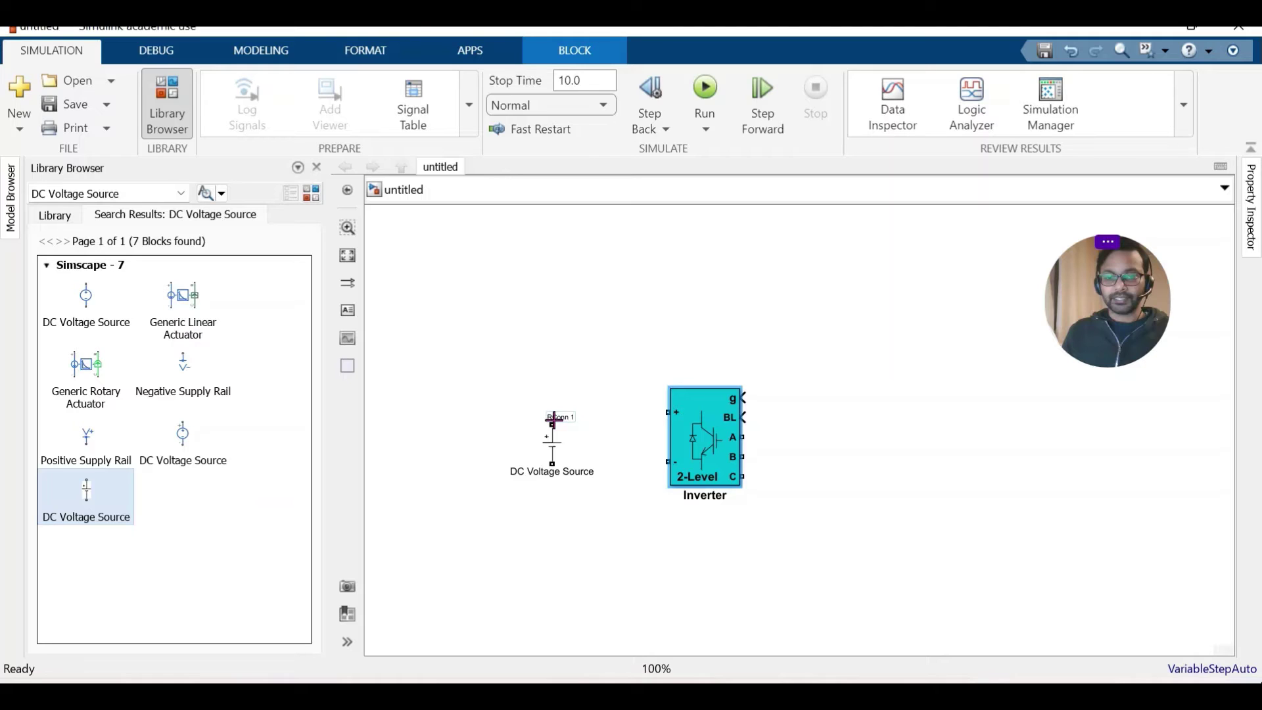
drag(554, 418, 694, 472)
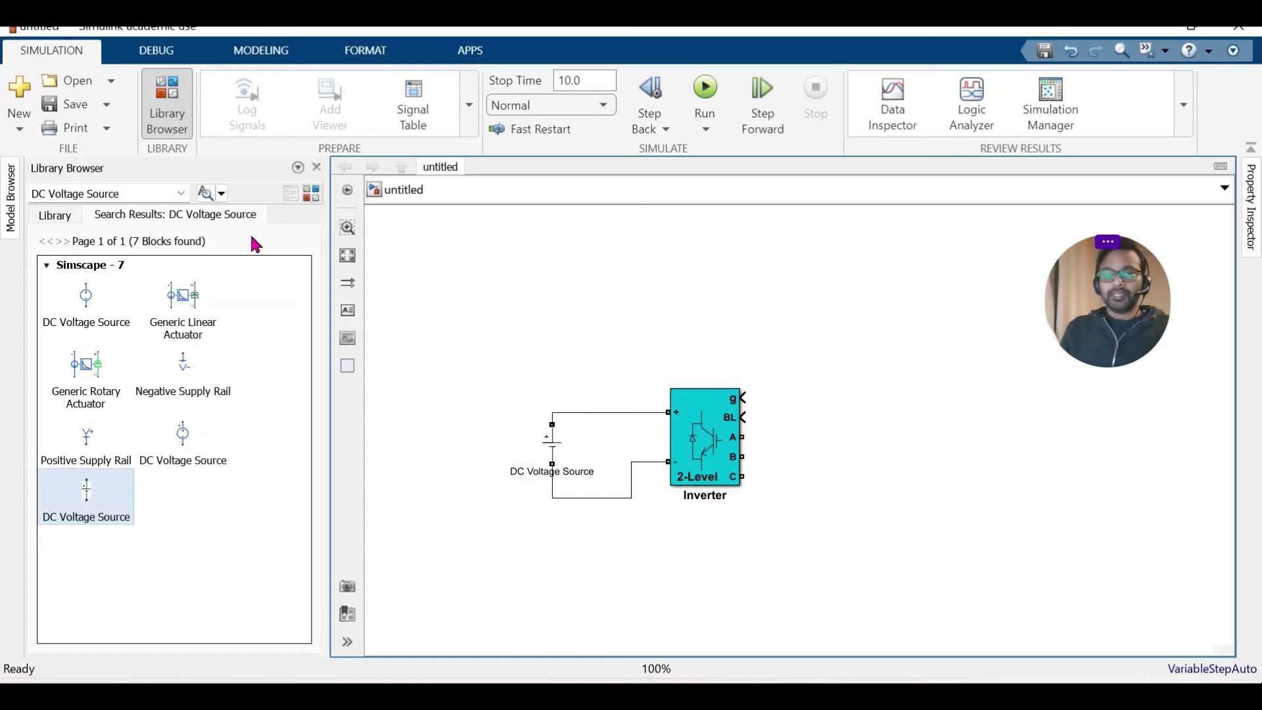
Search for 'PWM Generator' and place the PWM Generator (2-Level) block above the inverter
click(132, 199)
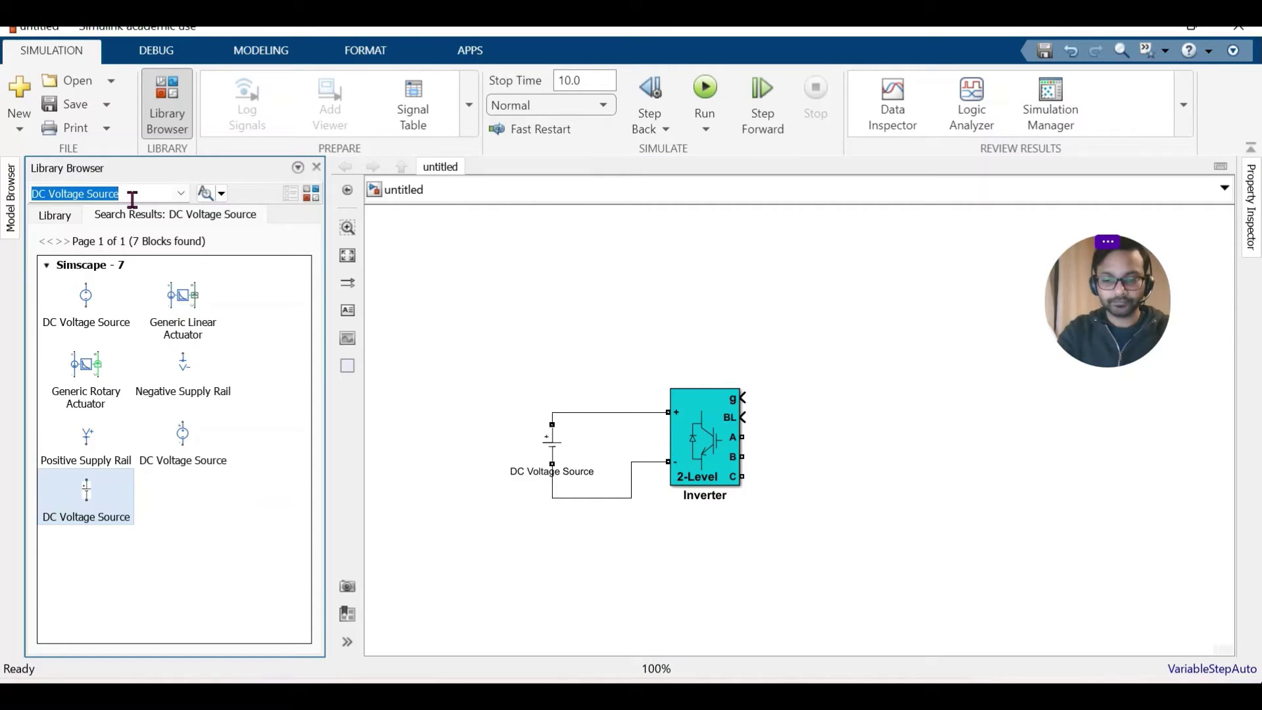
text(PW)
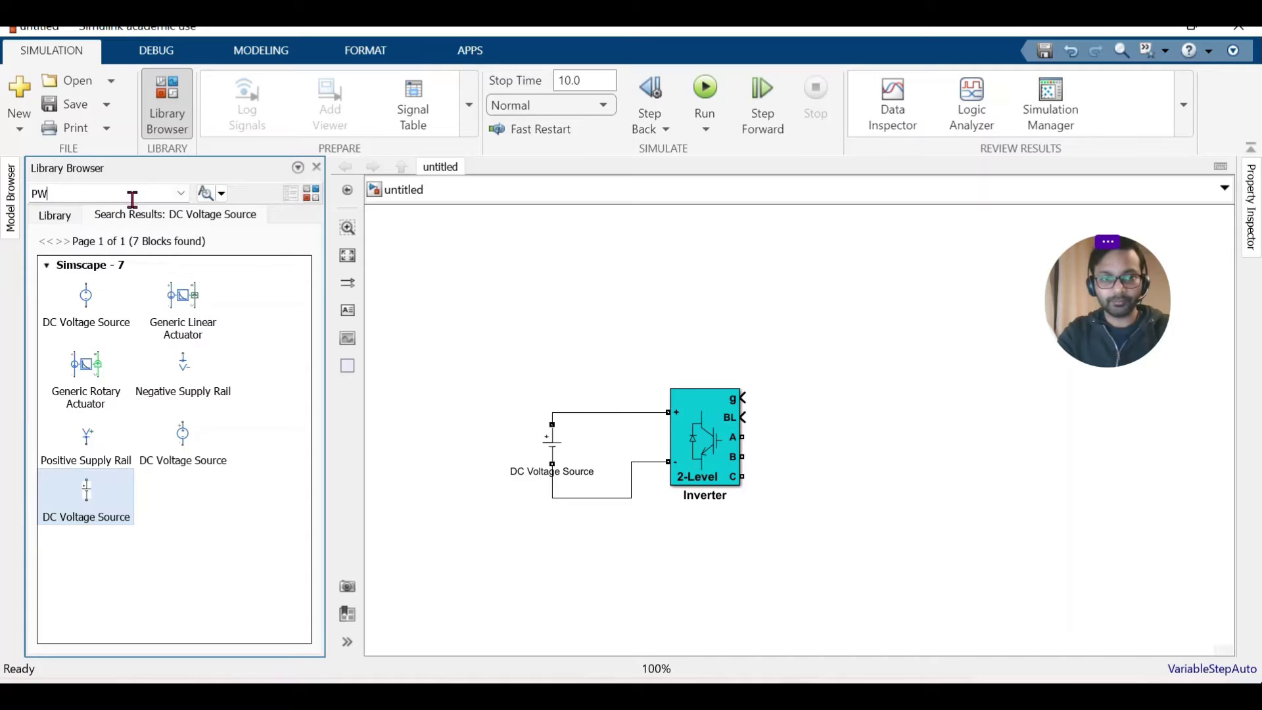
text(M Generator)
key(Return)
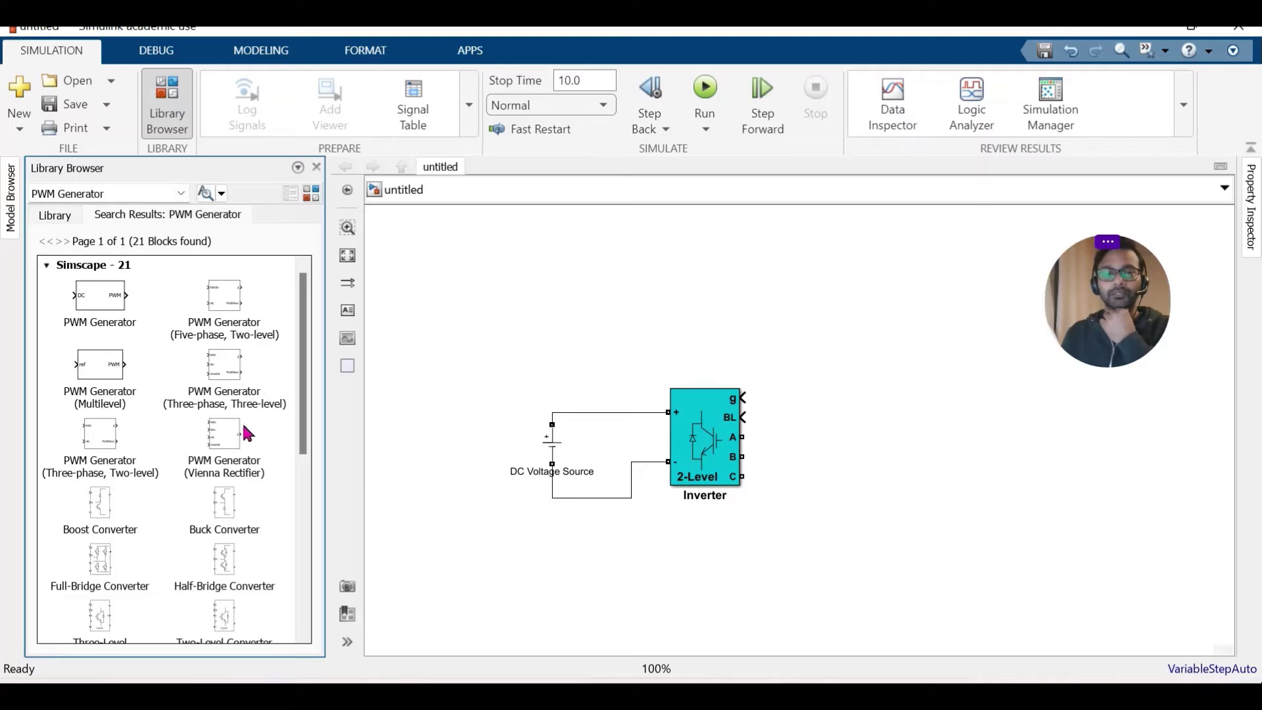
scroll(236, 415, down, 2)
scroll(237, 414, down, 2)
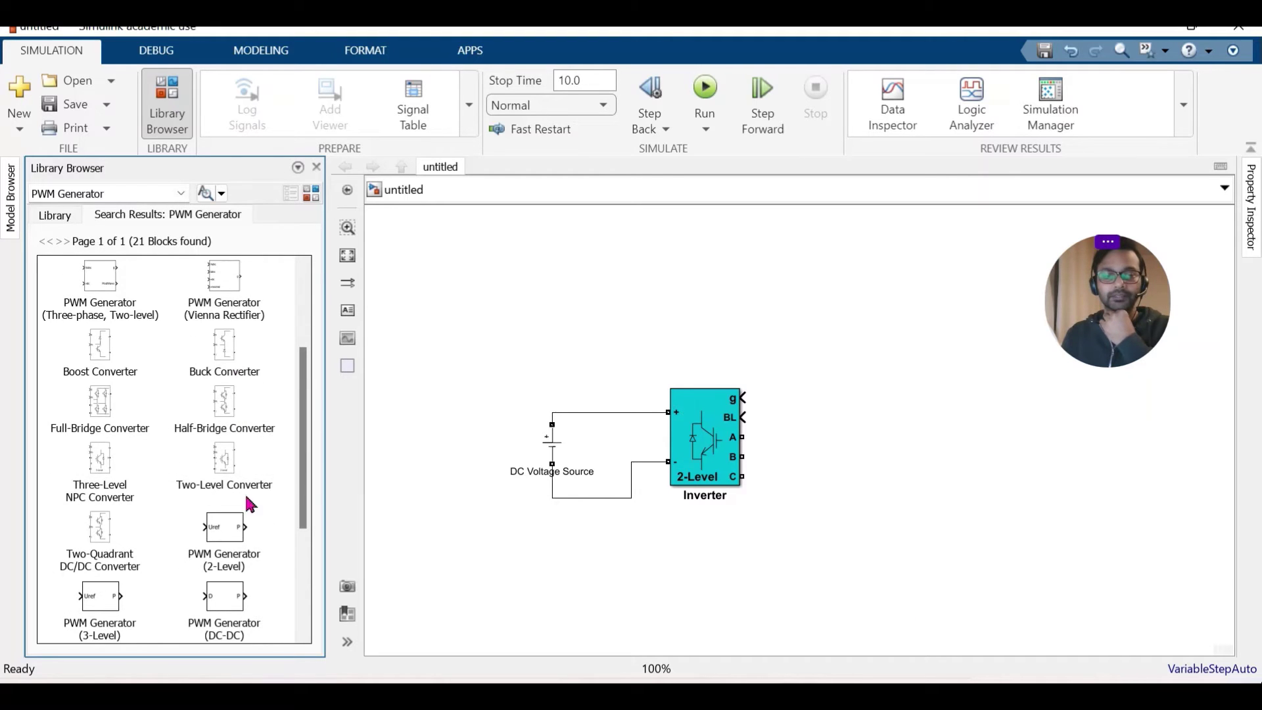
click(211, 536)
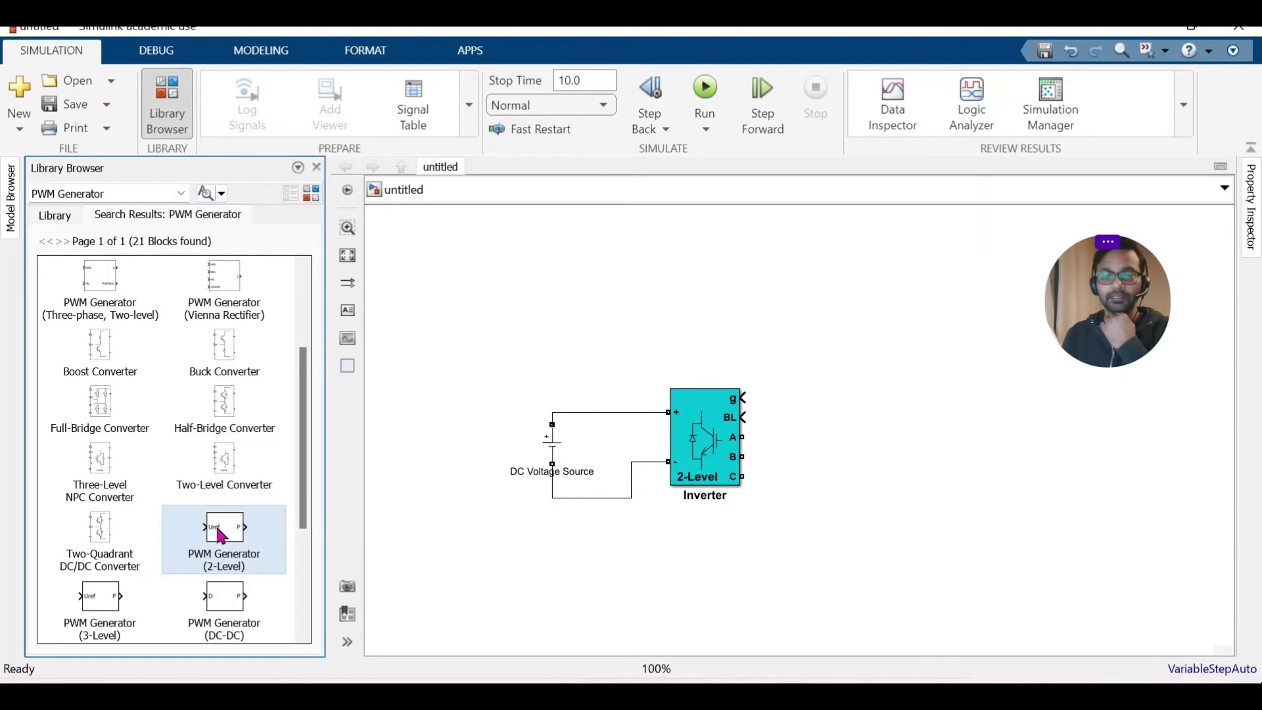
drag(219, 536, 744, 331)
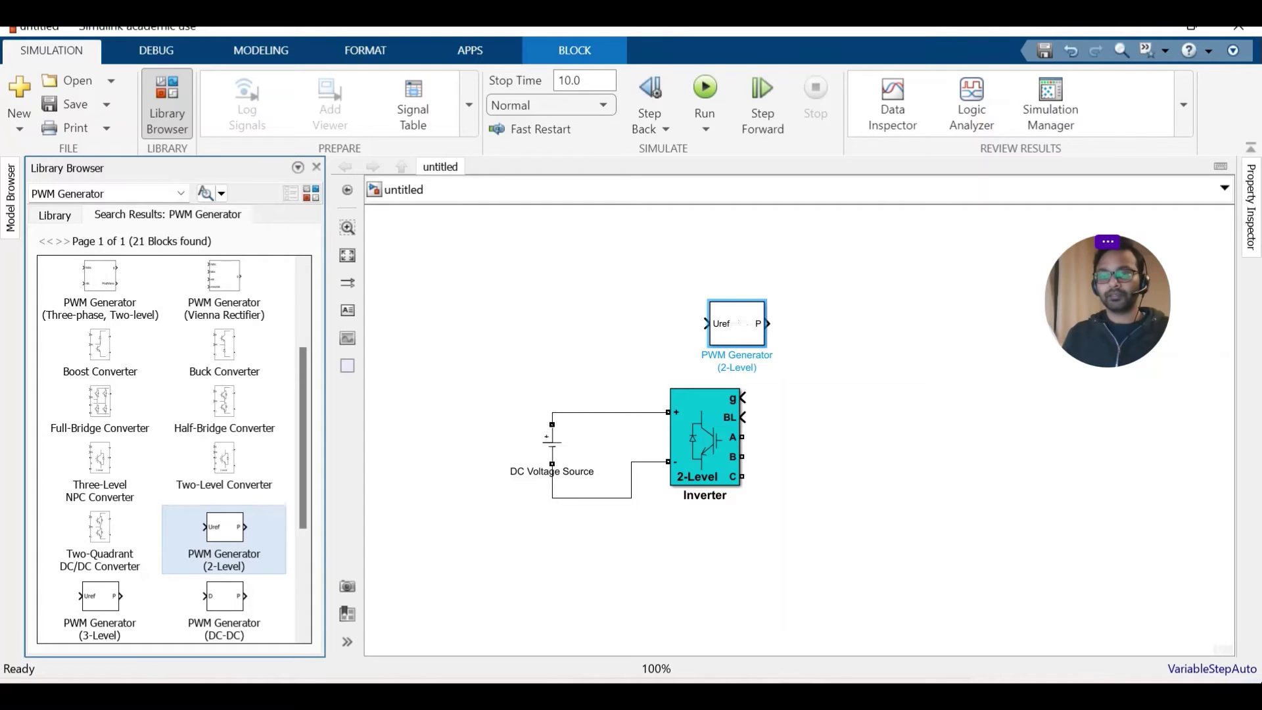
Show the PWM Generator's block name beneath it
click(722, 324)
right_click(722, 325)
mouse_move(1018, 275)
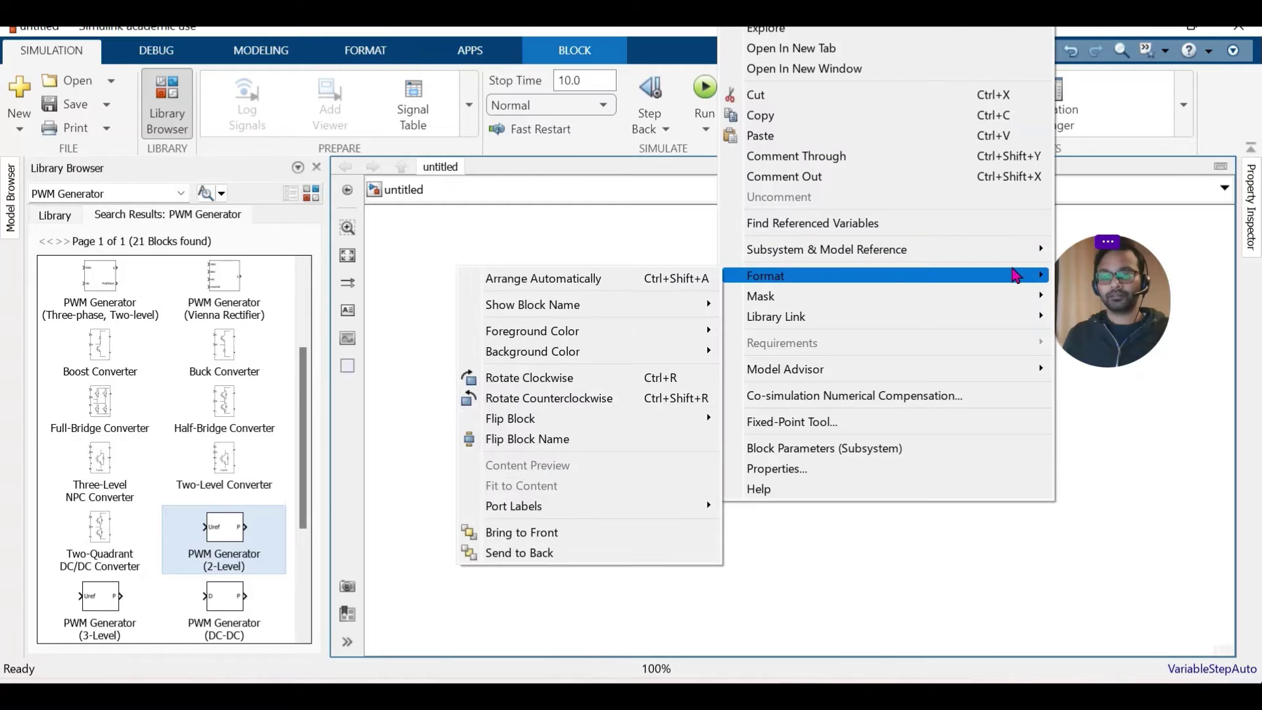
mouse_move(564, 318)
click(746, 327)
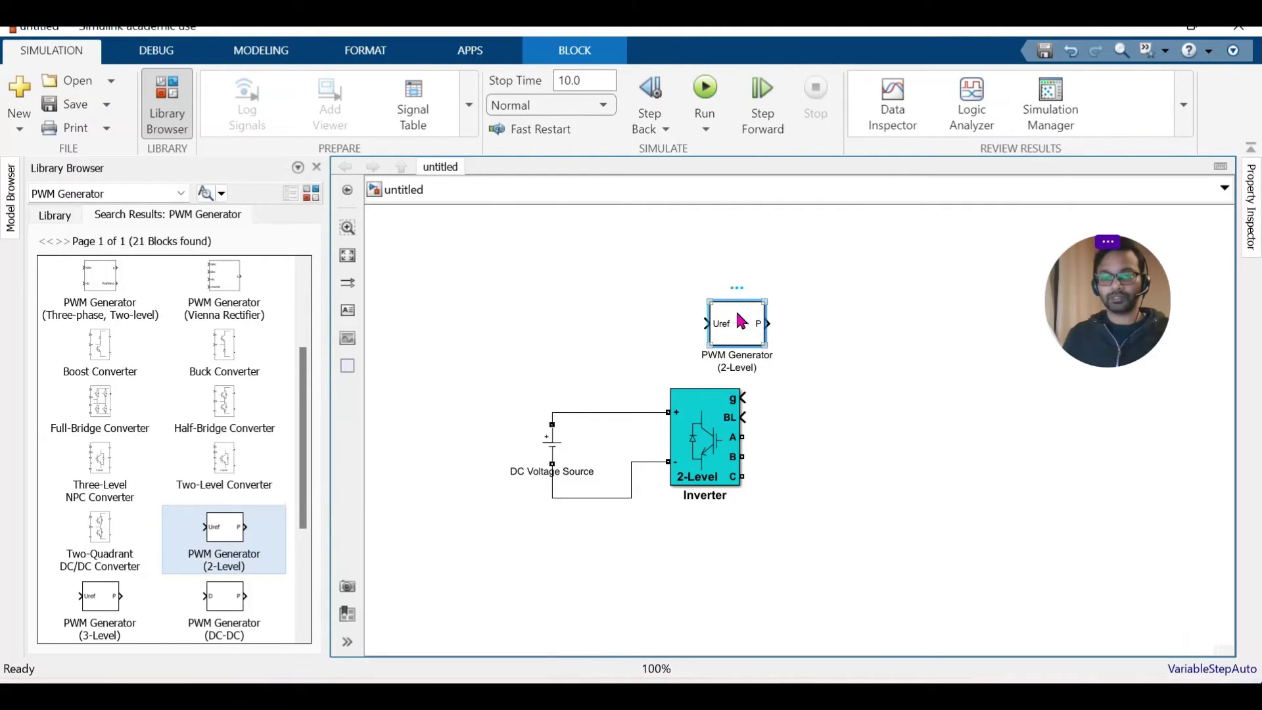
Change the PWM Generator's carrier frequency from 27*60 to 15000 Hz
double_click(742, 322)
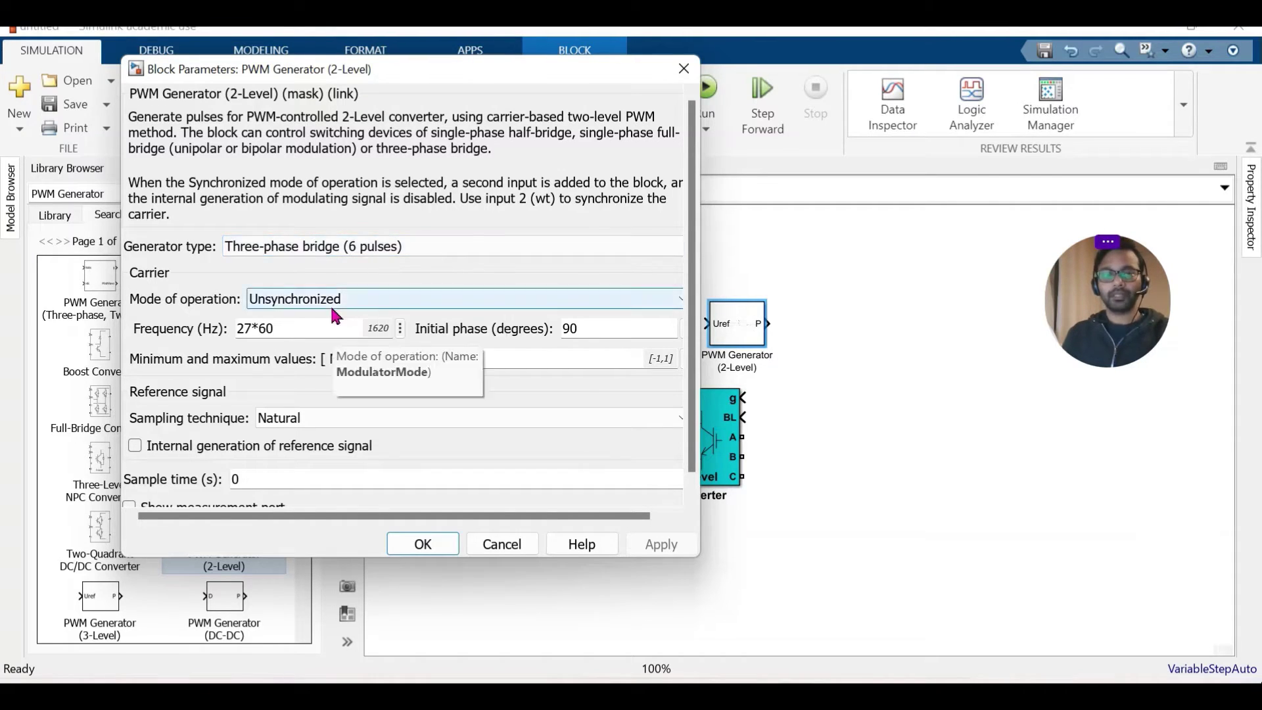
double_click(289, 335)
text(15)
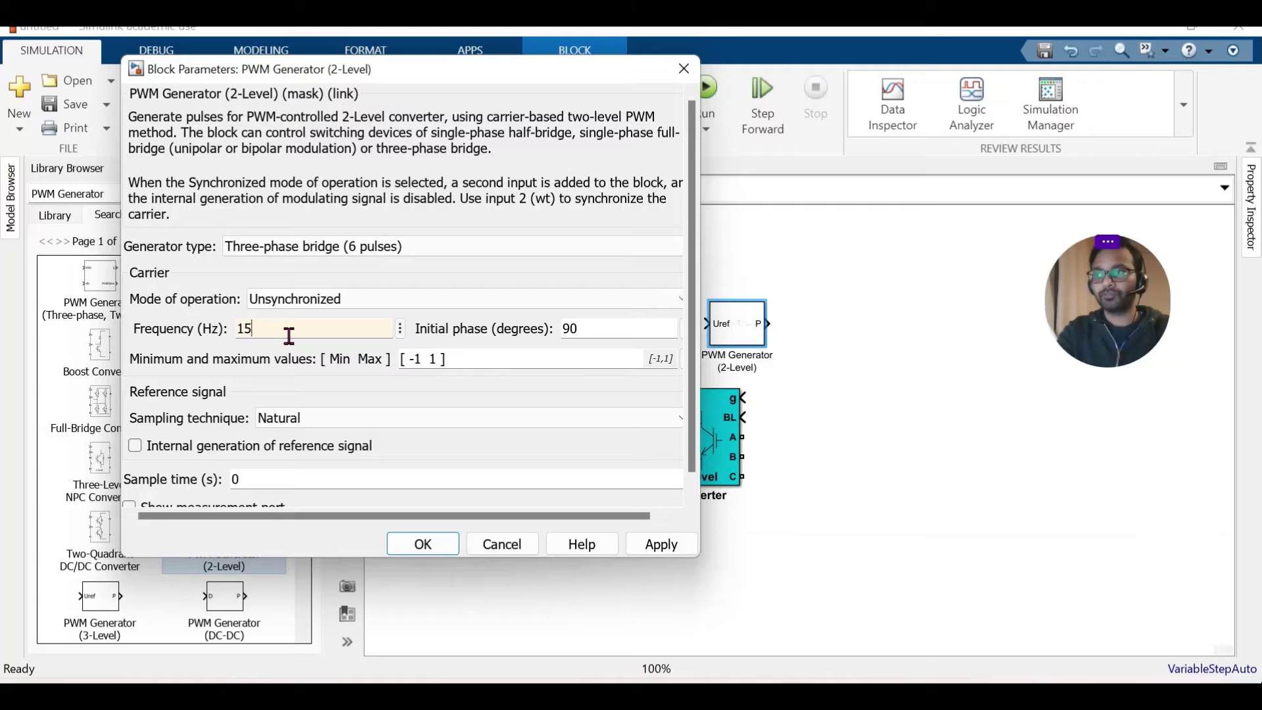
text(000)
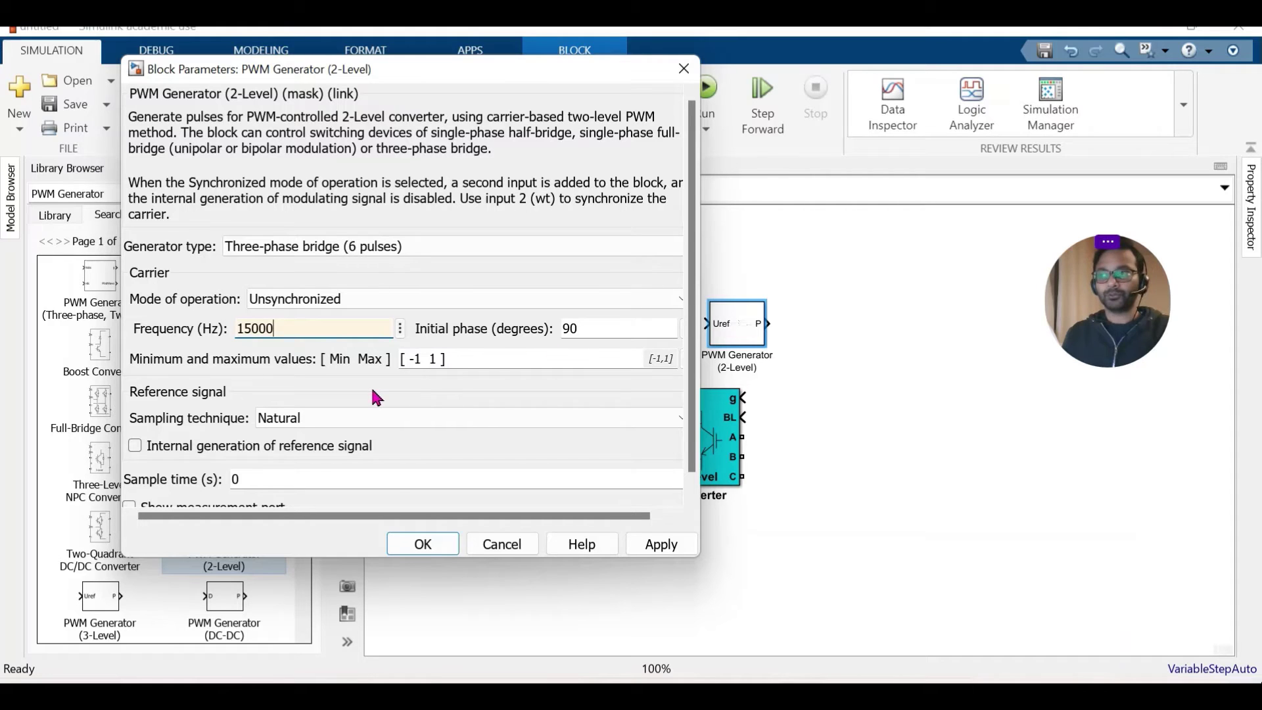
scroll(698, 262, down, 1)
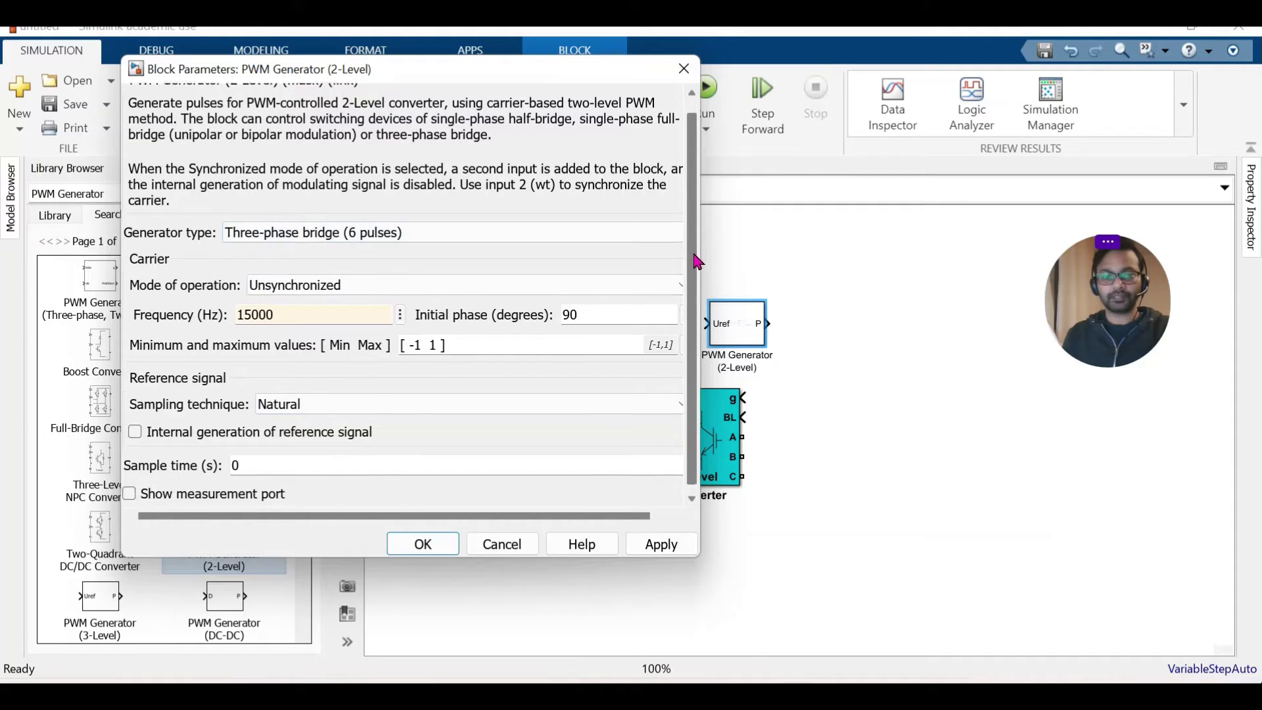
scroll(698, 262, down, 1)
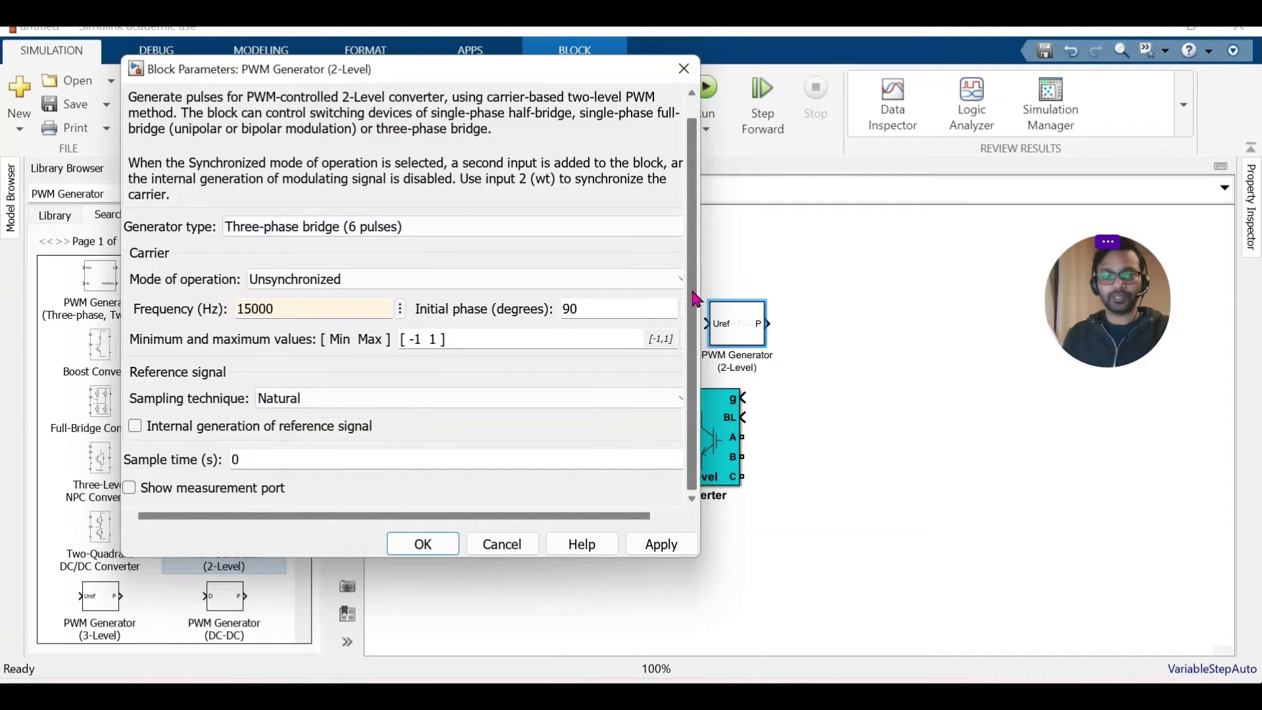
Enable internal reference signal generation at 50 Hz and apply the settings
click(134, 428)
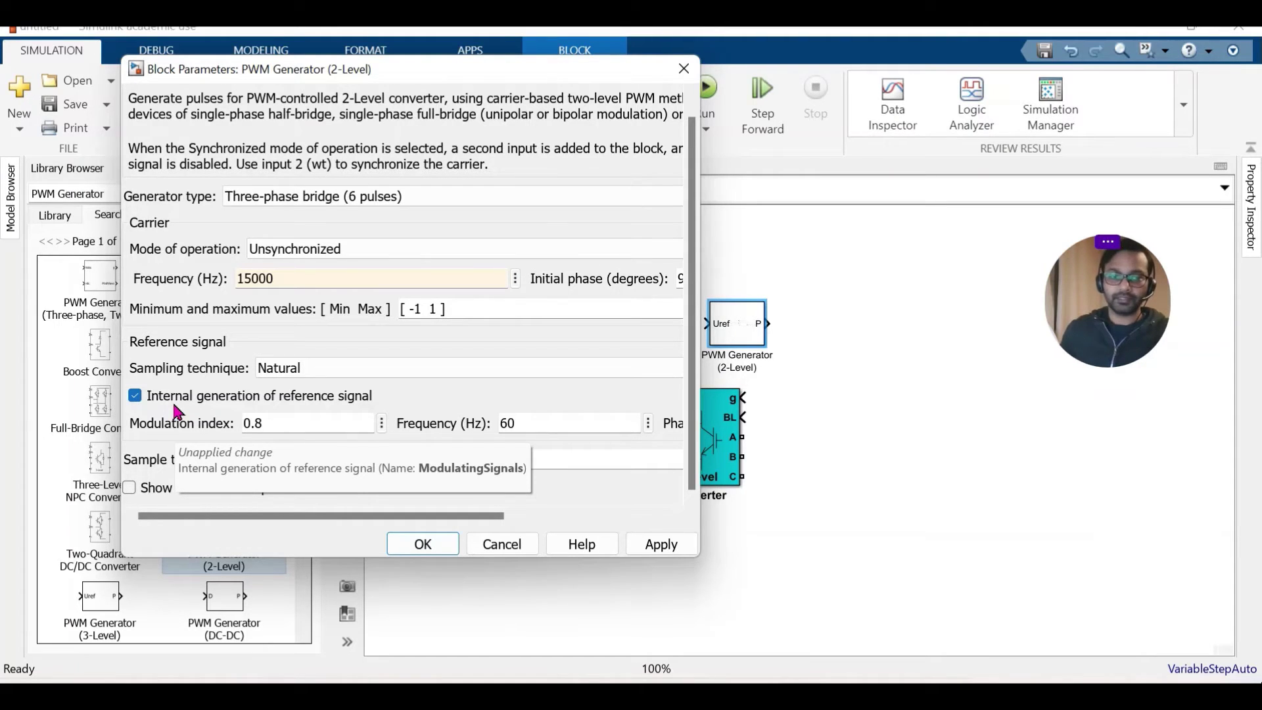
double_click(511, 422)
click(525, 422)
key(BackSpace)
key(BackSpace)
text(50)
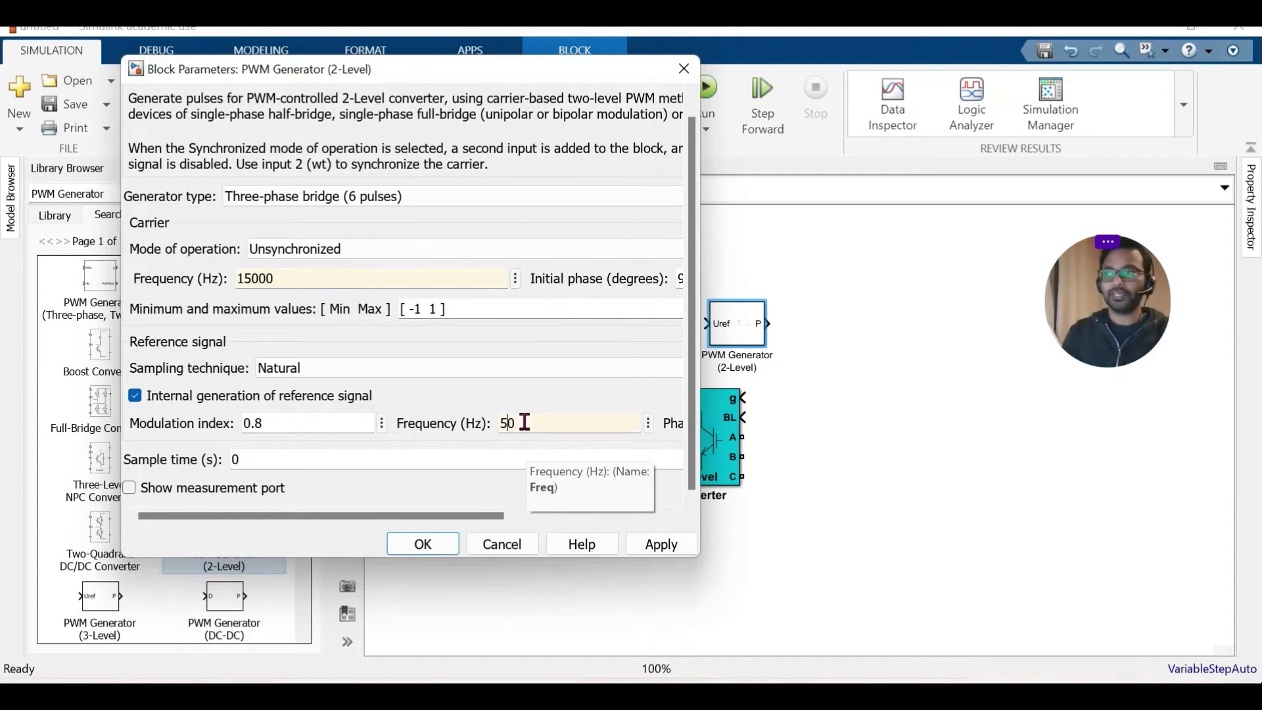
click(525, 422)
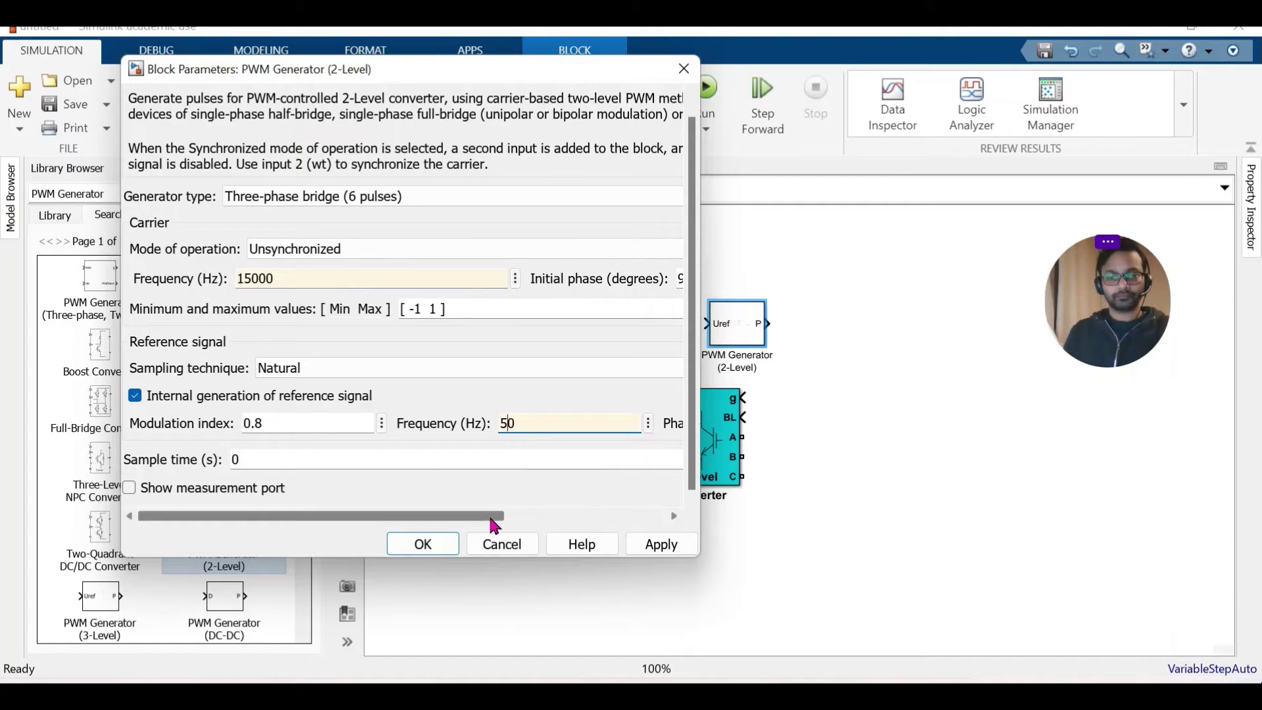
drag(491, 519, 445, 518)
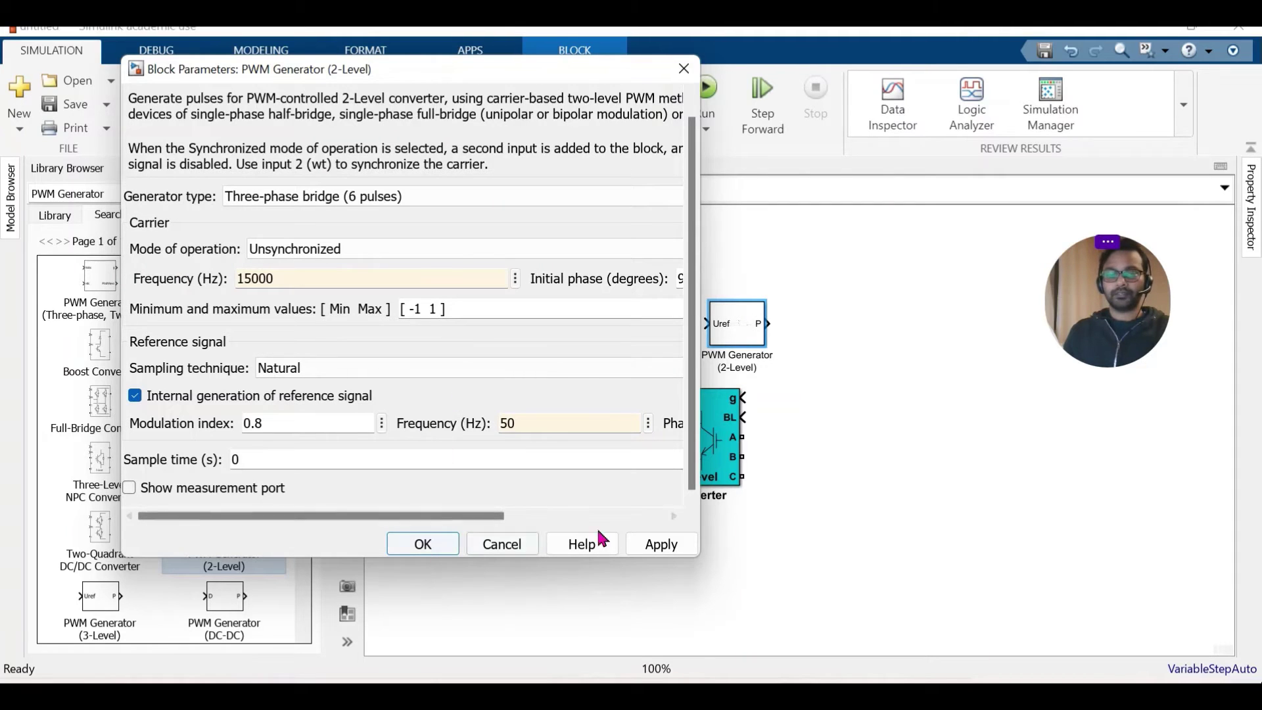
click(655, 547)
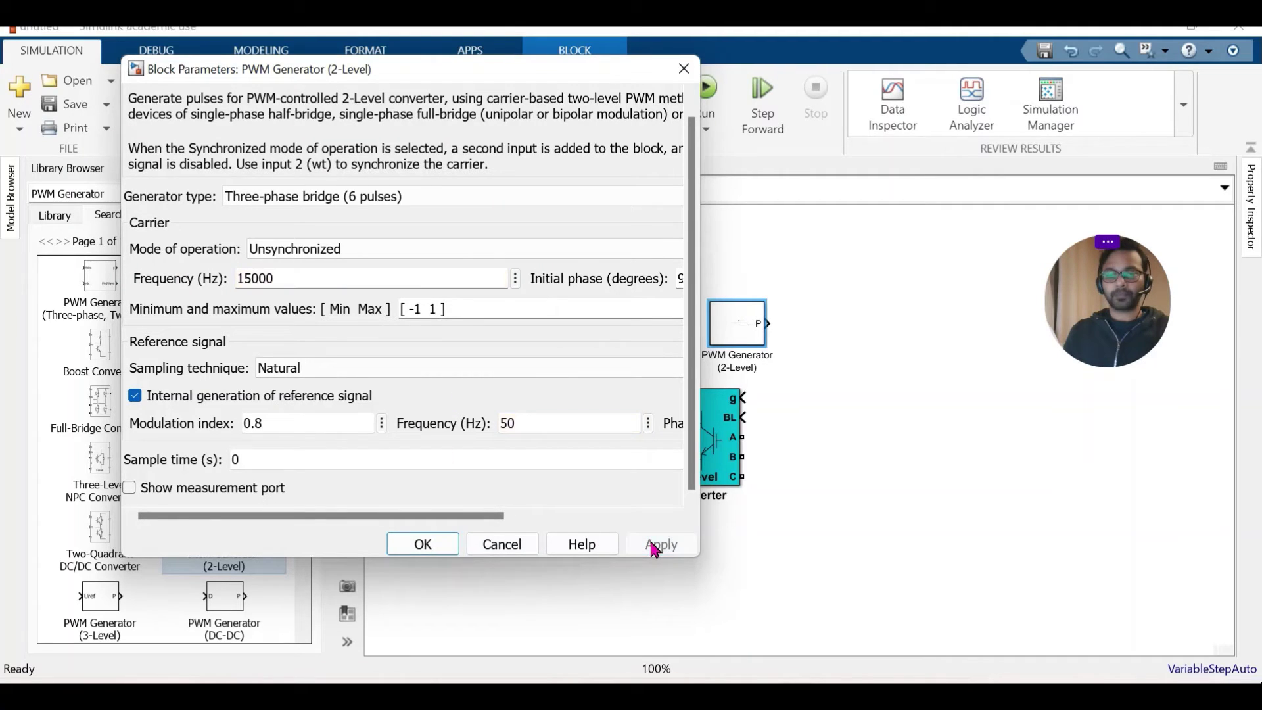
Connect the PWM P output to the inverter's g input and rename the inverter 'IGBT Univeral Bridge'
click(424, 544)
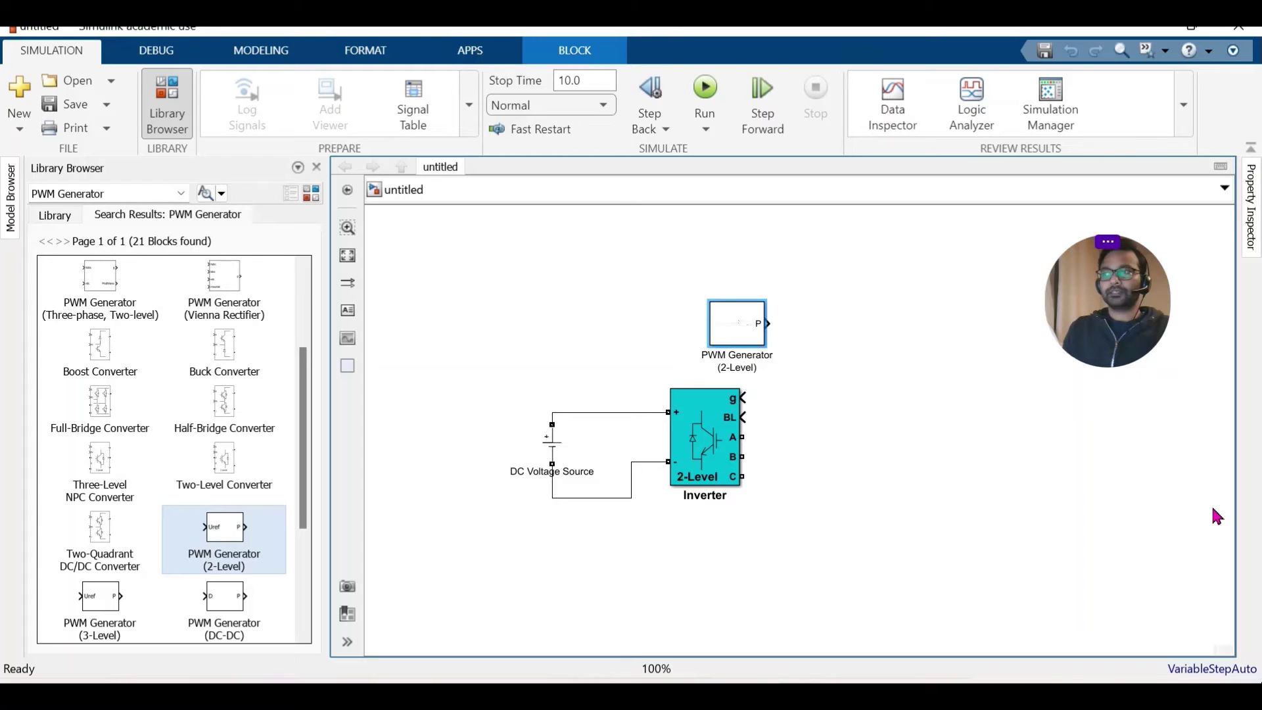
ctrl+click(704, 440)
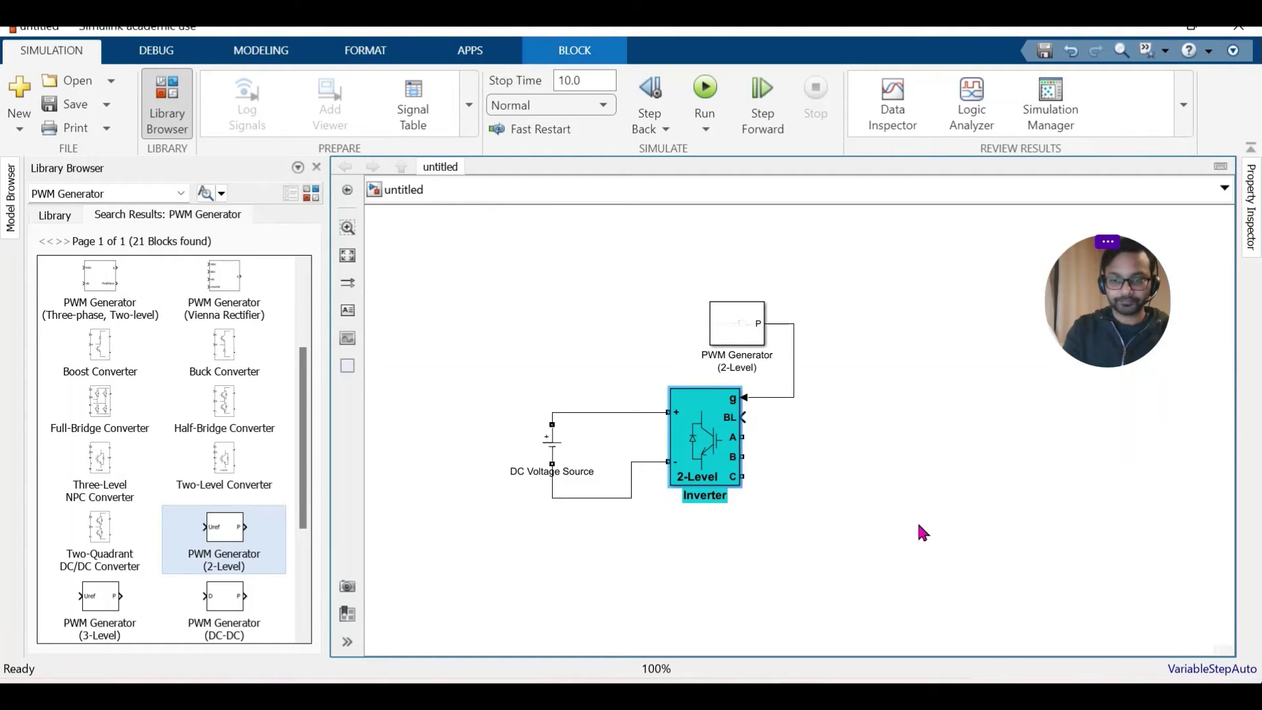
key(Delete)
key(Delete)
key(Delete)
key(Delete)
key(Delete)
key(Delete)
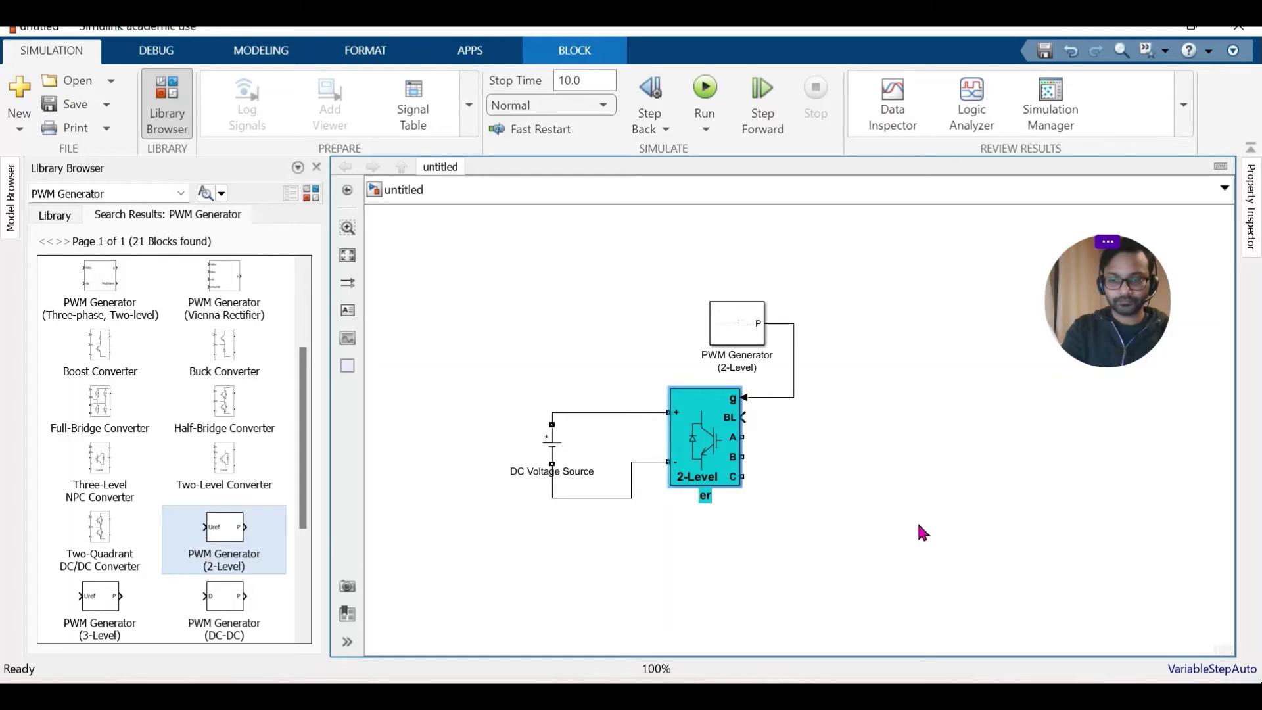
key(Delete)
key(Delete)
text(IGBT)
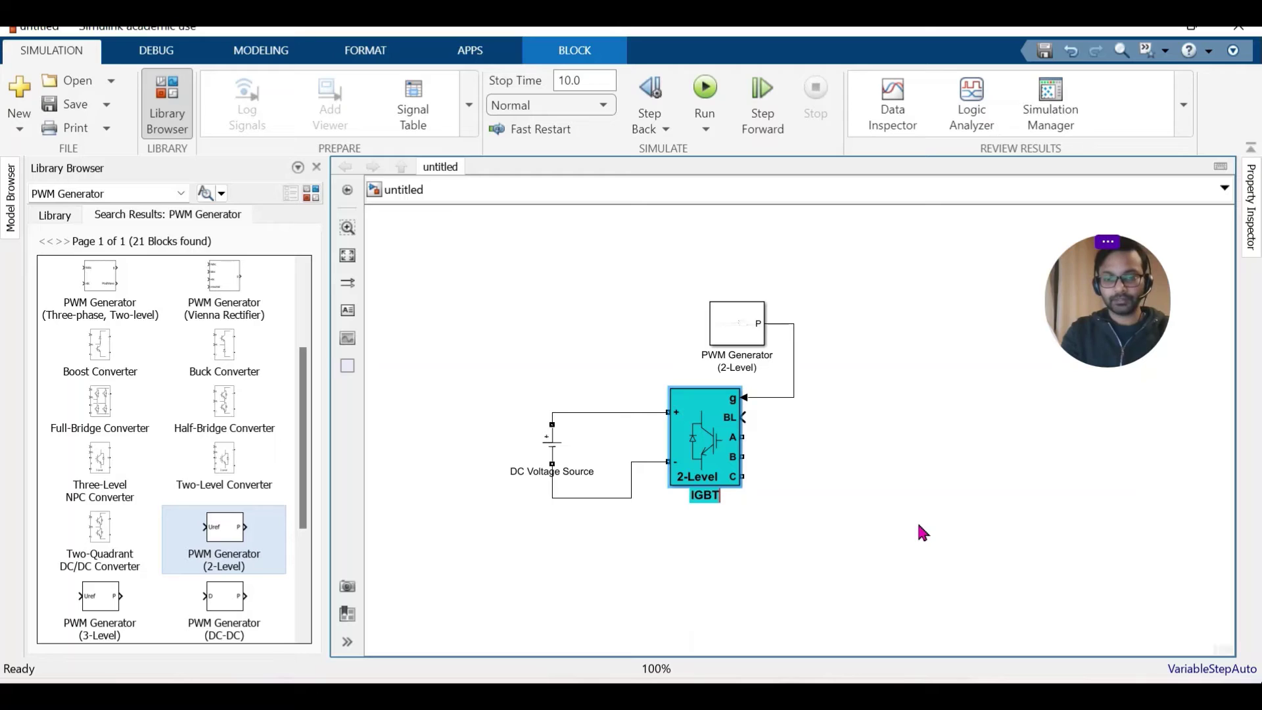
key(Return)
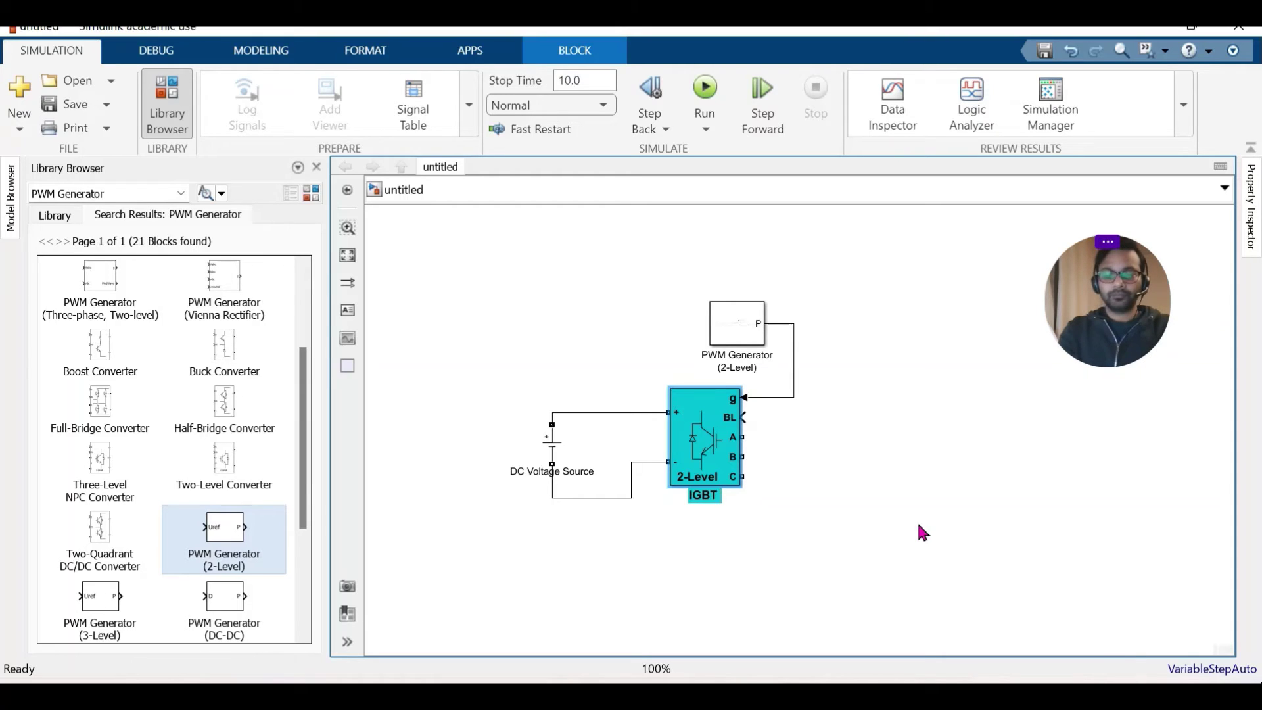
text(Unive)
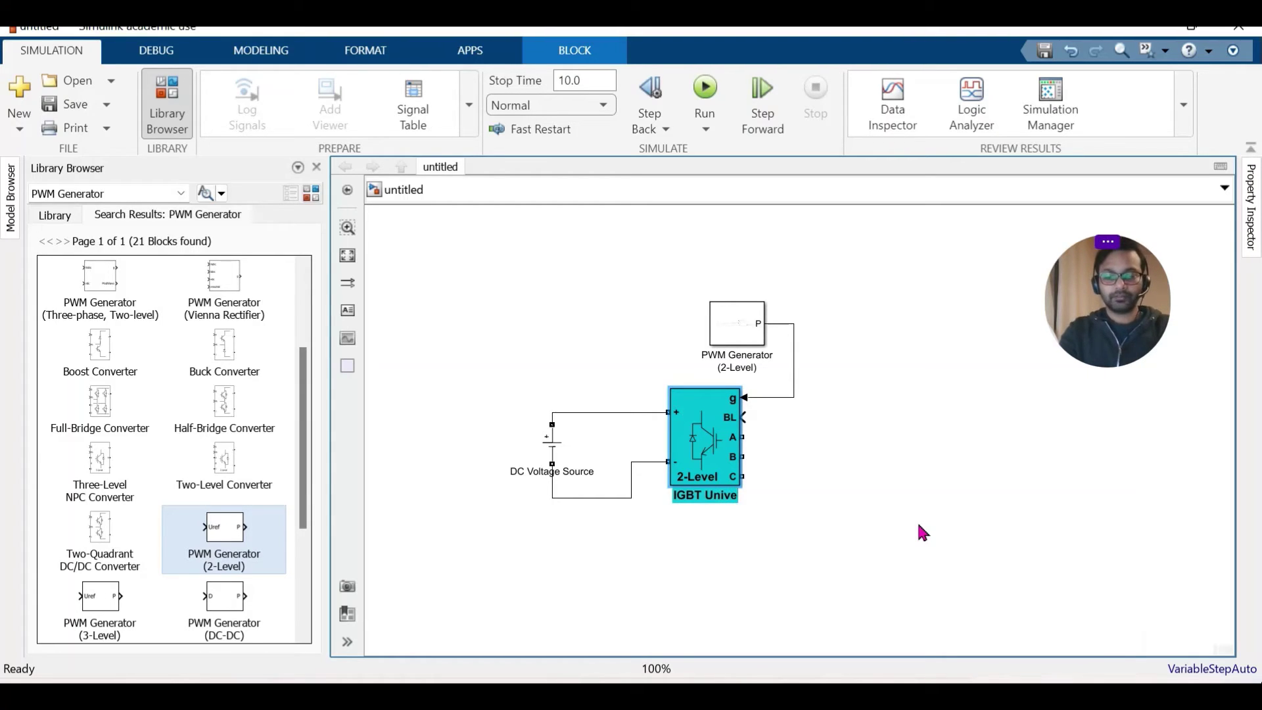
text(ral)
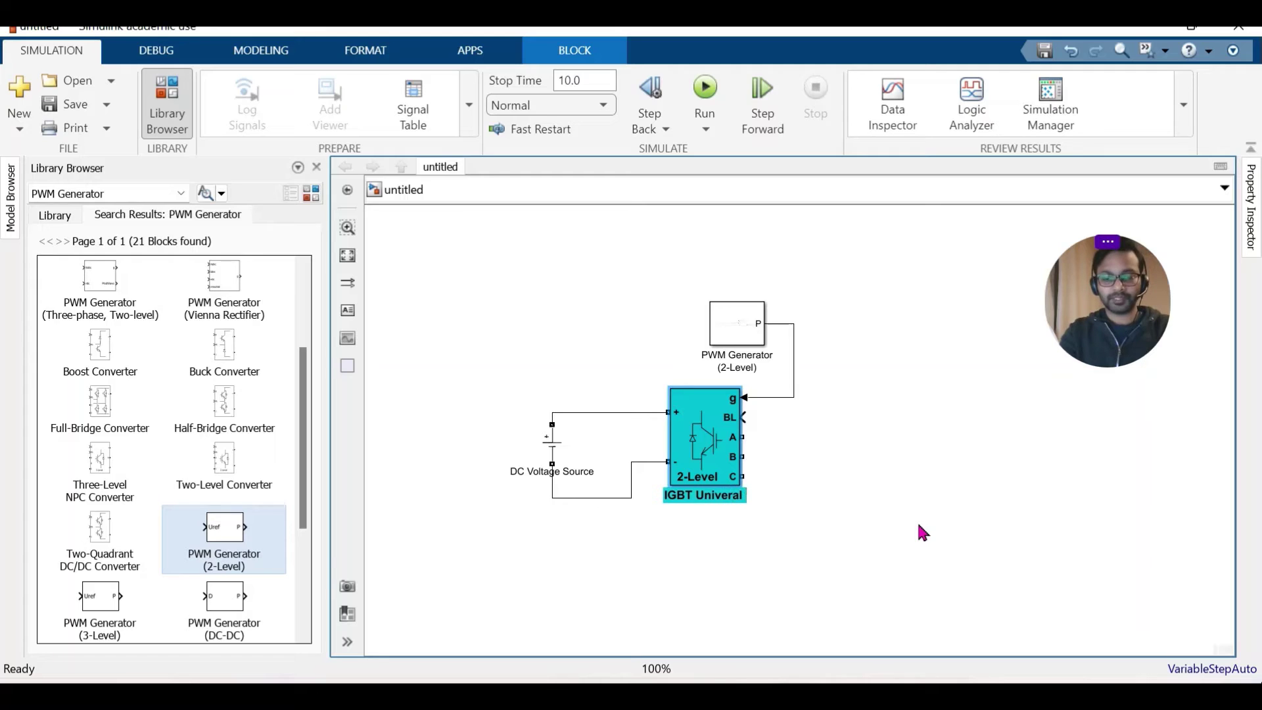
text( Brid)
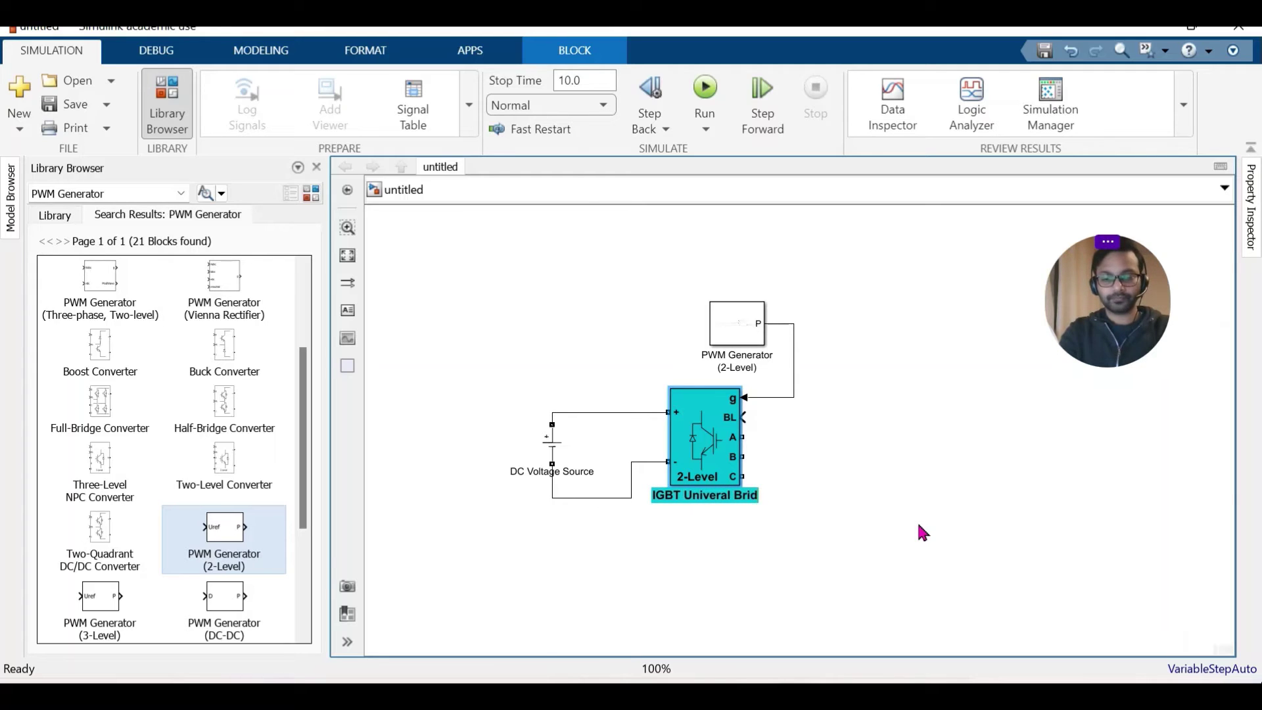
text(ge)
click(925, 521)
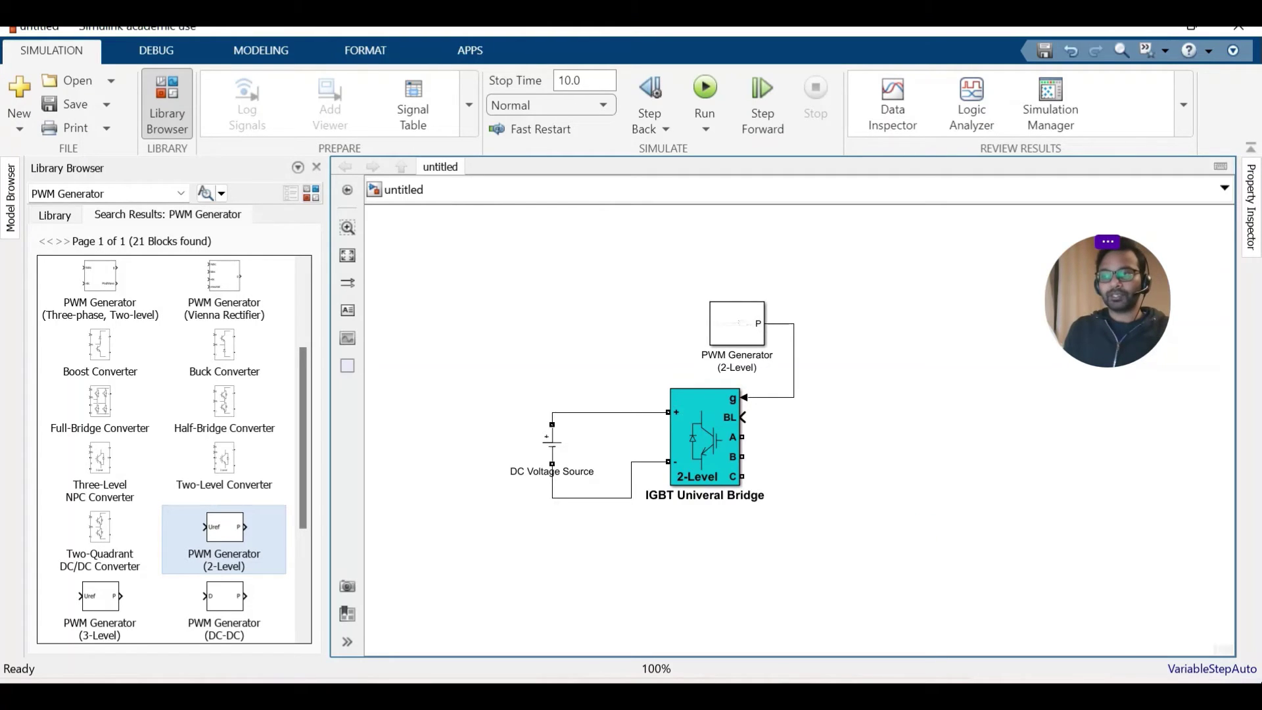
Search for 'RLC Branch' and place the Three-Phase Series RLC Branch right of the IGBT bridge
click(109, 193)
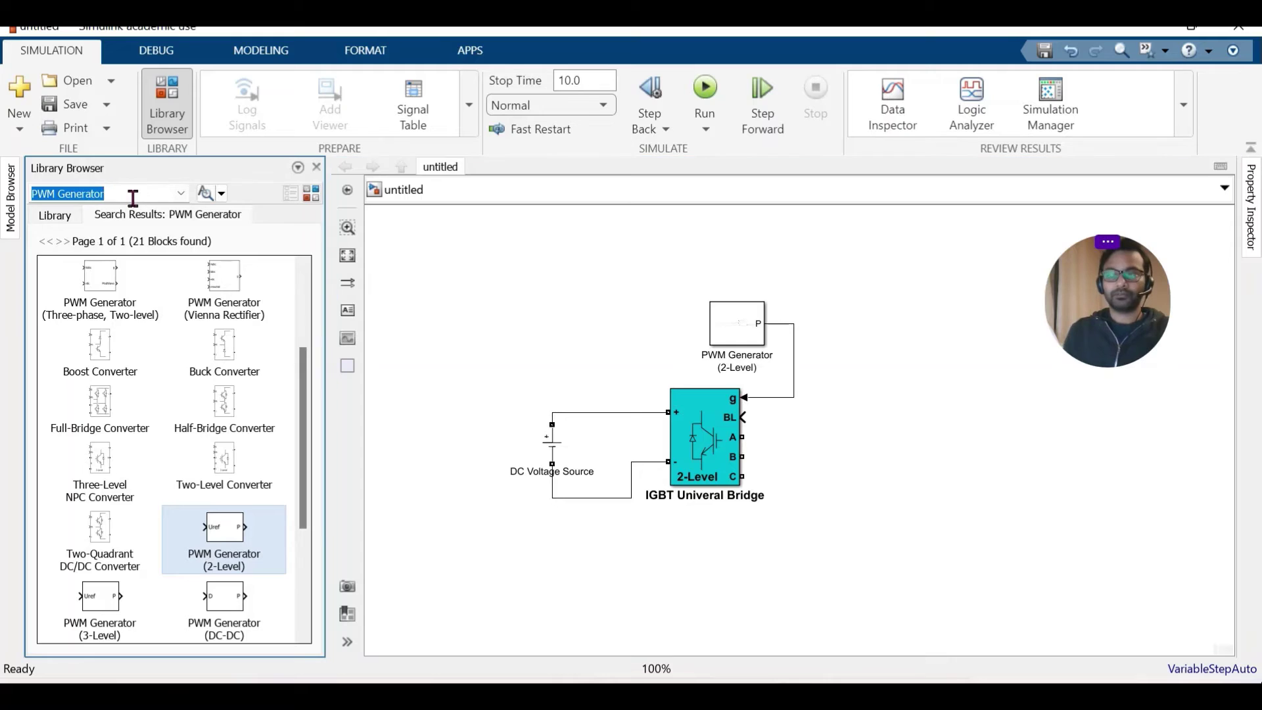
text(RL)
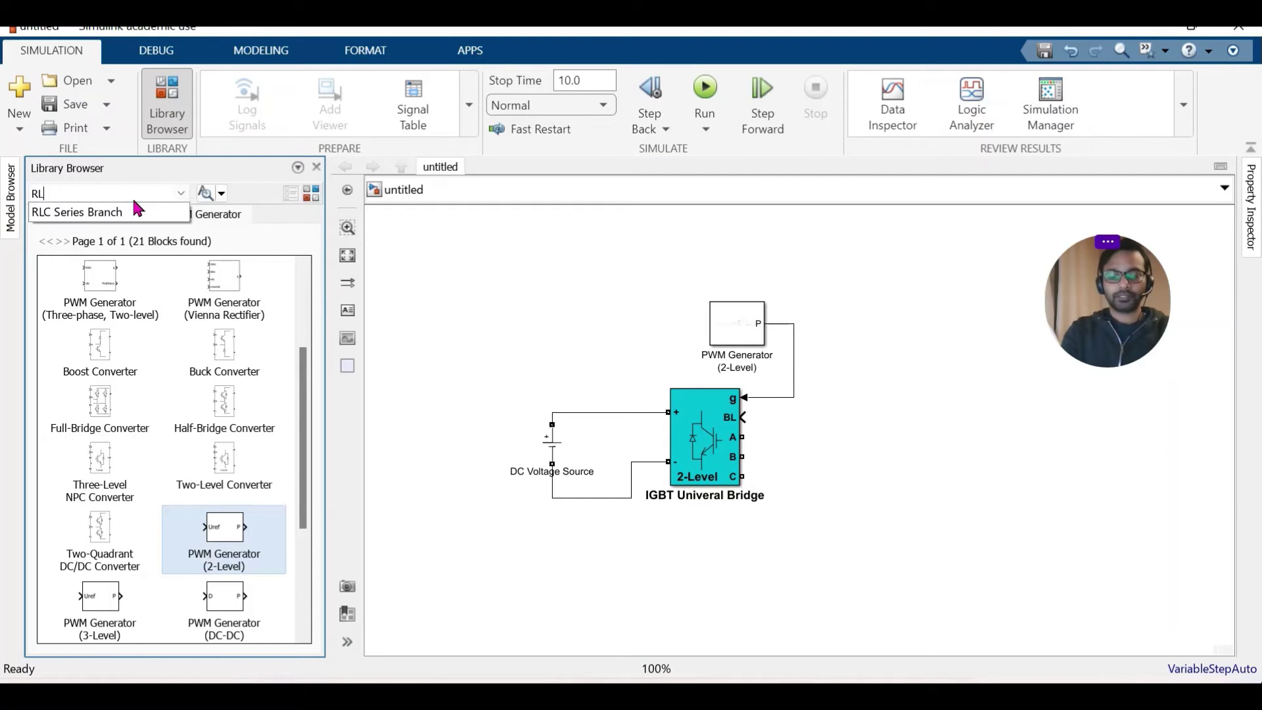
key(BackSpace)
key(BackSpace)
text(se)
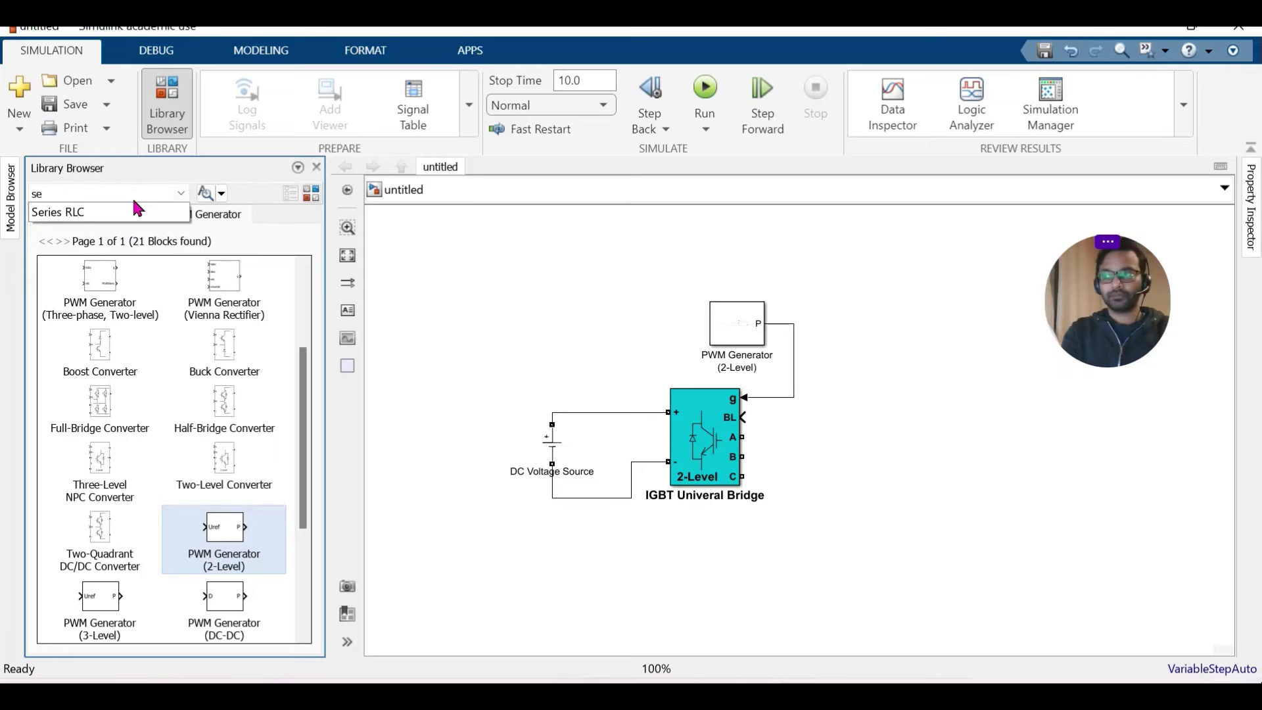
key(BackSpace)
key(BackSpace)
text(RLC)
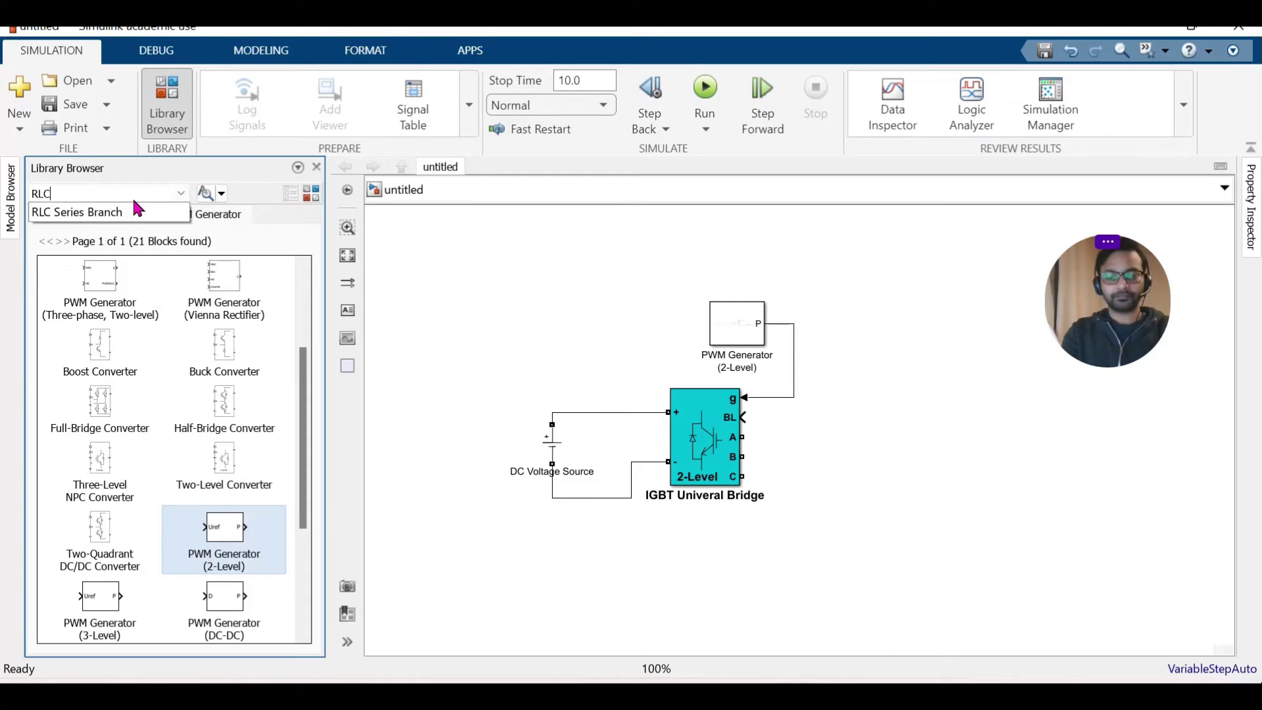
text( Br)
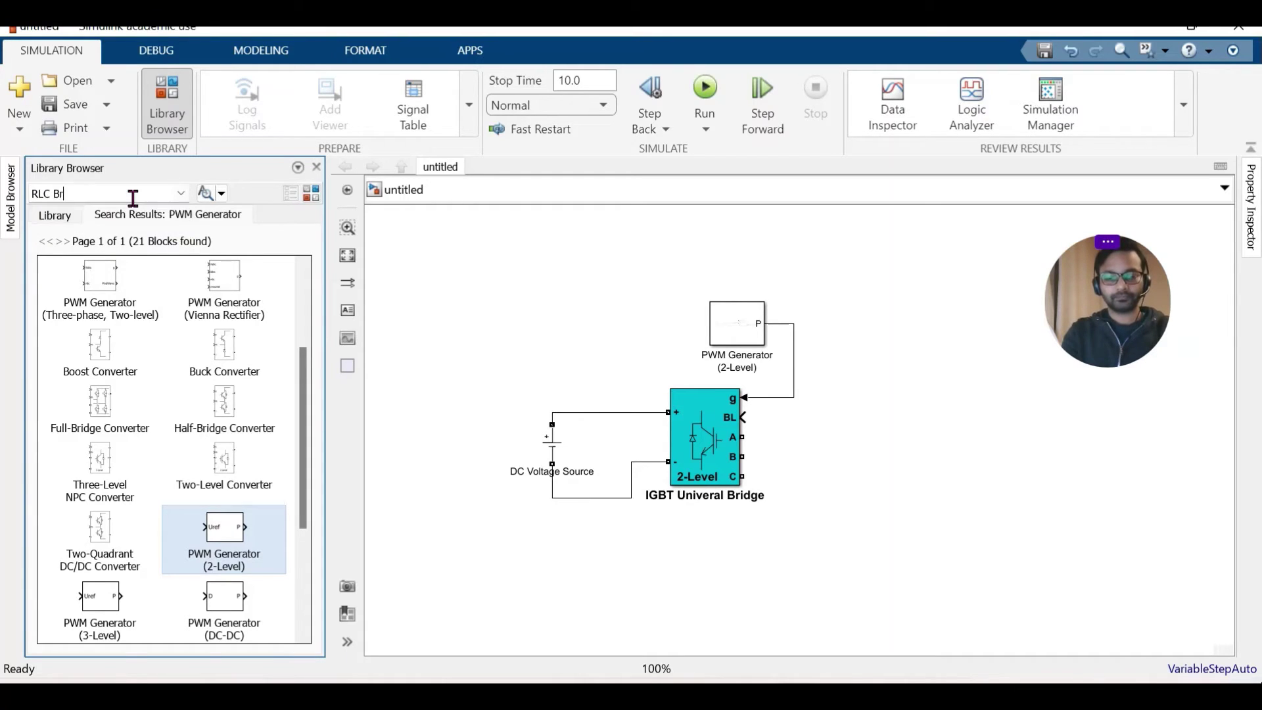
text(anch)
key(Return)
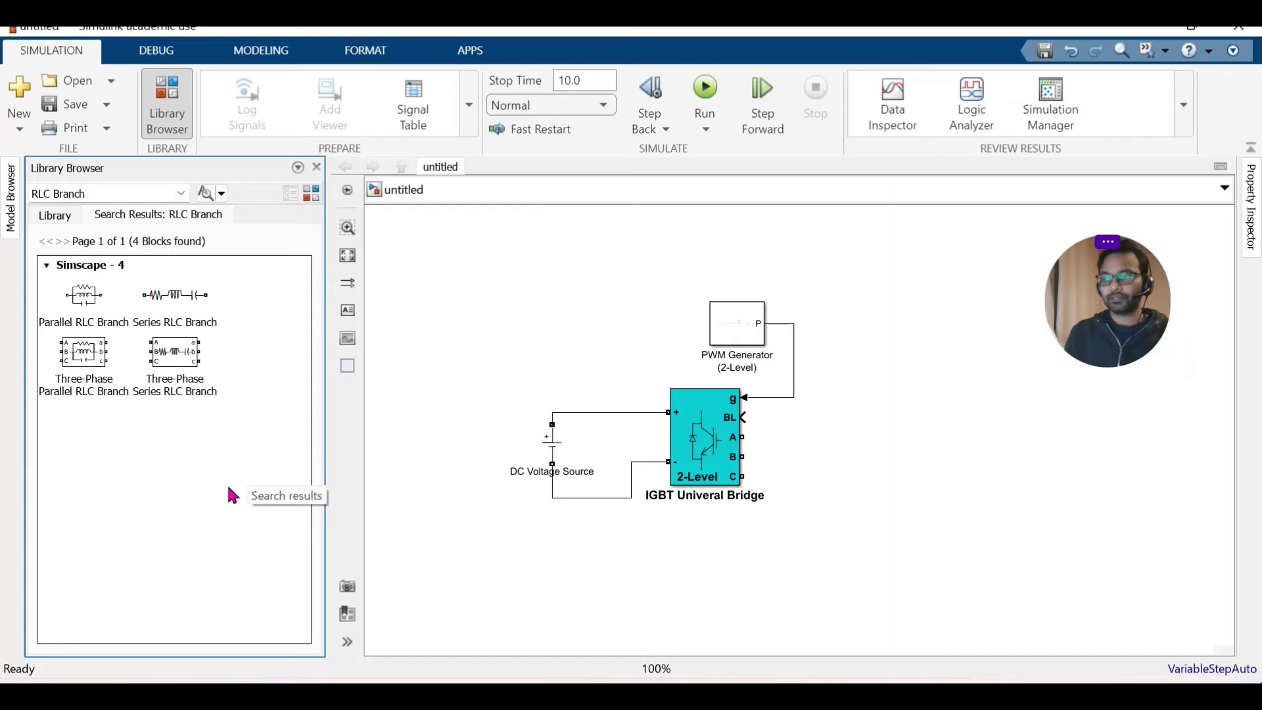
click(166, 365)
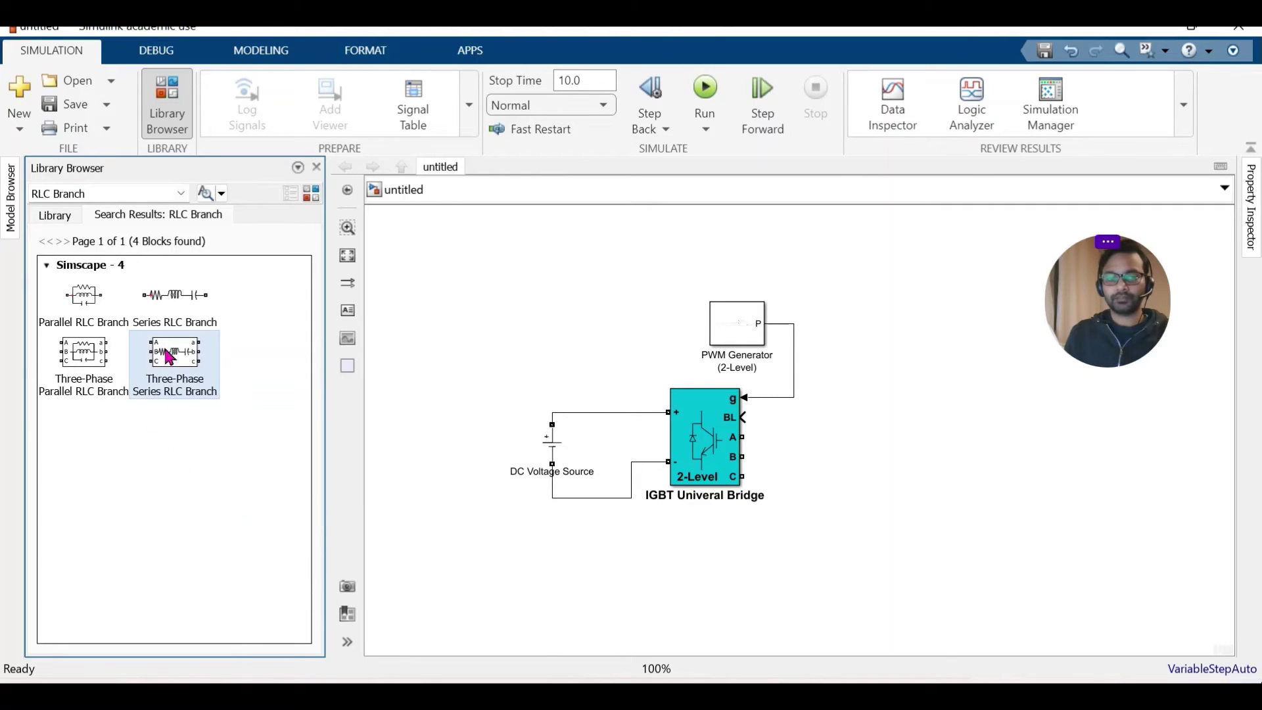
drag(170, 357, 898, 456)
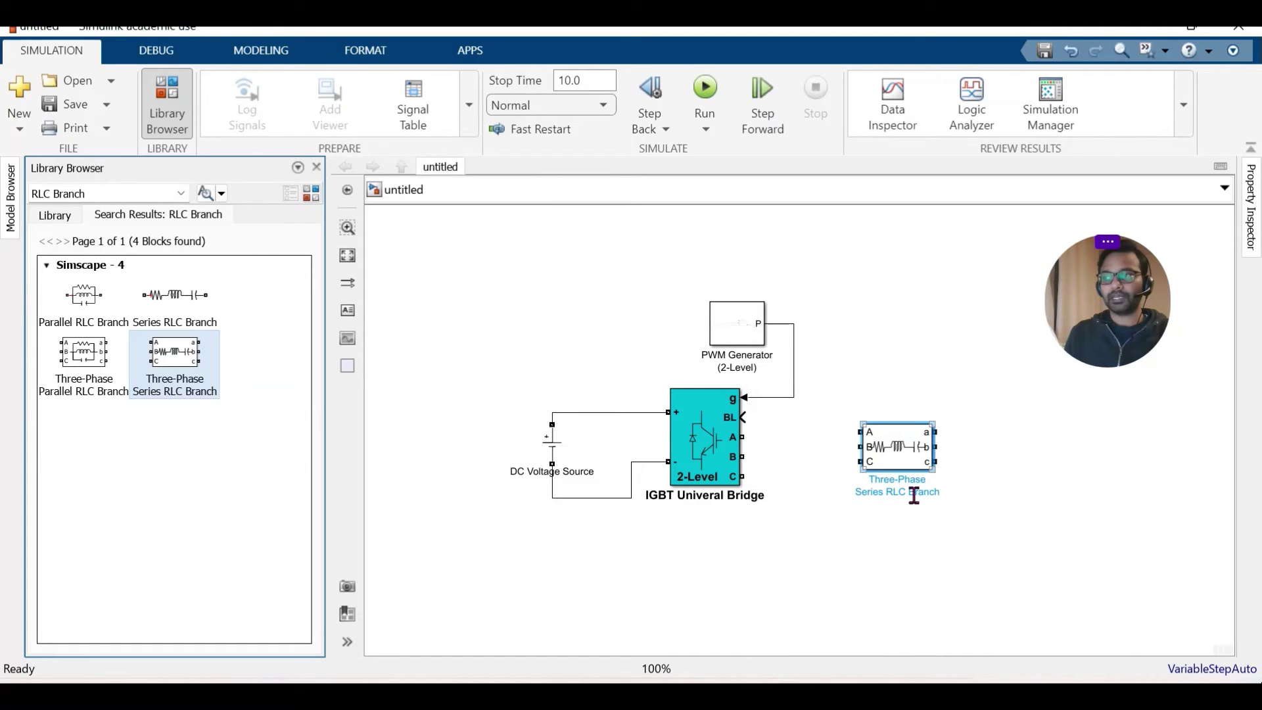
drag(904, 460, 928, 454)
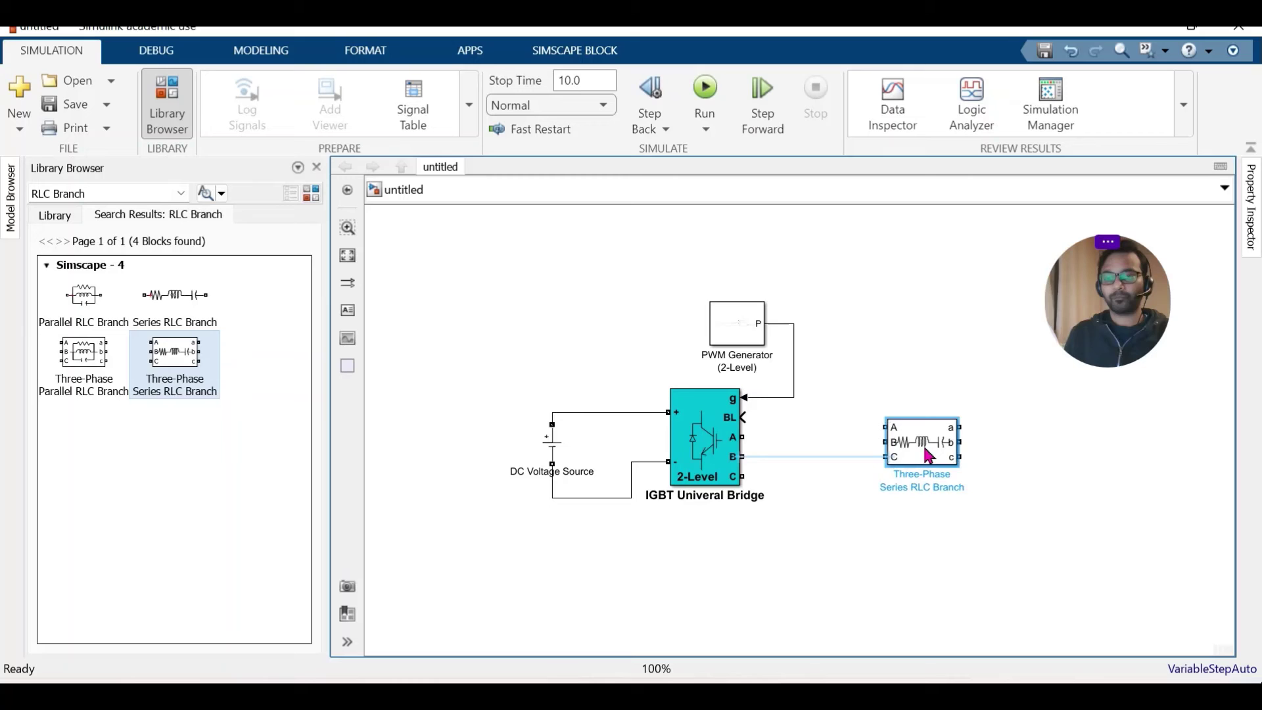
Make the RLC branch block's name always show
right_click(928, 454)
mouse_move(1006, 270)
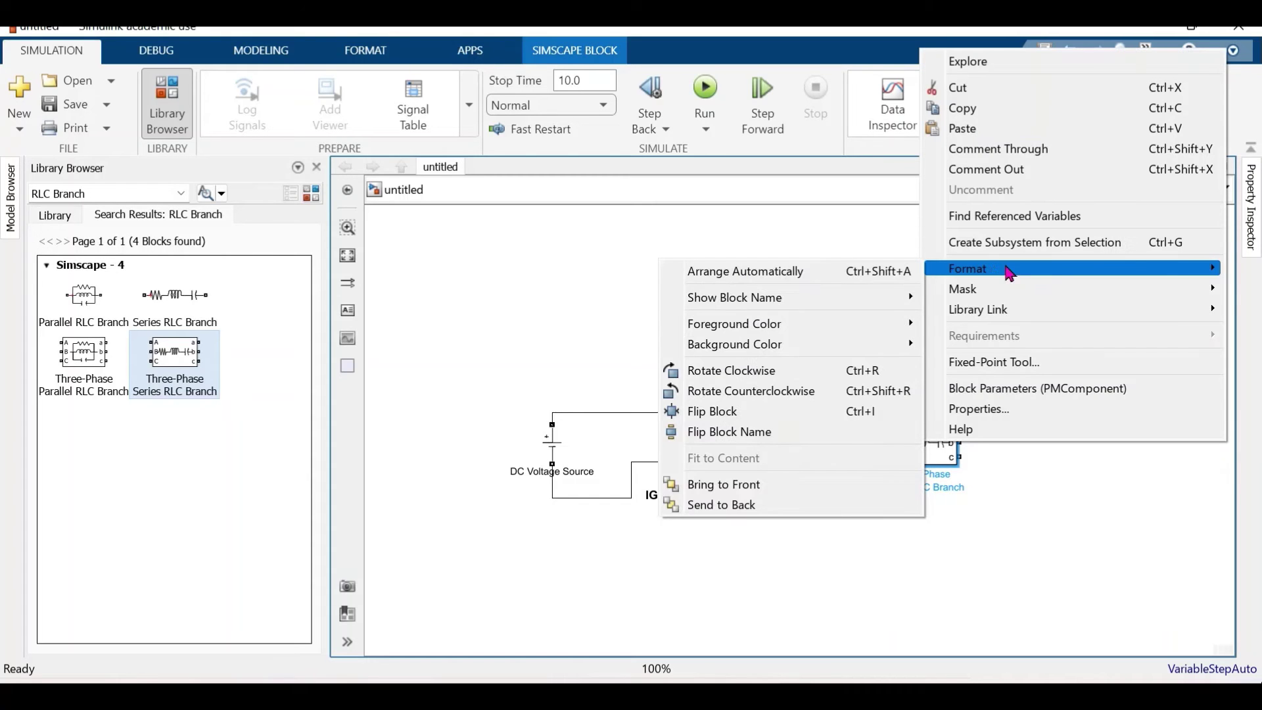
mouse_move(913, 297)
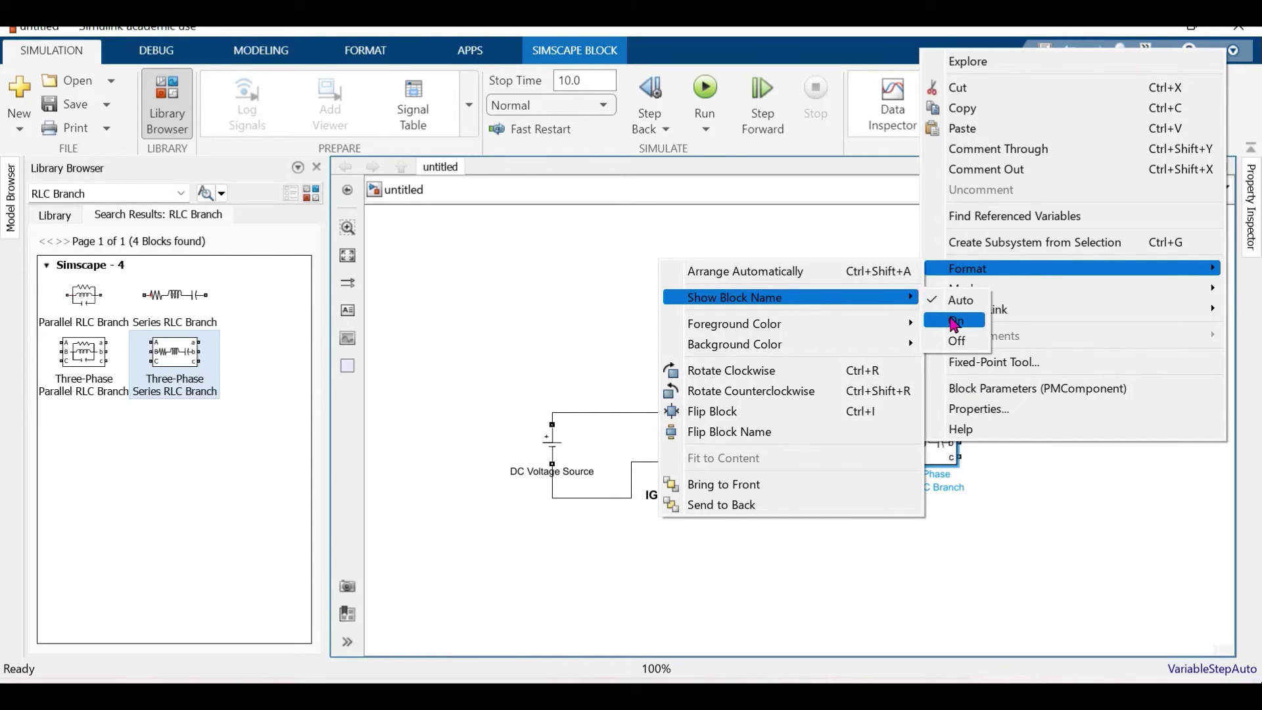
click(954, 322)
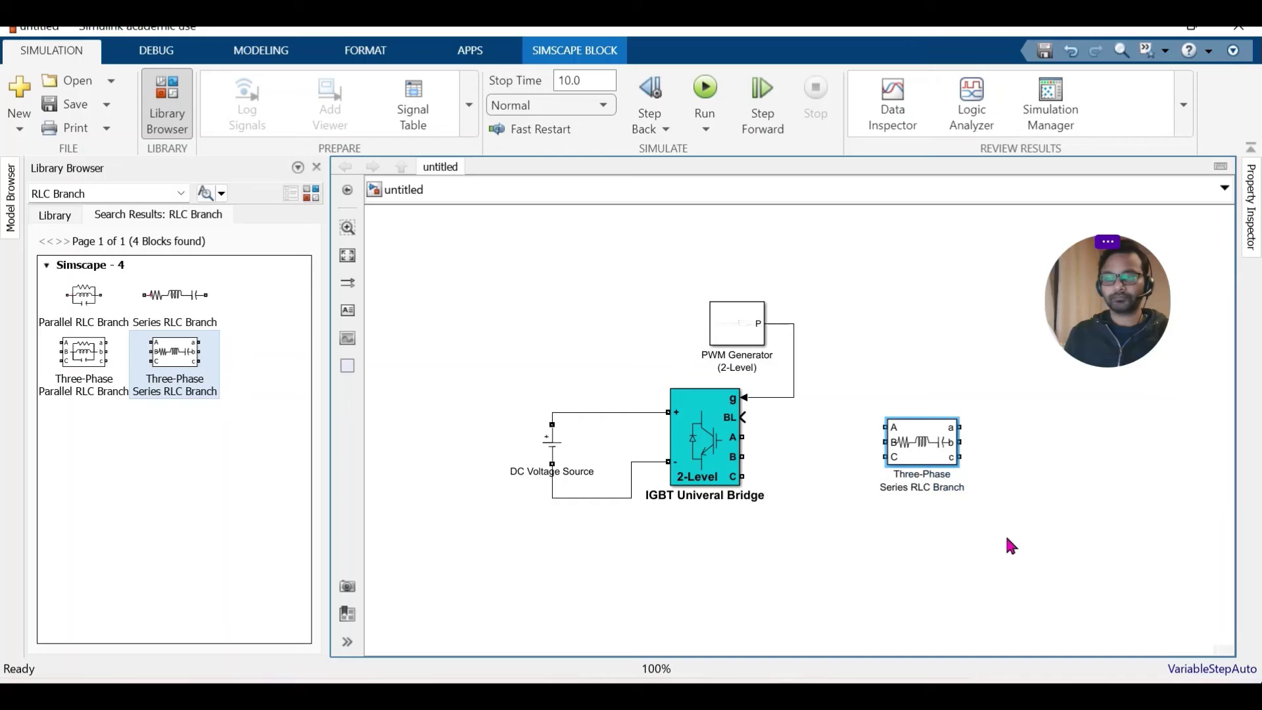
Set the branch type to RL with inductance 5e-3 H and apply
double_click(933, 455)
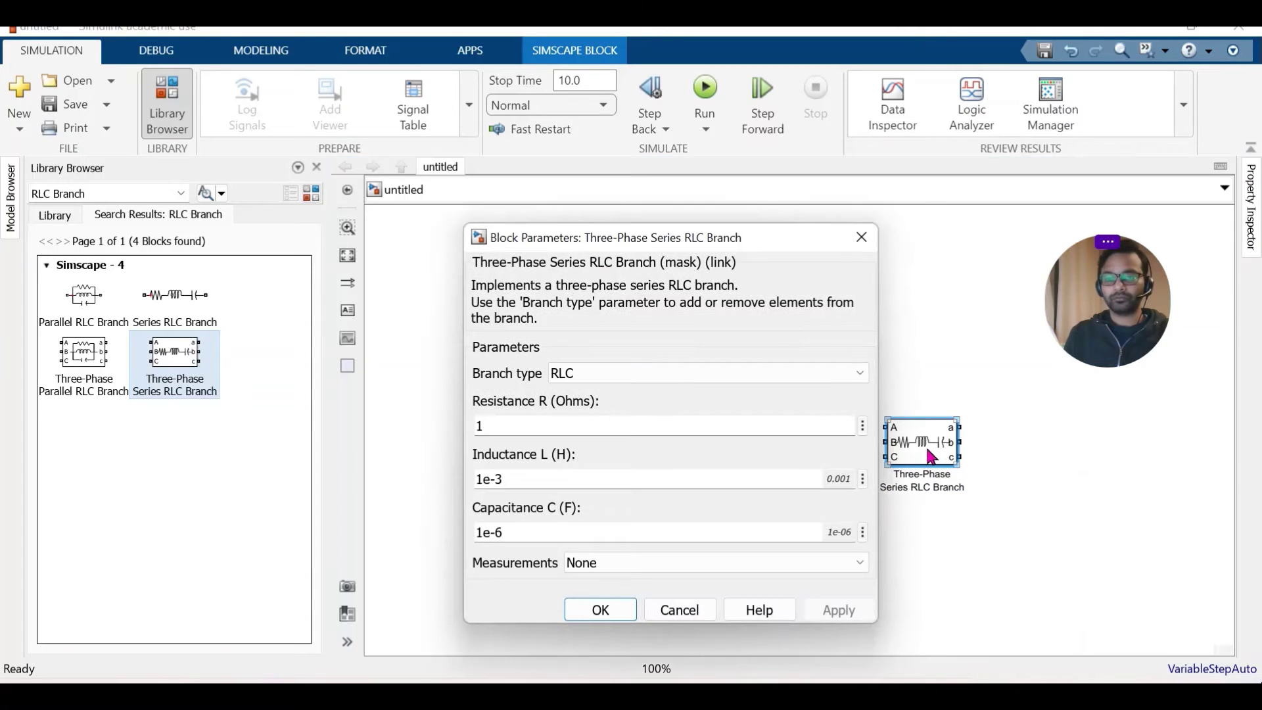
click(583, 381)
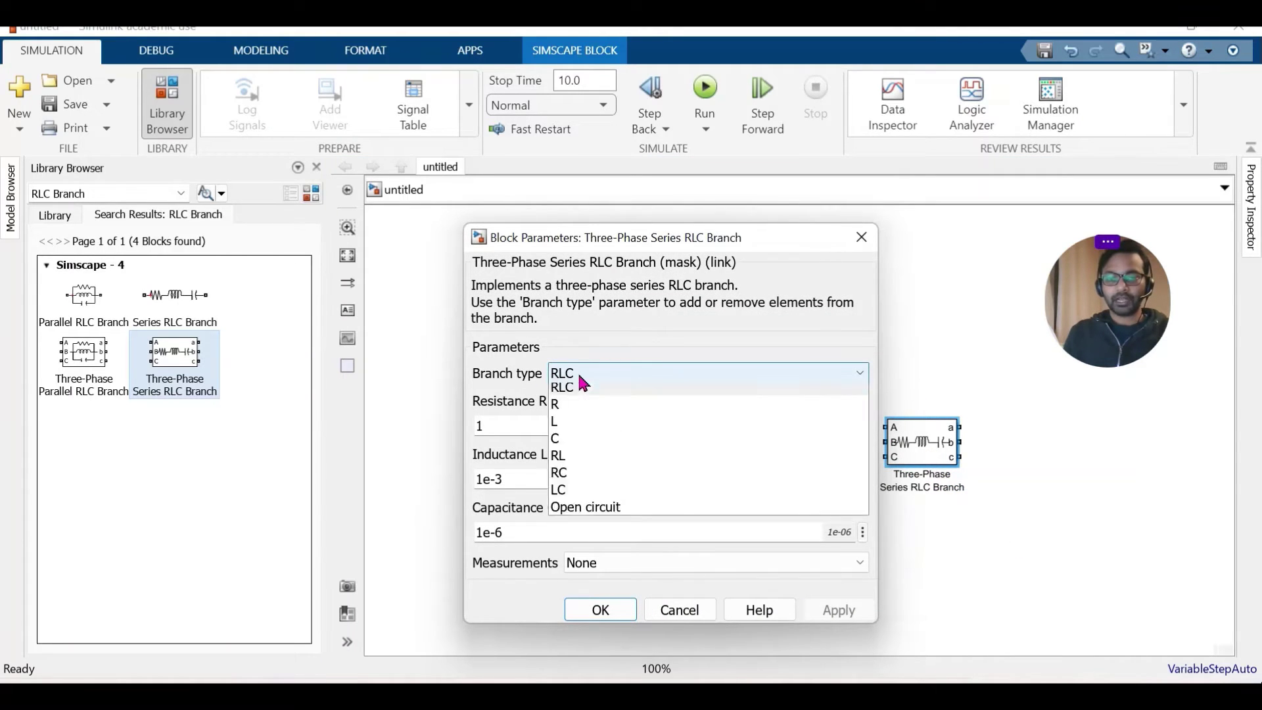
click(569, 464)
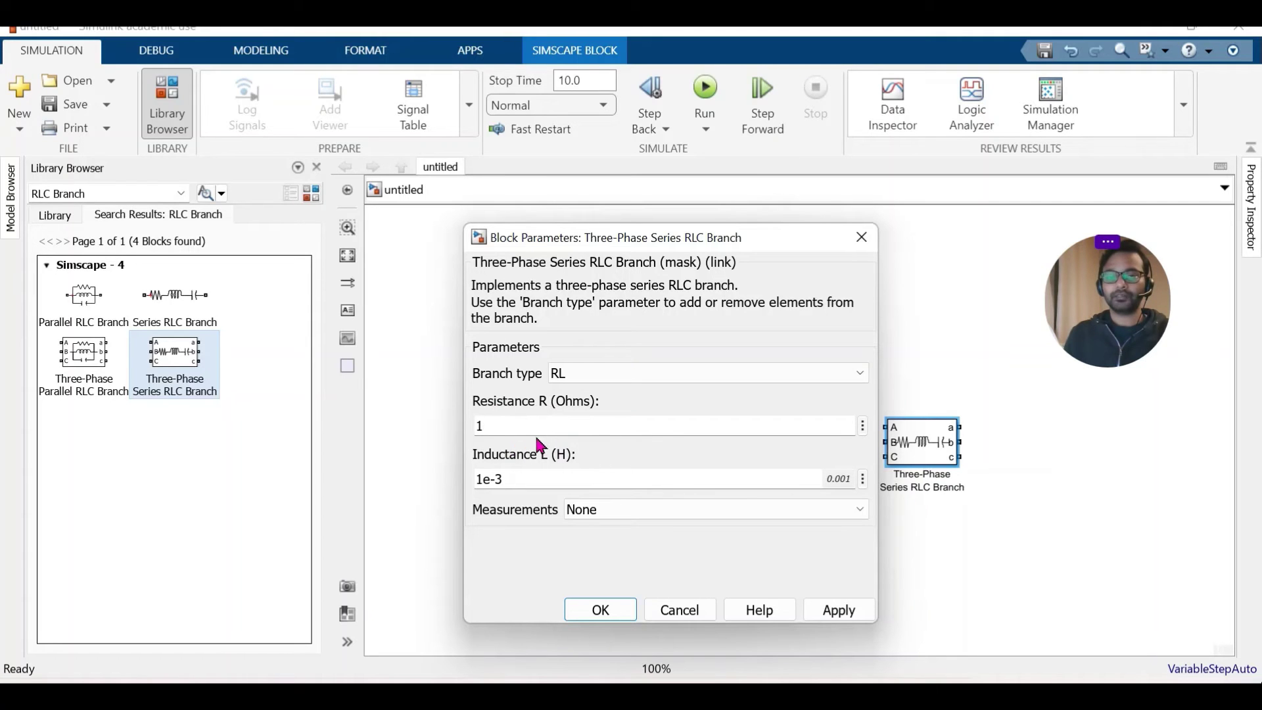
double_click(481, 485)
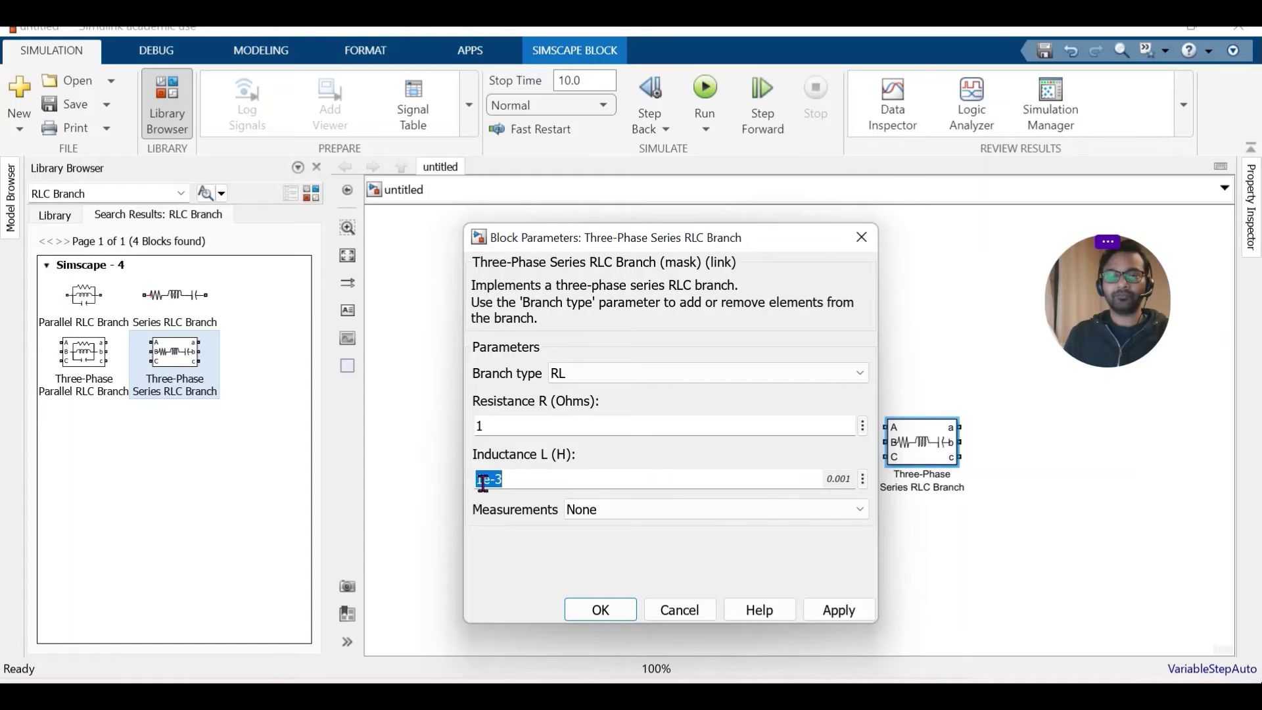
click(481, 485)
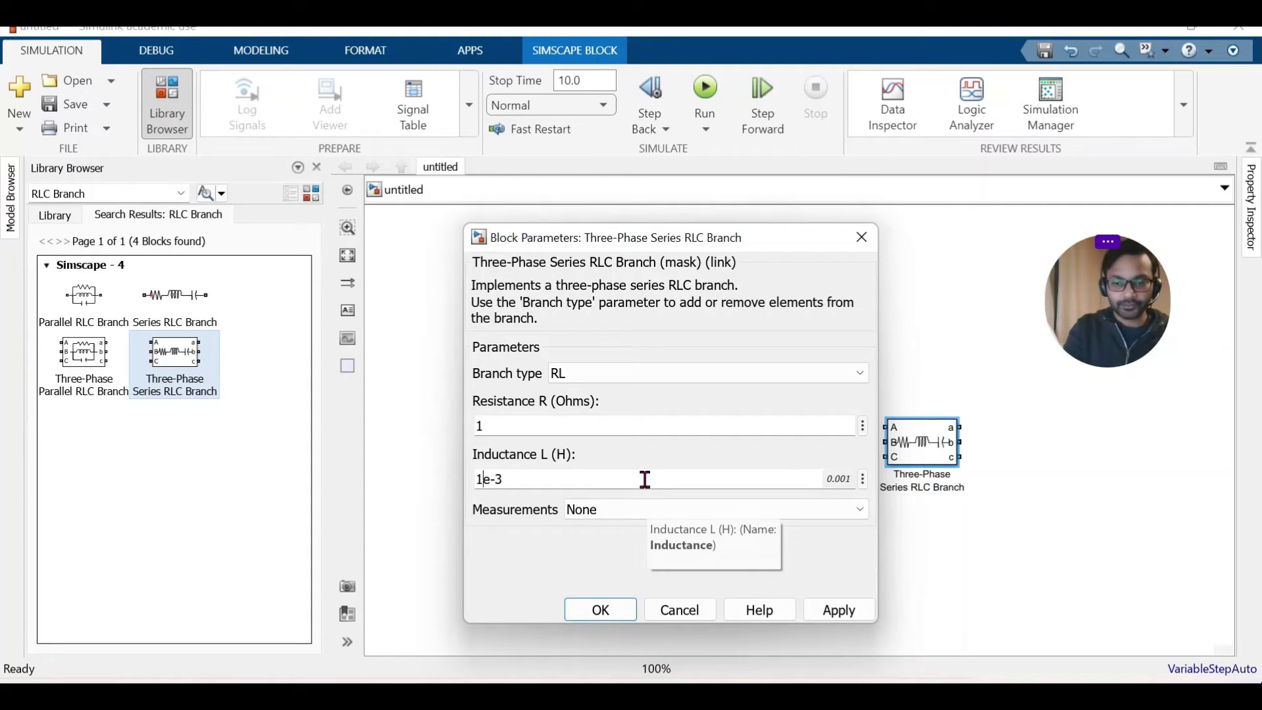
key(BackSpace)
text(5)
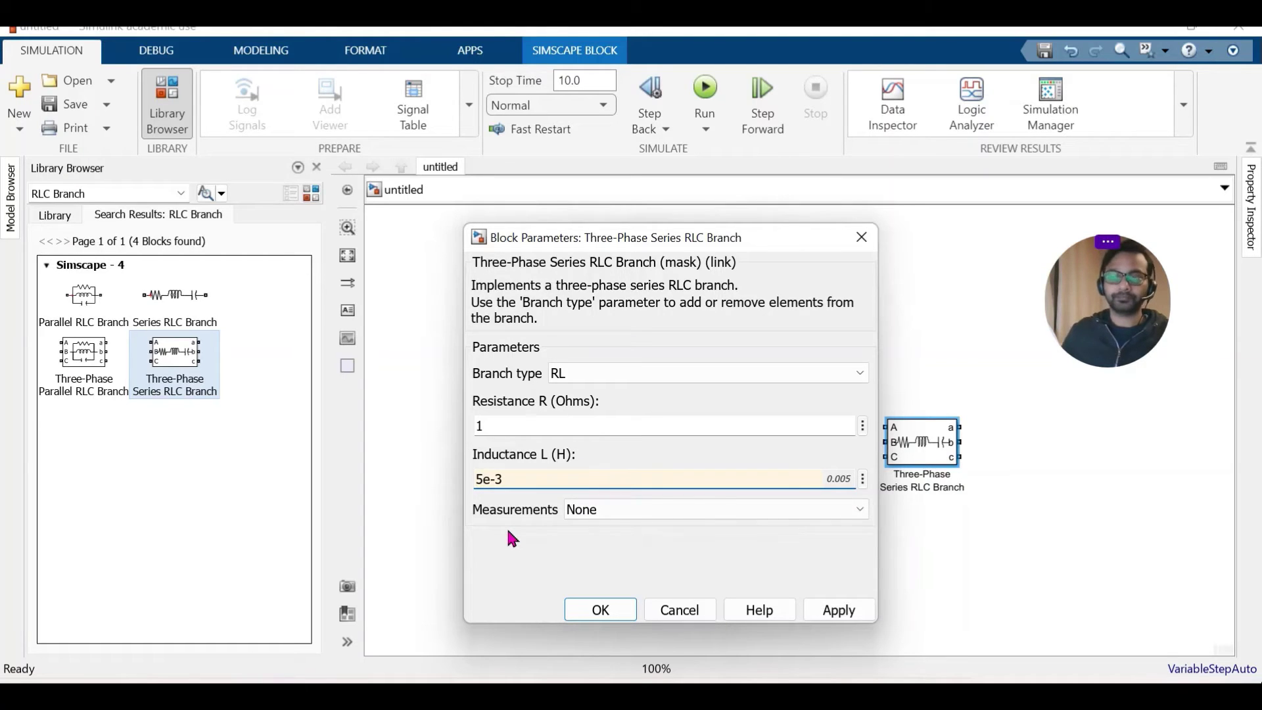
click(838, 610)
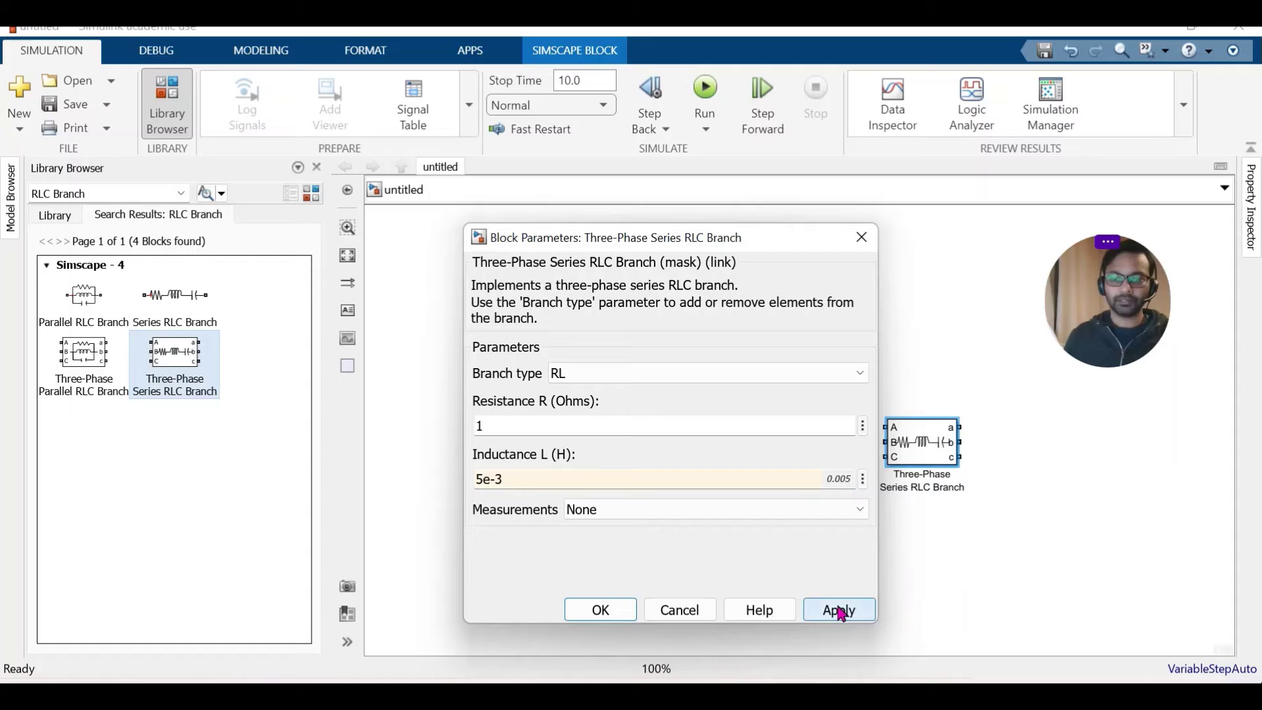
Close the RLC branch parameters and line the branch up with the bridge outputs
click(600, 610)
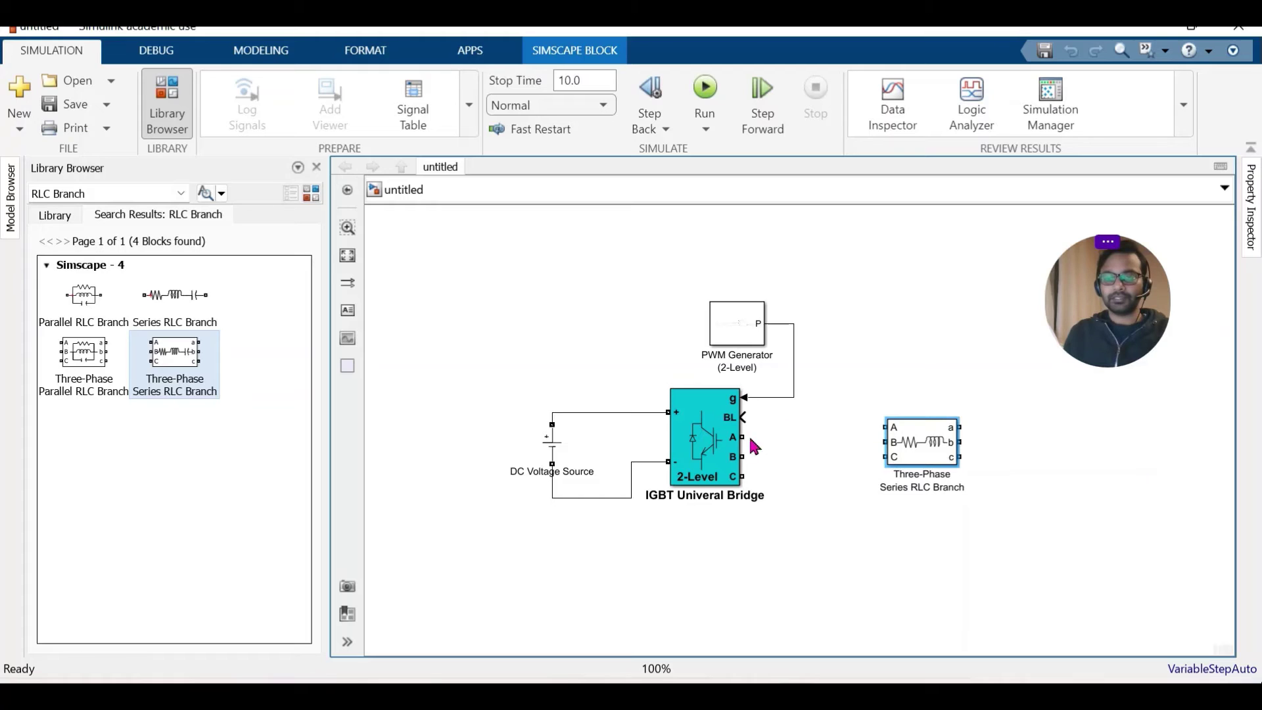
drag(922, 437, 922, 445)
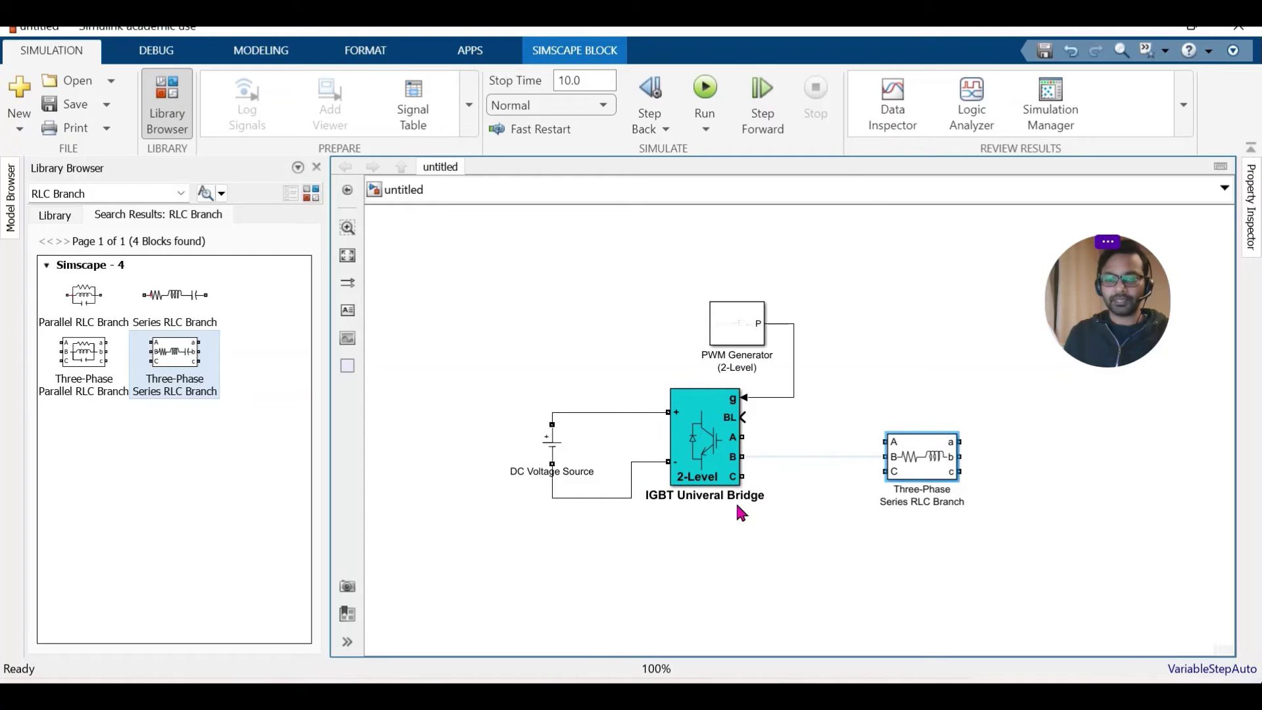
click(752, 560)
Insert a Current Measurement block in phase A between the bridge and the RLC branch
click(134, 191)
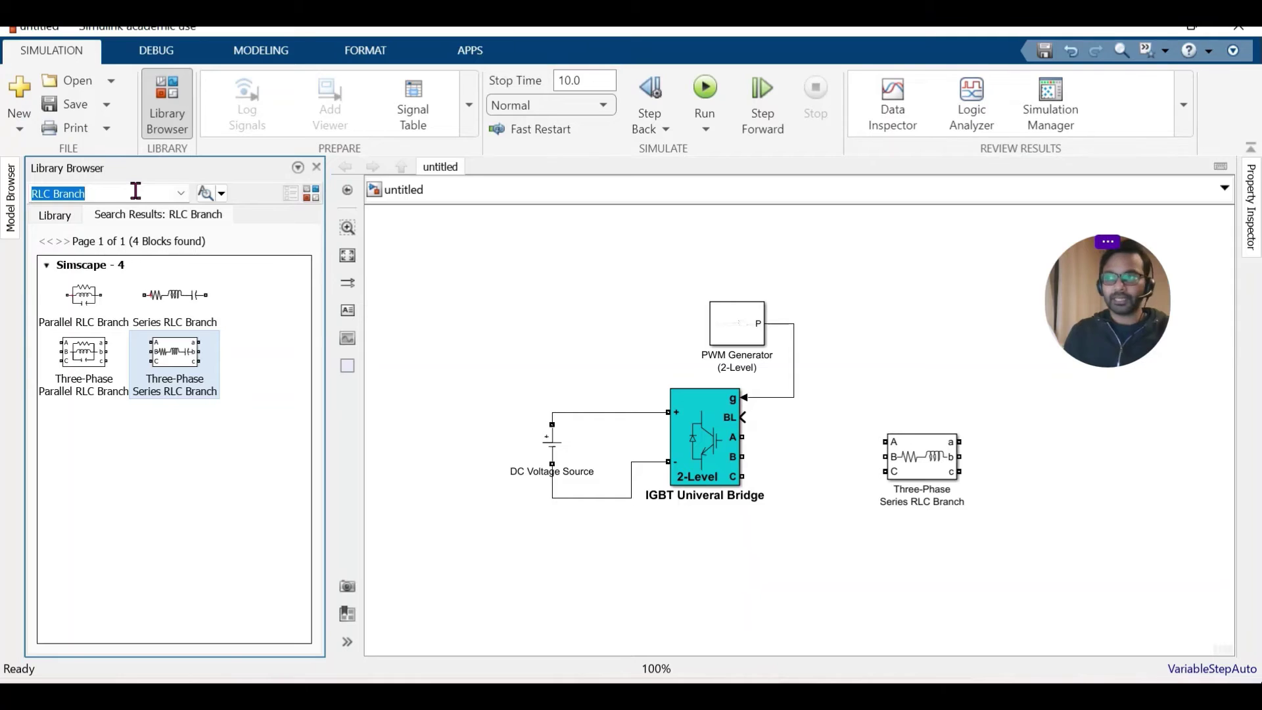
text(cu)
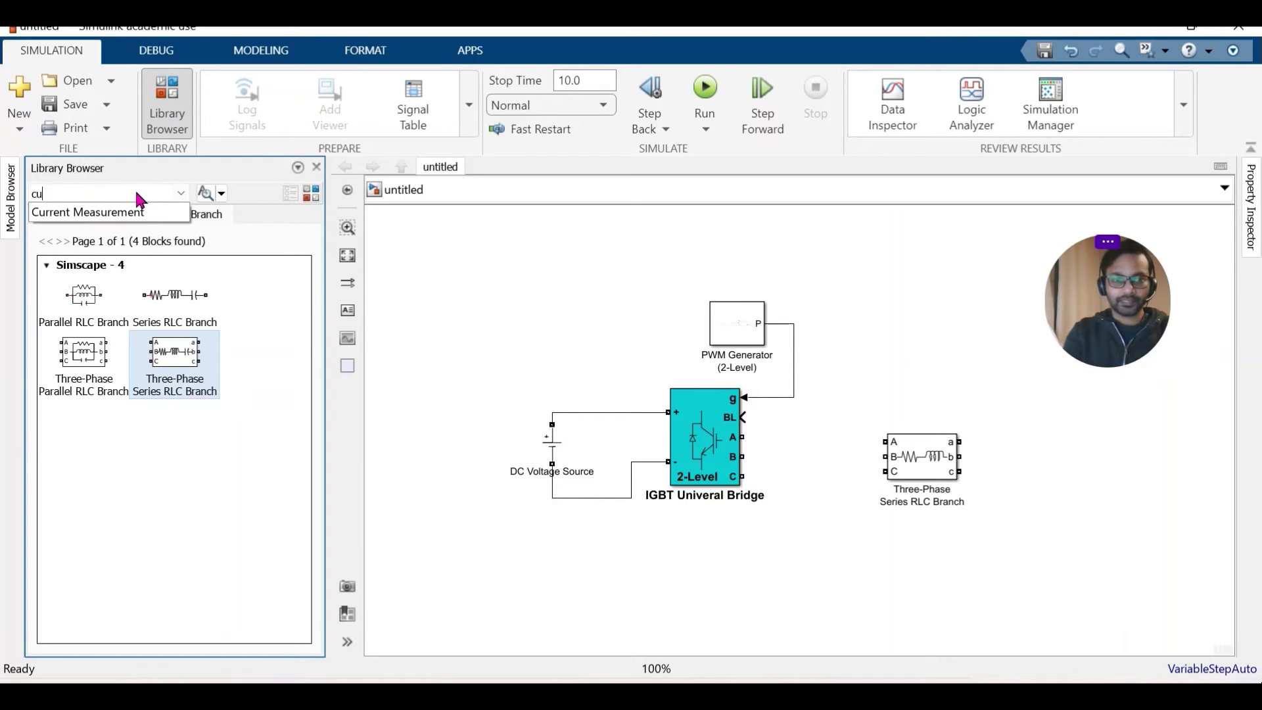
key(Down)
key(Return)
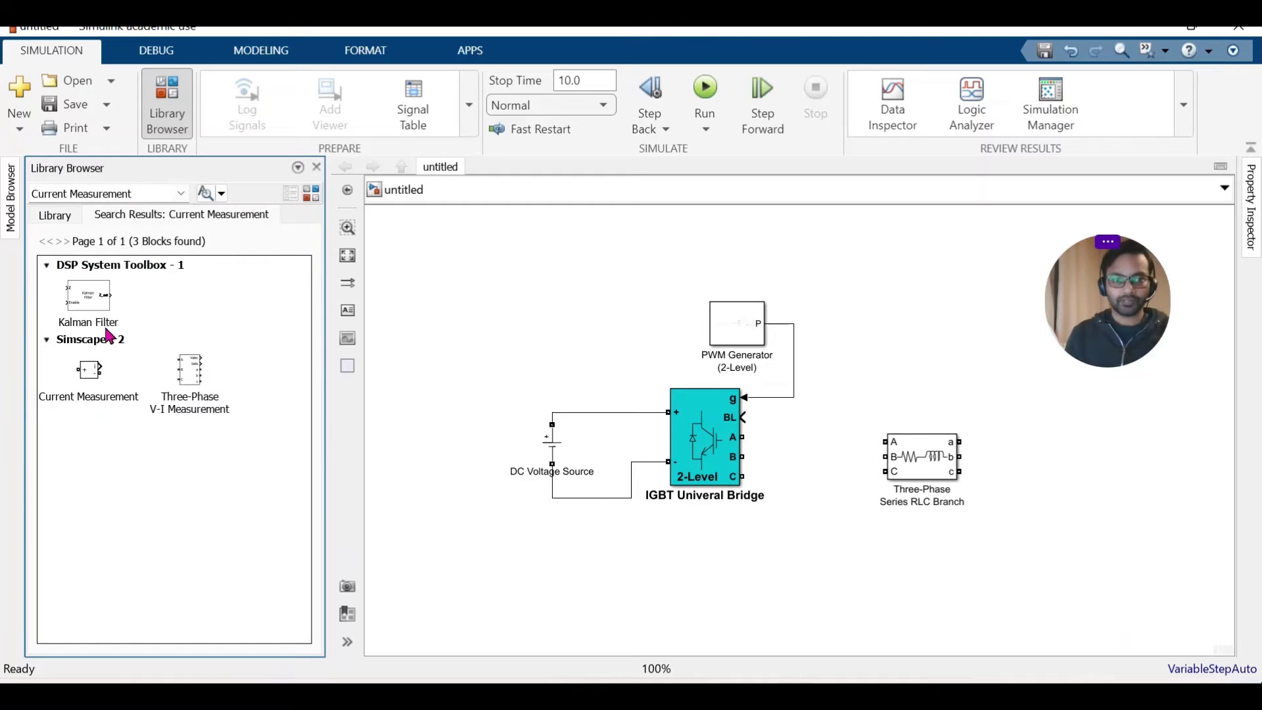
drag(93, 383, 813, 449)
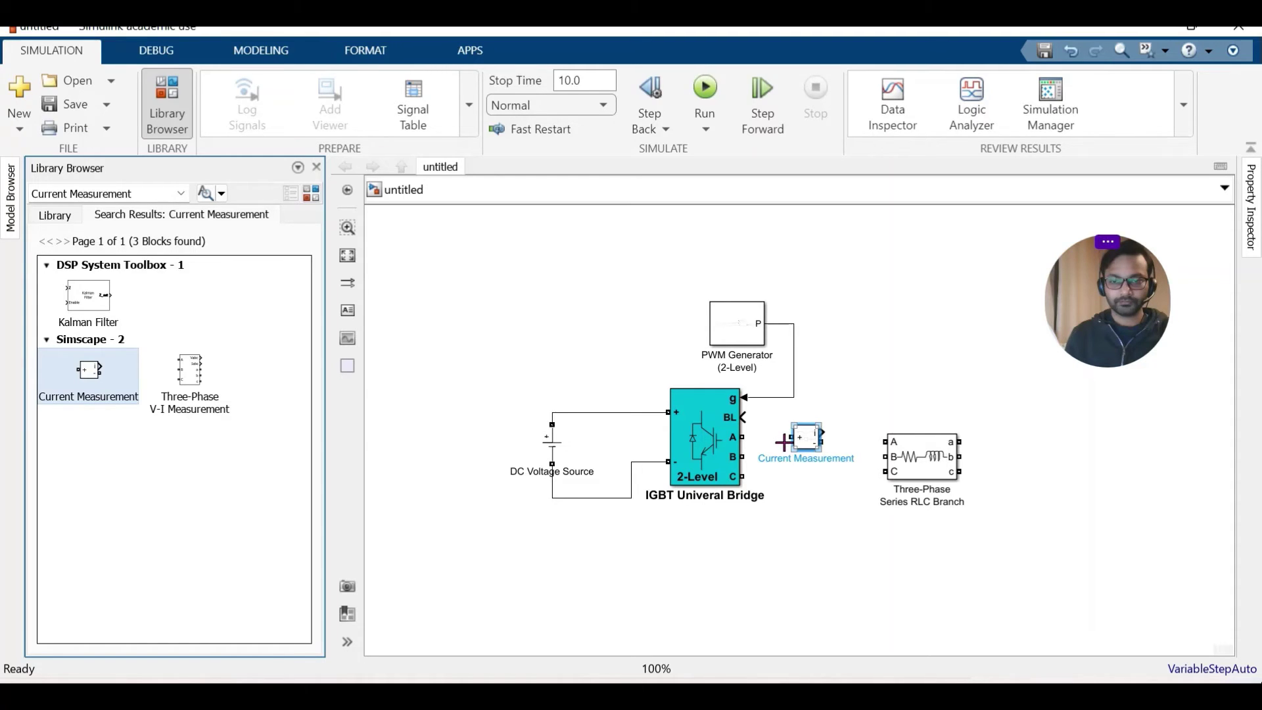
drag(784, 442, 742, 437)
drag(822, 440, 884, 441)
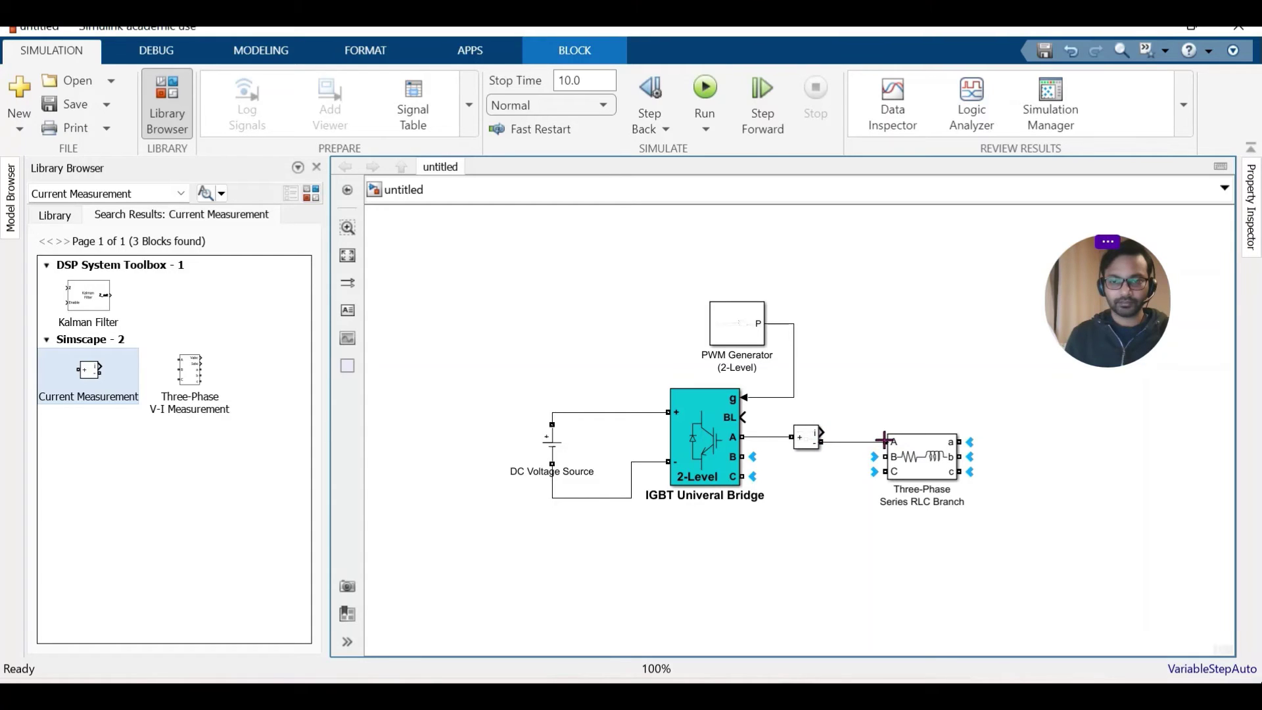
click(811, 446)
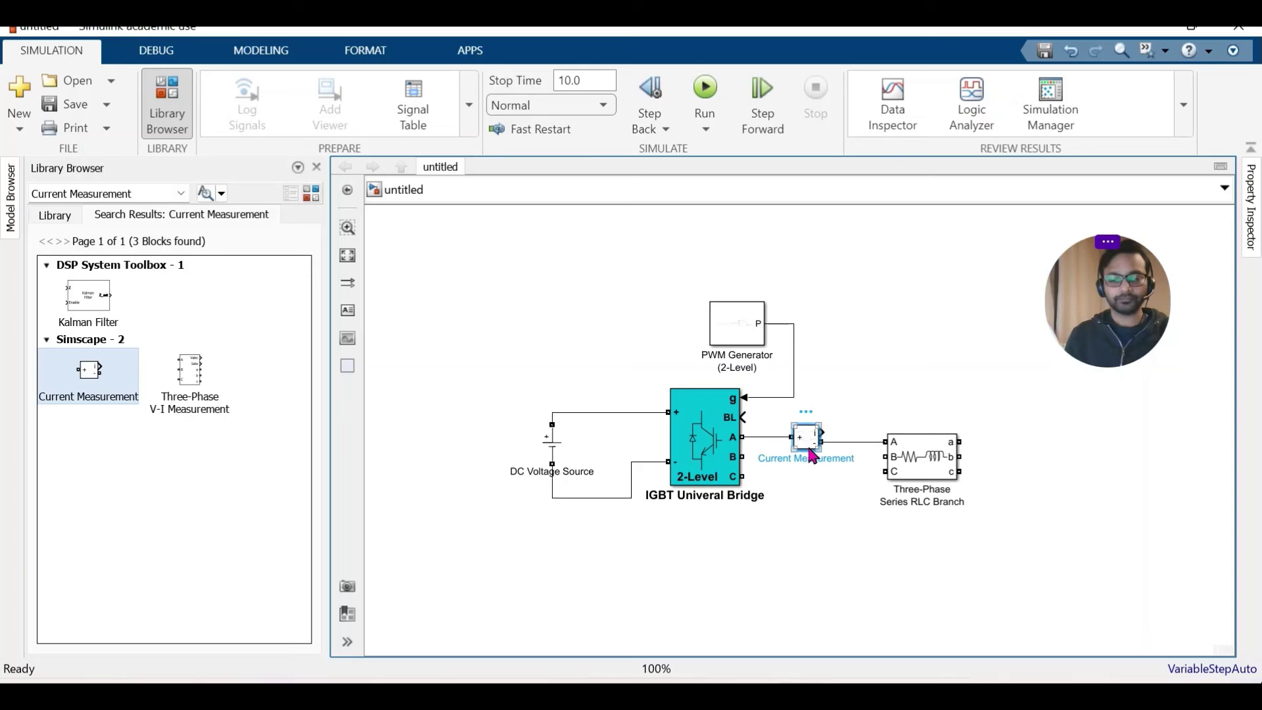
click(835, 512)
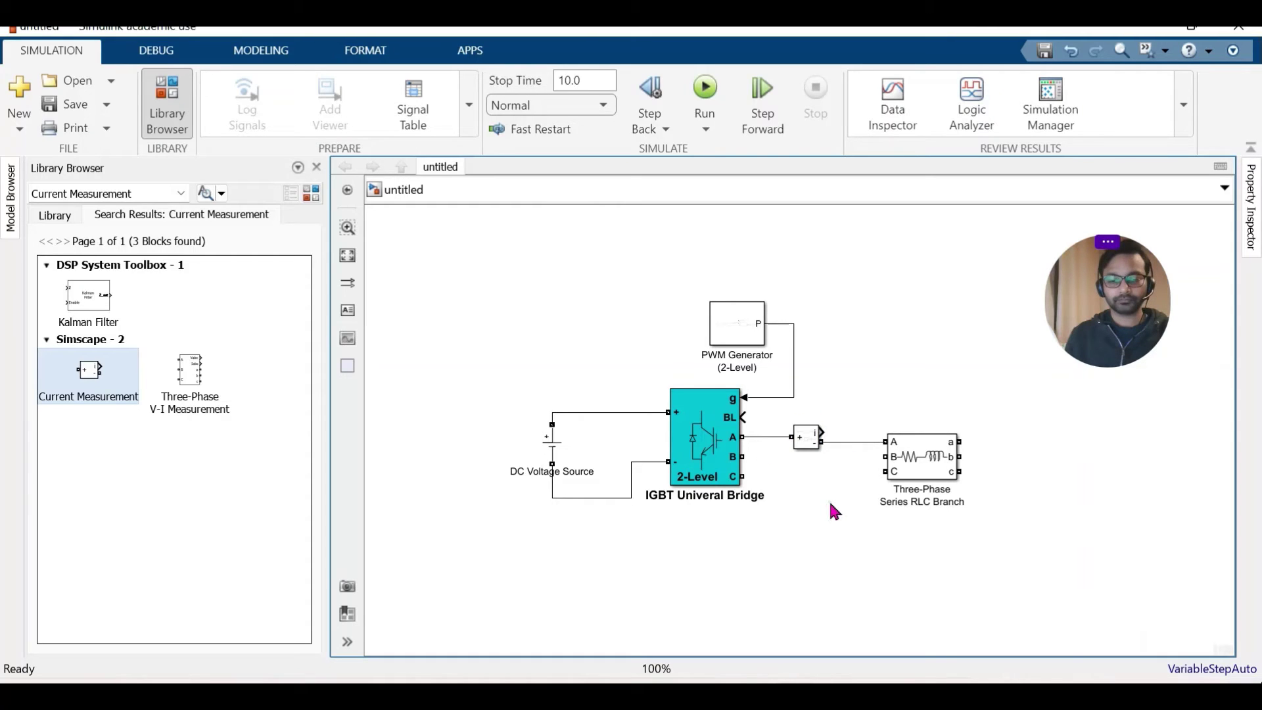
Copy the current sensor into the phase B and phase C lines feeding the RLC branch
drag(807, 437, 815, 478)
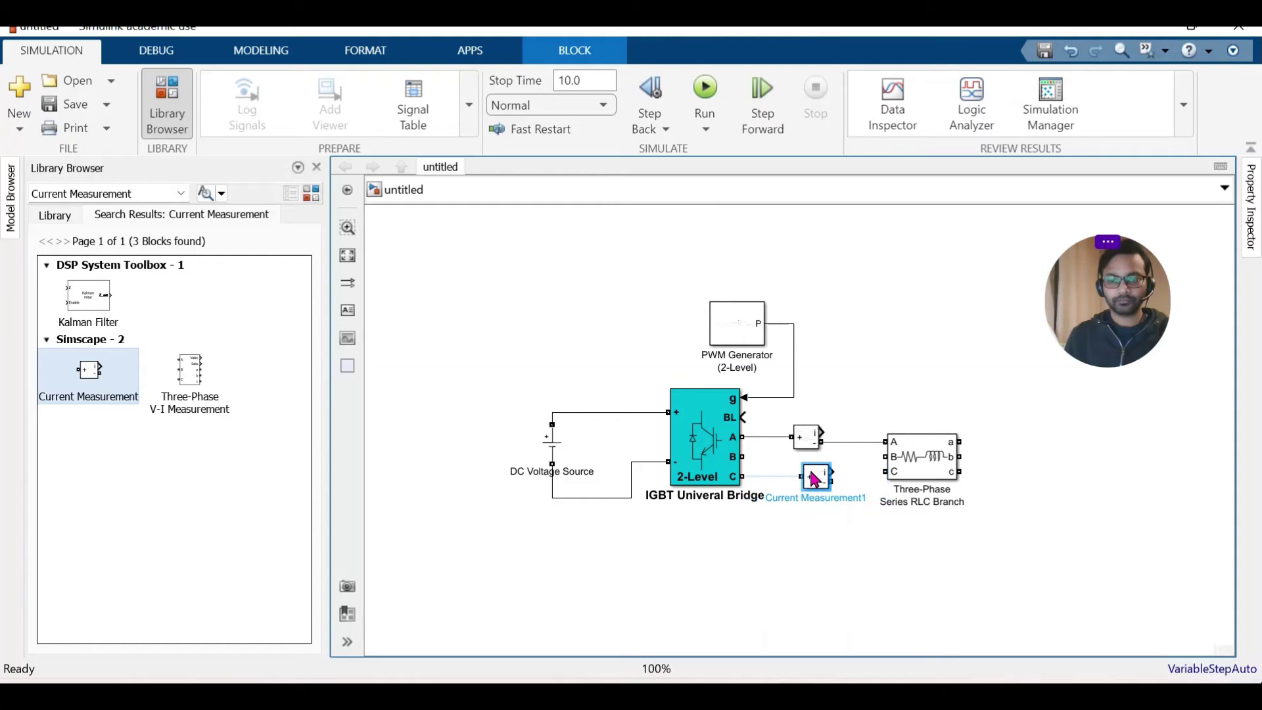
click(765, 478)
click(779, 484)
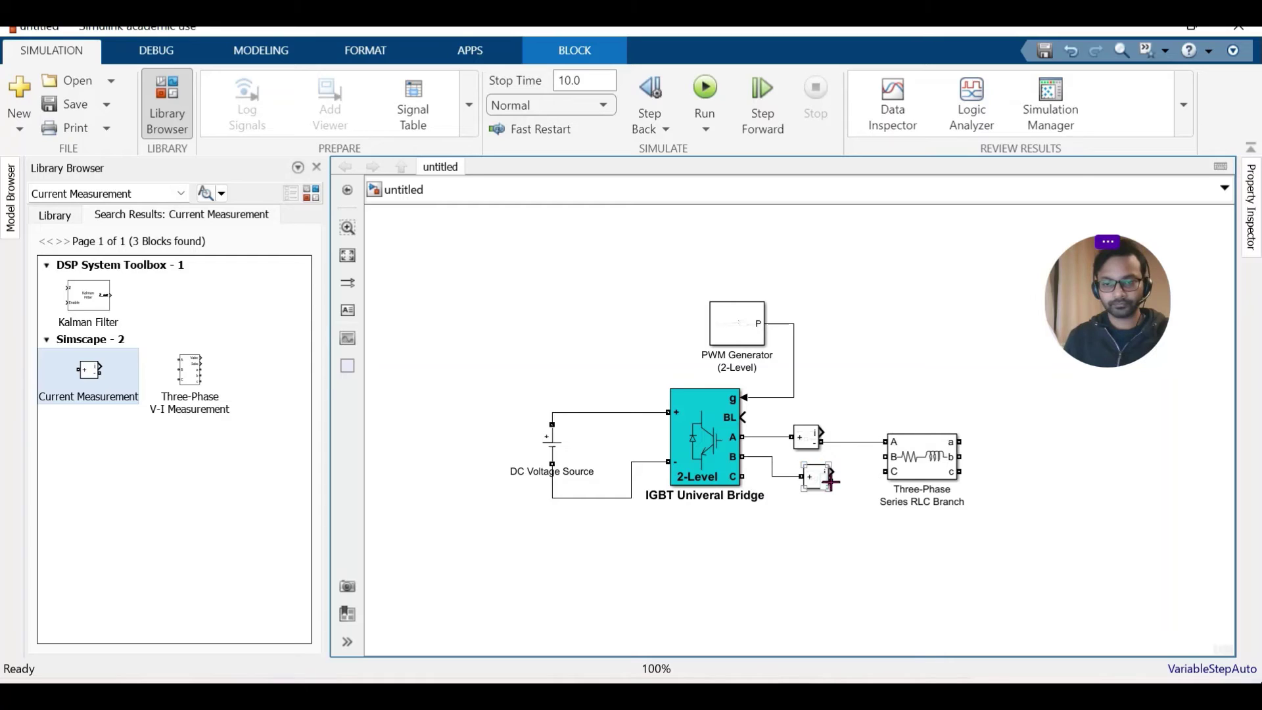
drag(830, 482, 885, 456)
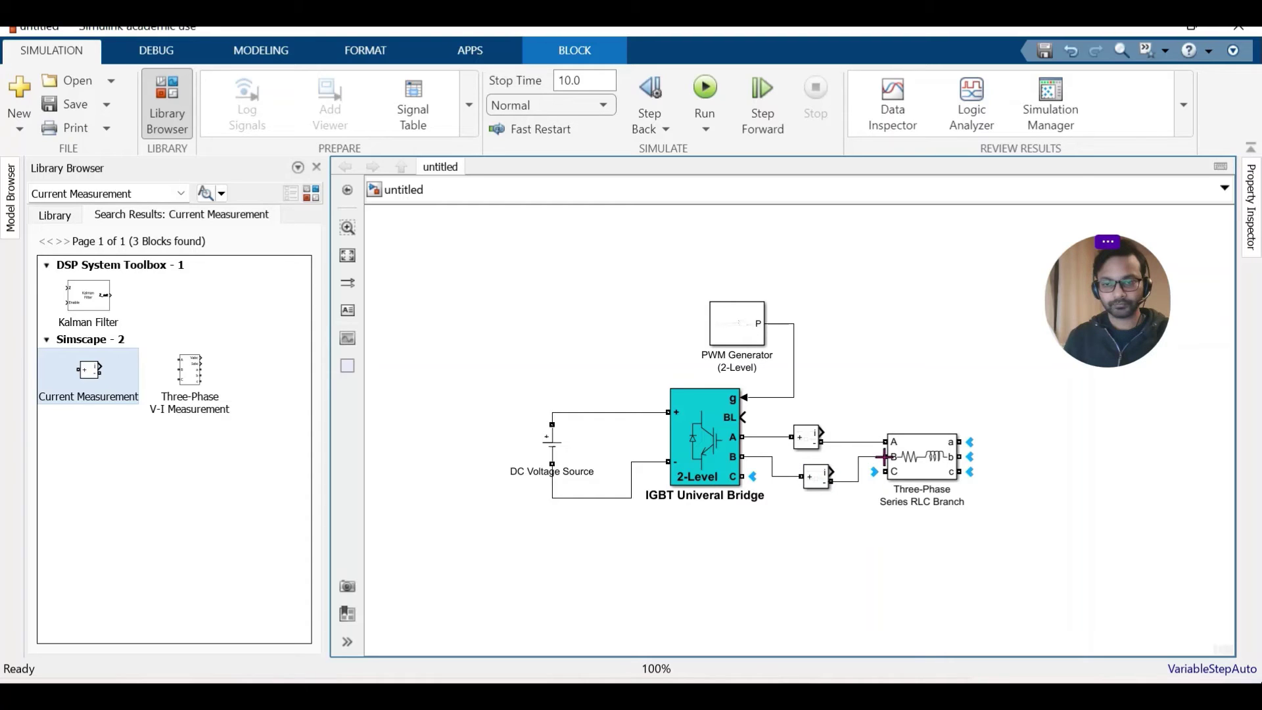
drag(818, 489, 808, 478)
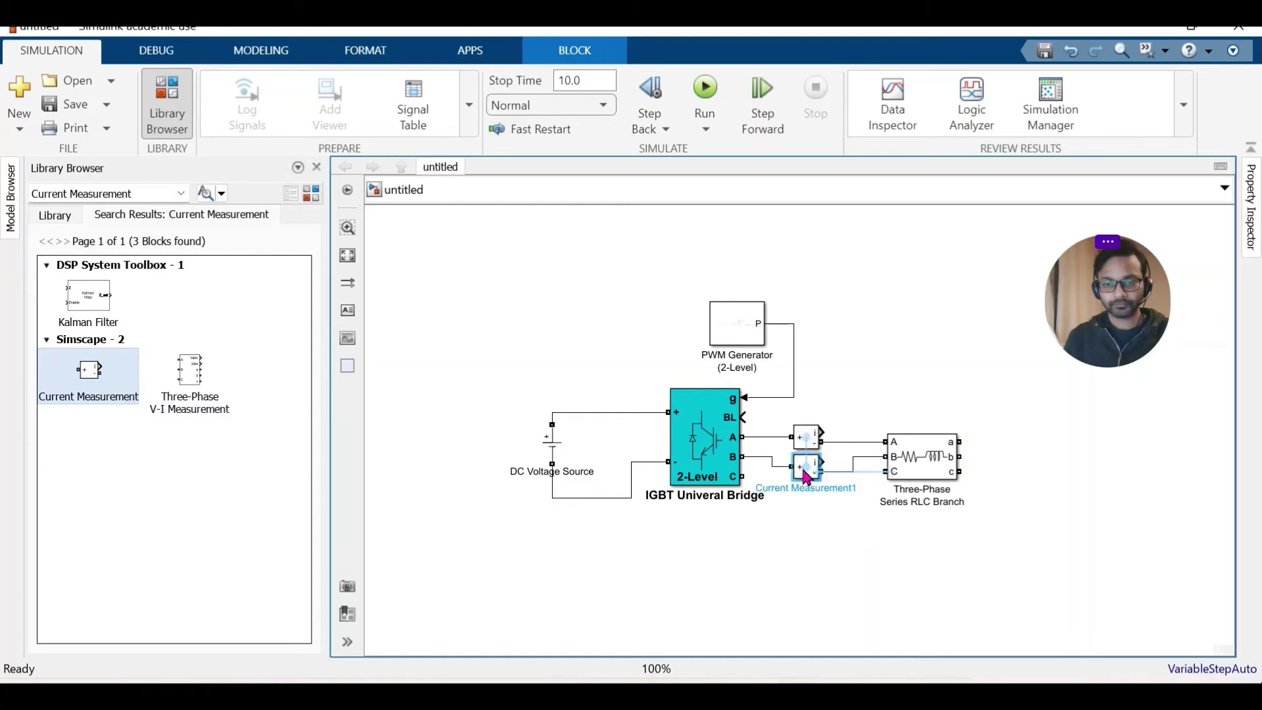
click(850, 538)
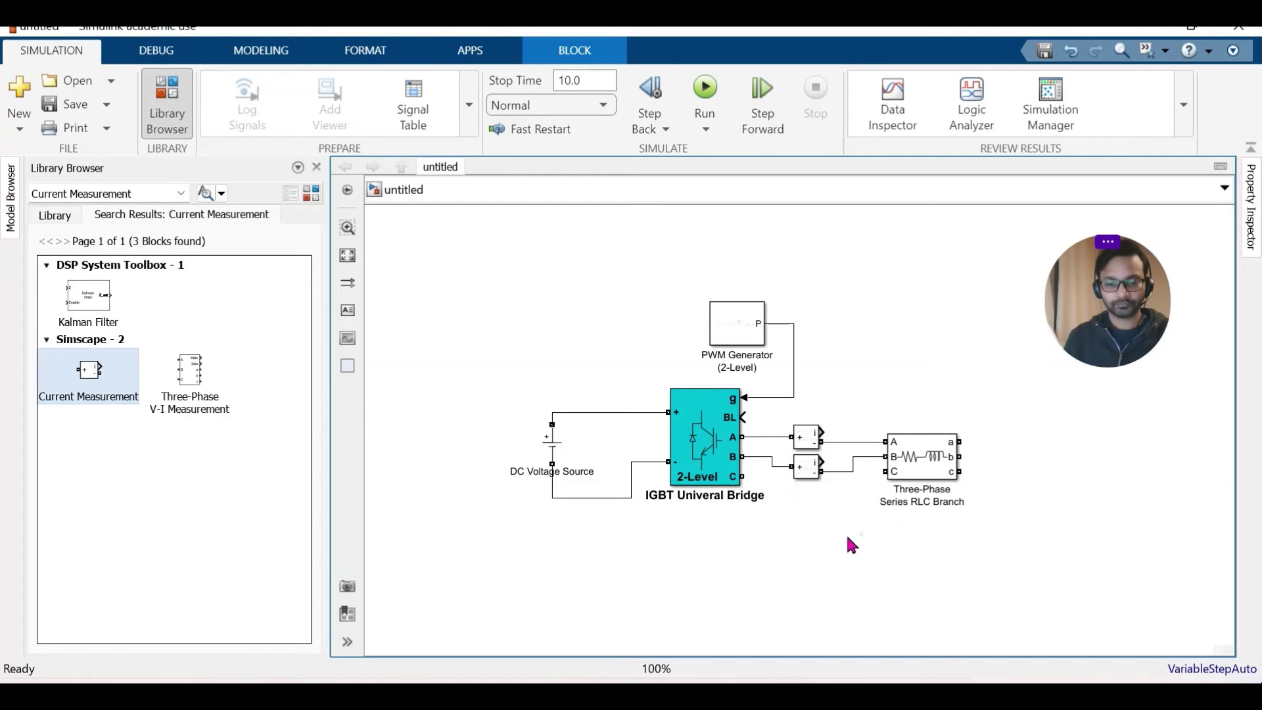
drag(806, 468, 809, 507)
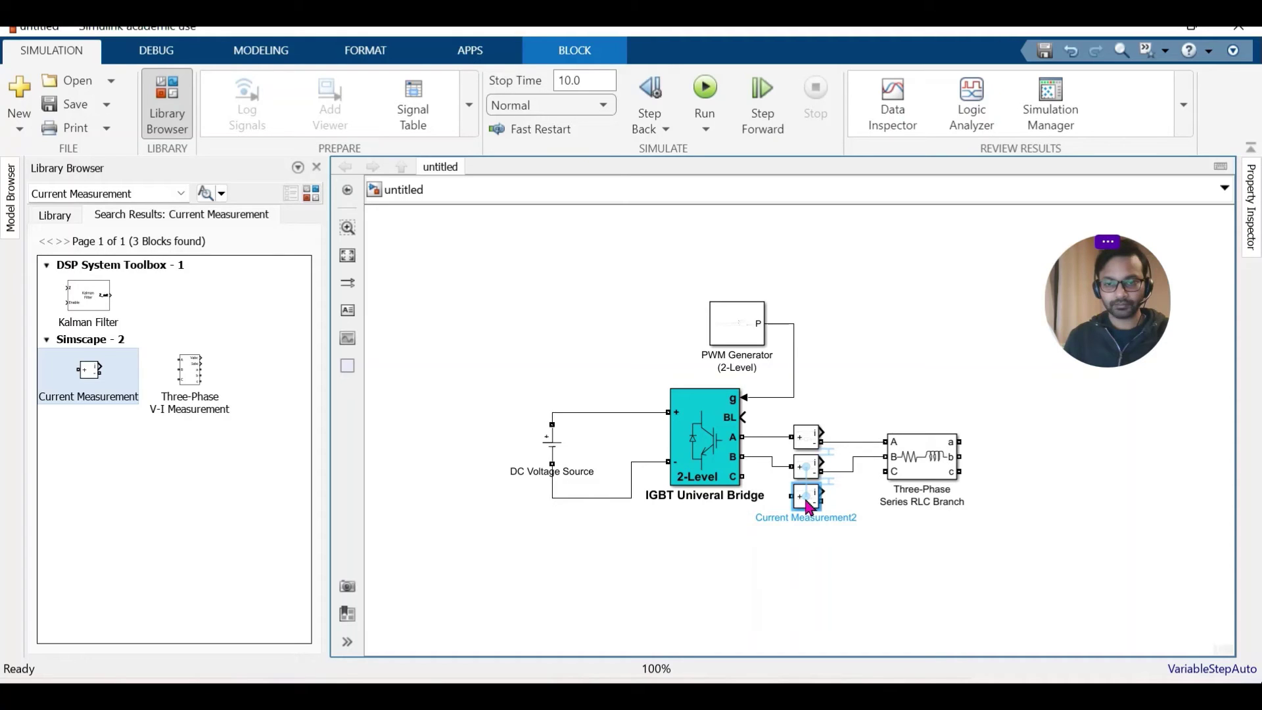
drag(809, 506, 808, 506)
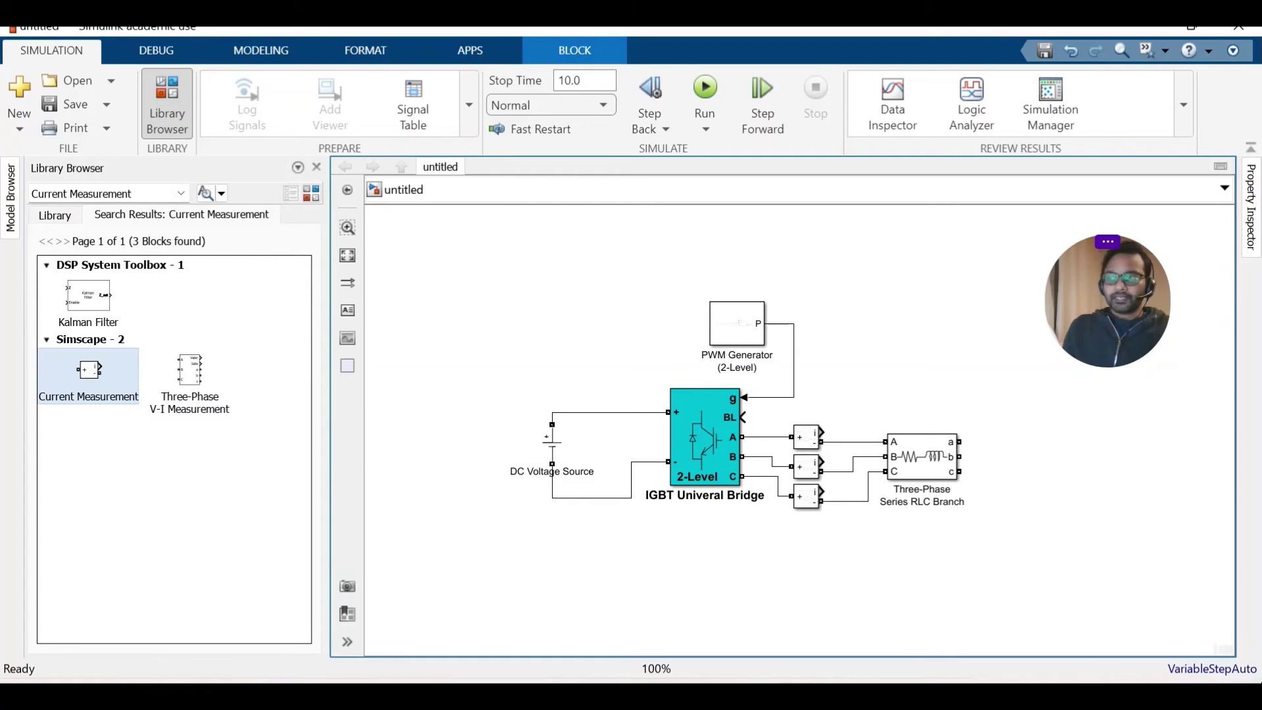
Place a Voltage Measurement block and wire its + to phase A and − to phase B
key(Escape)
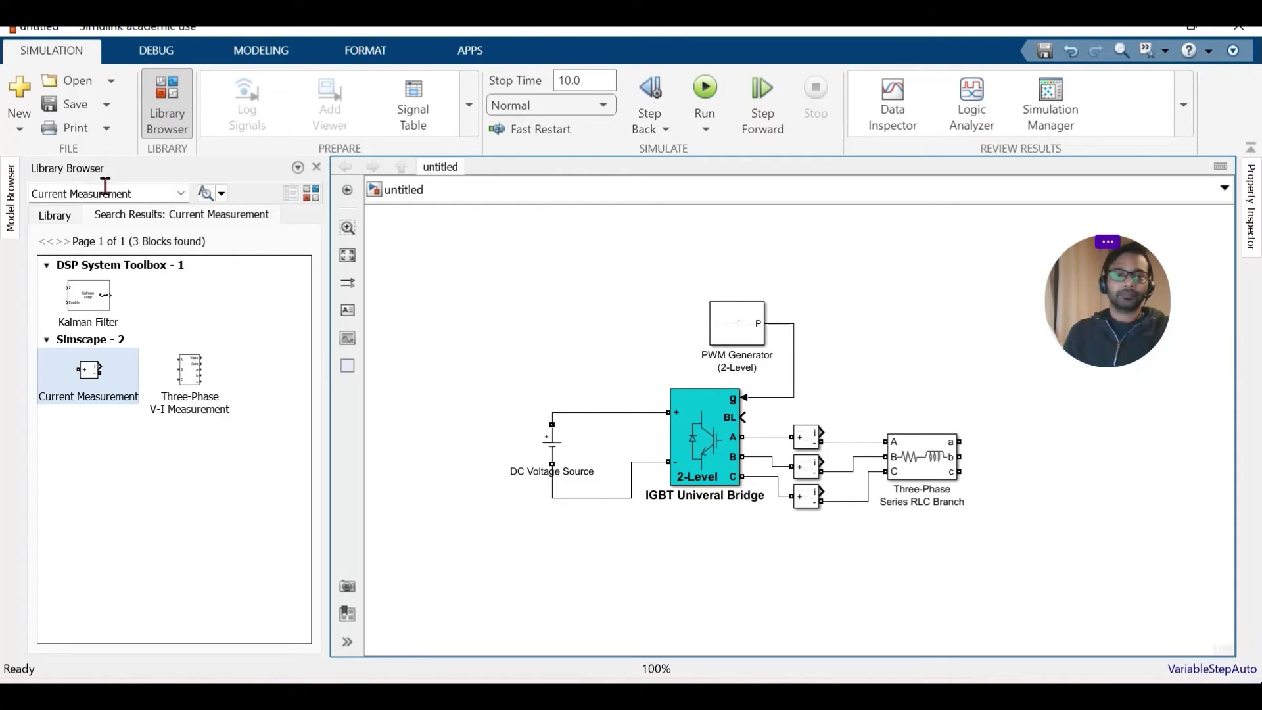
click(67, 191)
click(67, 191)
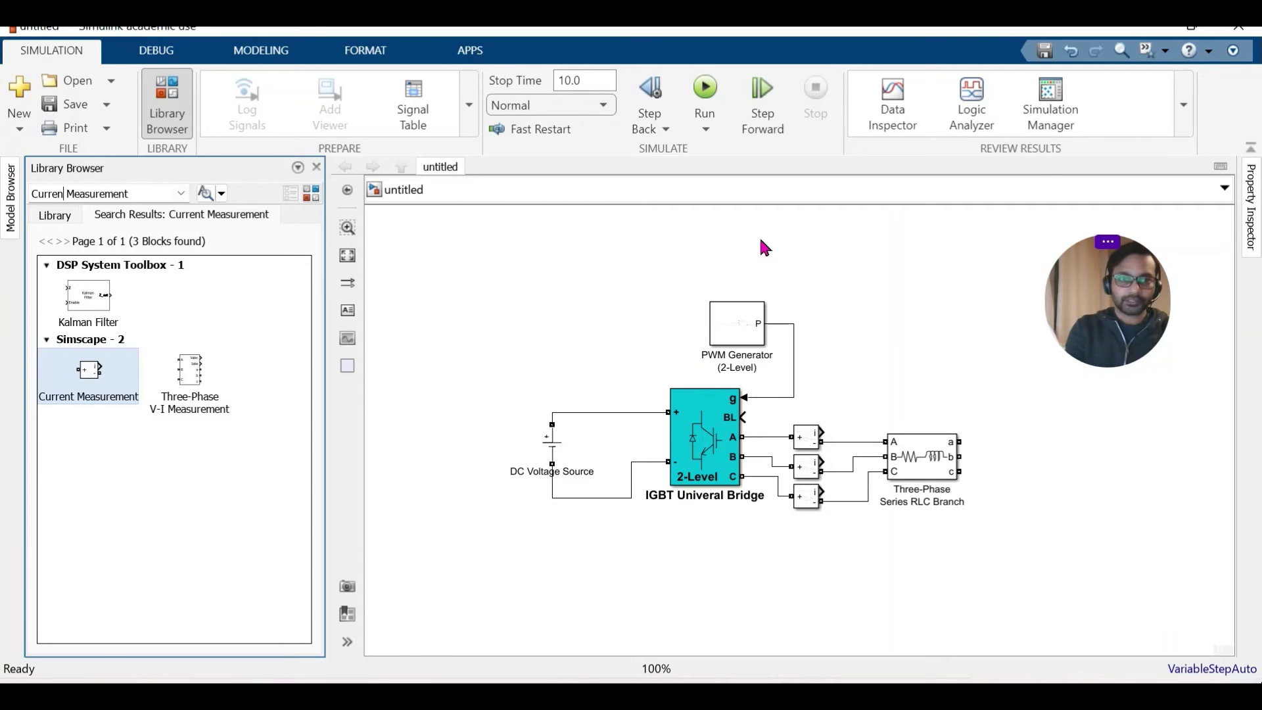
key(BackSpace)
key(BackSpace)
key(BackSpace)
key(BackSpace)
key(BackSpace)
key(BackSpace)
text(Voltage)
key(End)
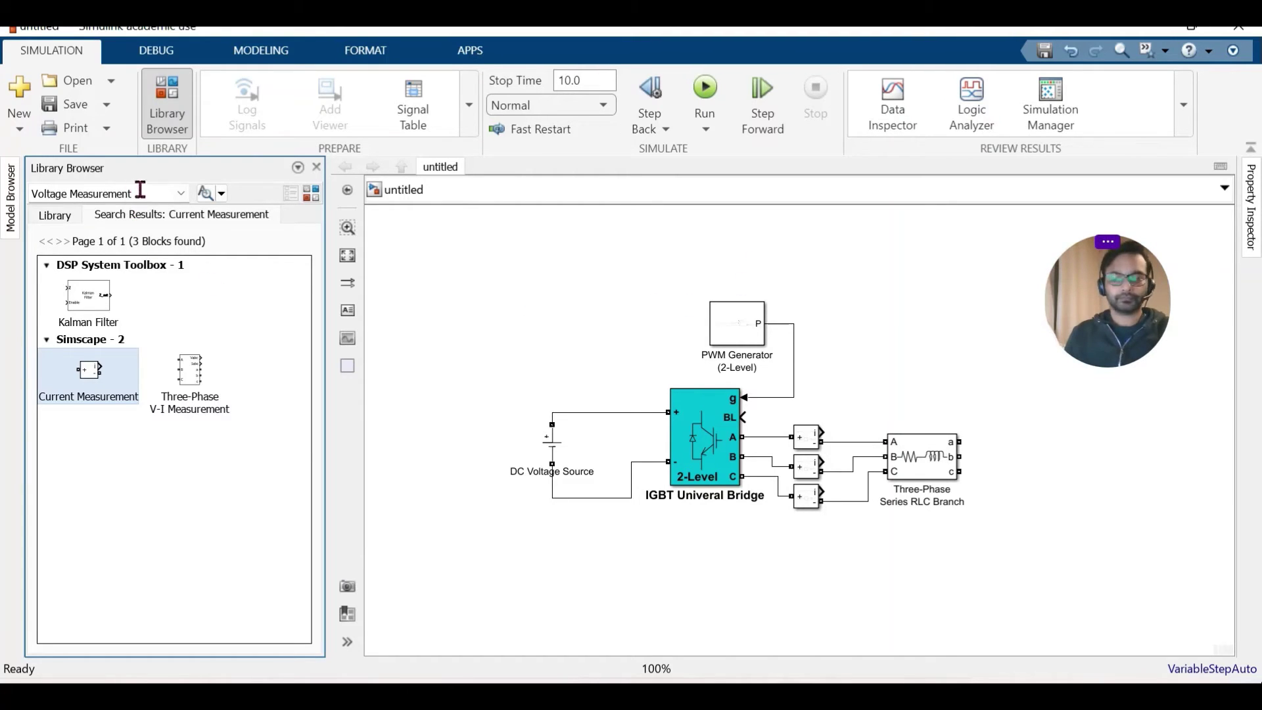
key(Return)
drag(87, 306, 889, 398)
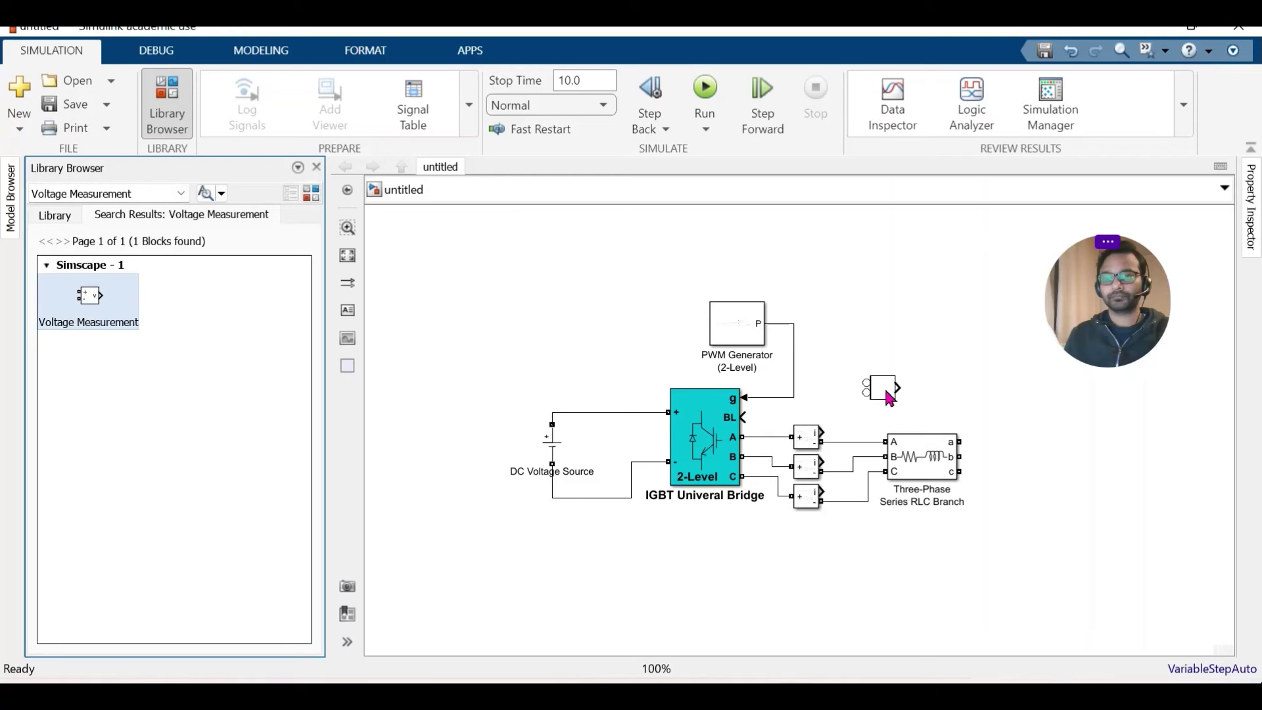
drag(889, 399, 889, 398)
drag(865, 383, 850, 439)
drag(865, 393, 863, 459)
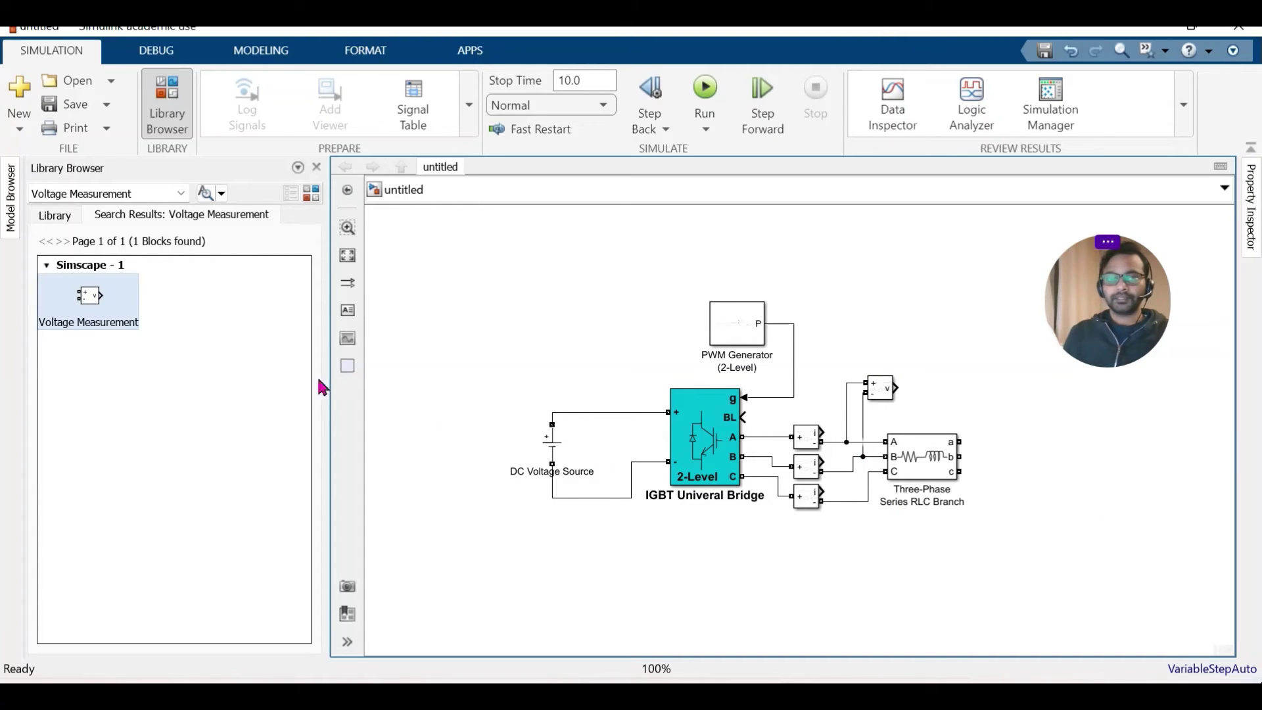
Add a 'true RMS' block to the right and feed it the Voltage Measurement's output
click(141, 193)
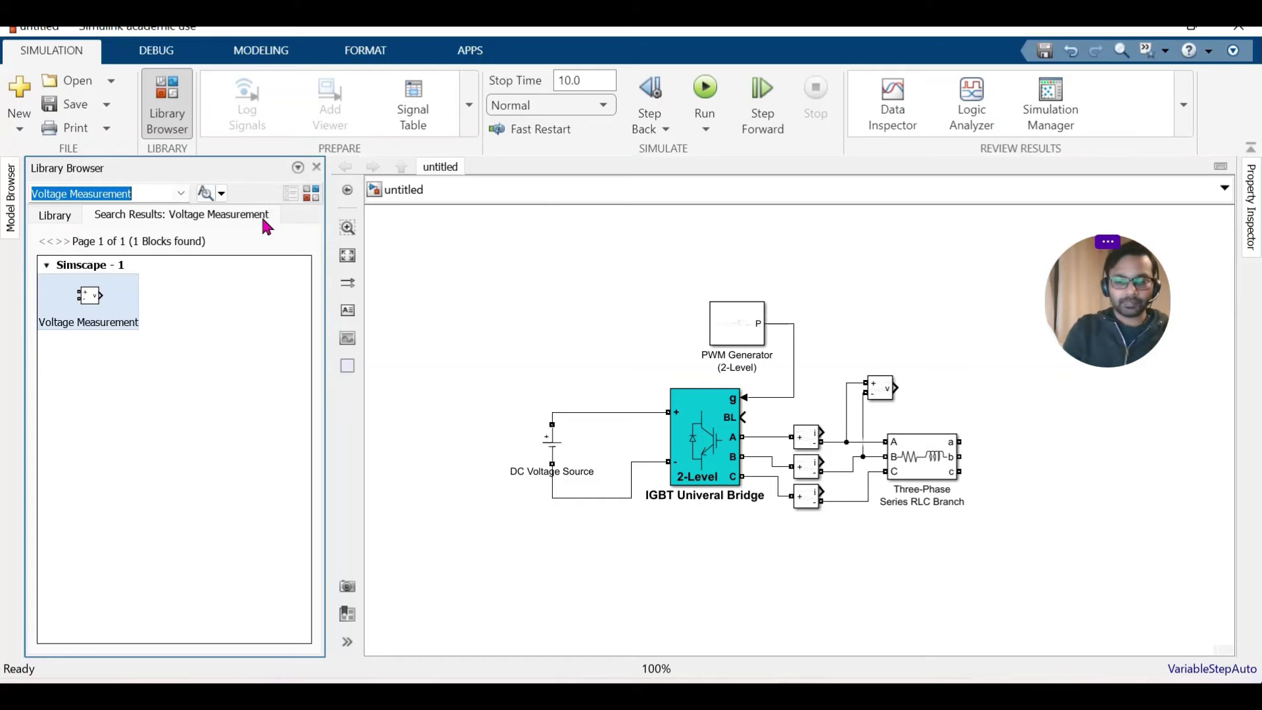
text(T)
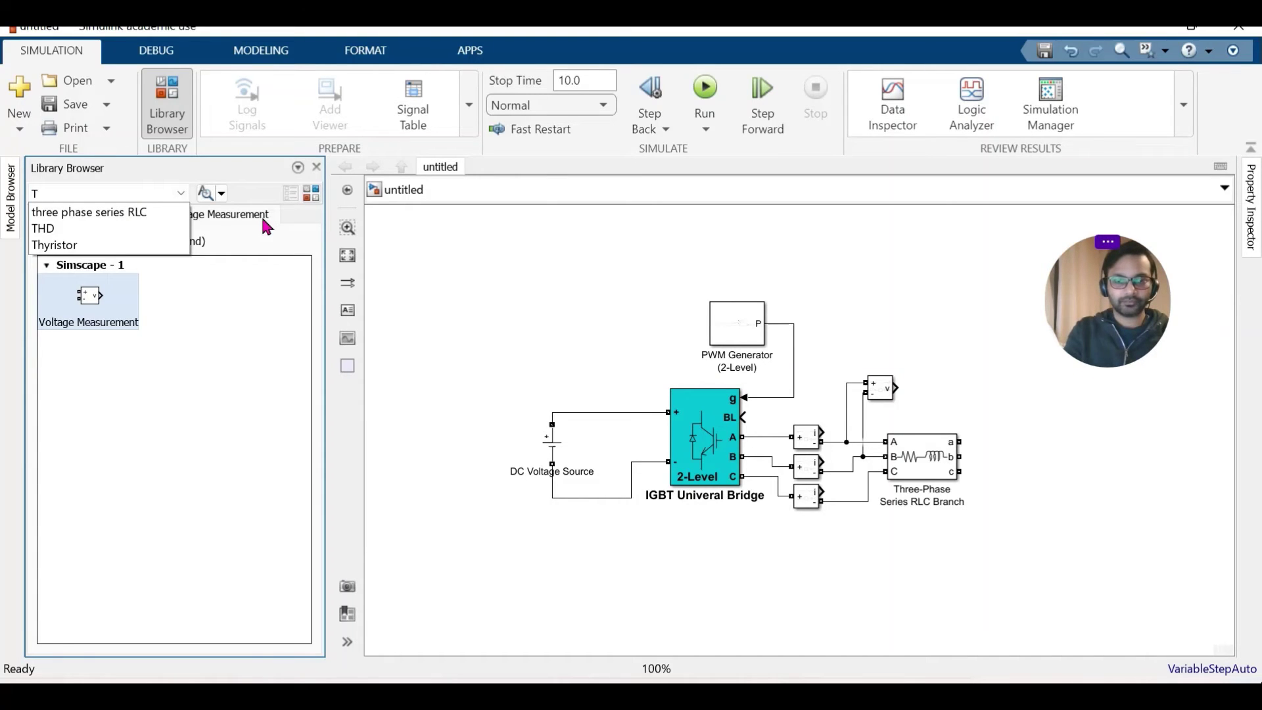
key(BackSpace)
text(tr)
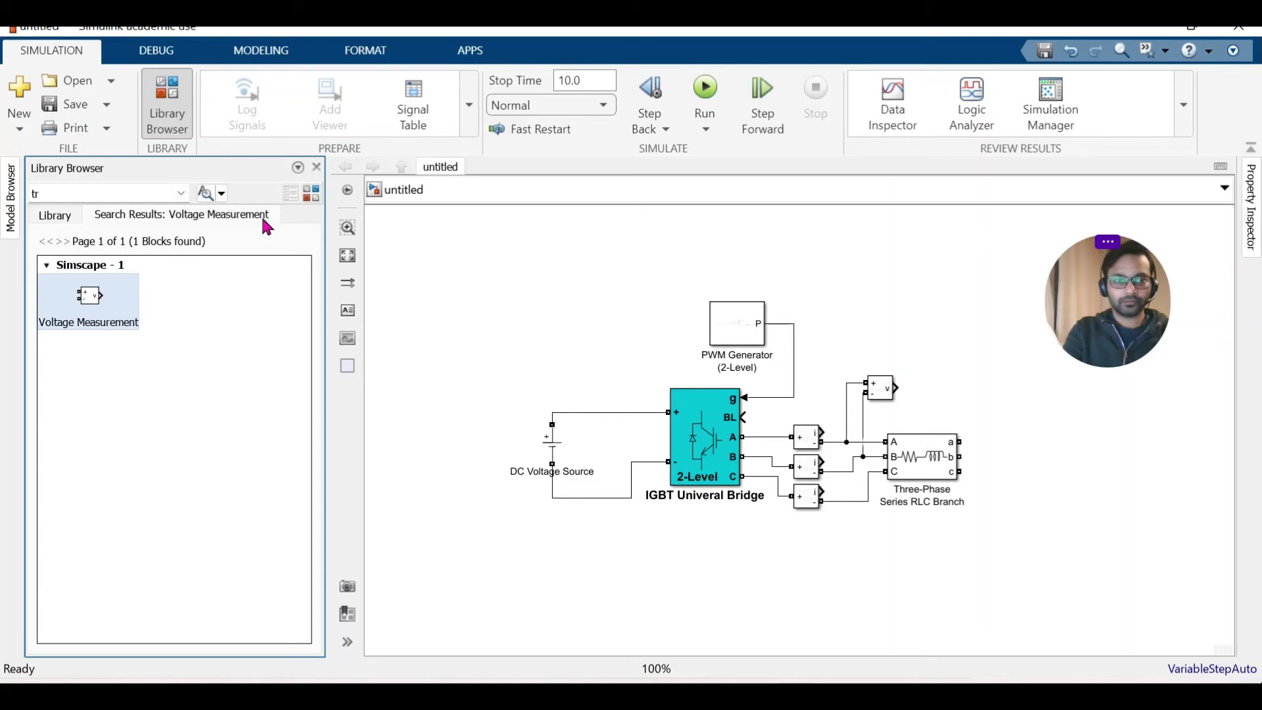
text(ue RMS)
key(Return)
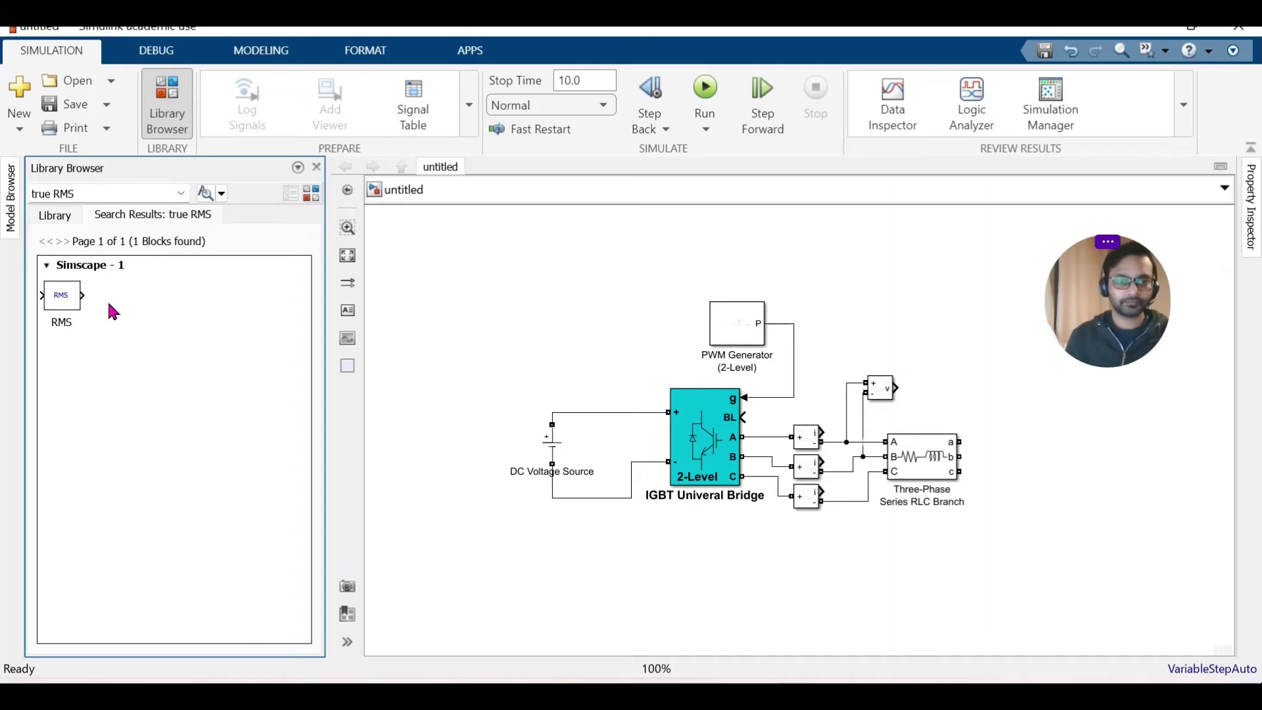
drag(79, 304, 963, 397)
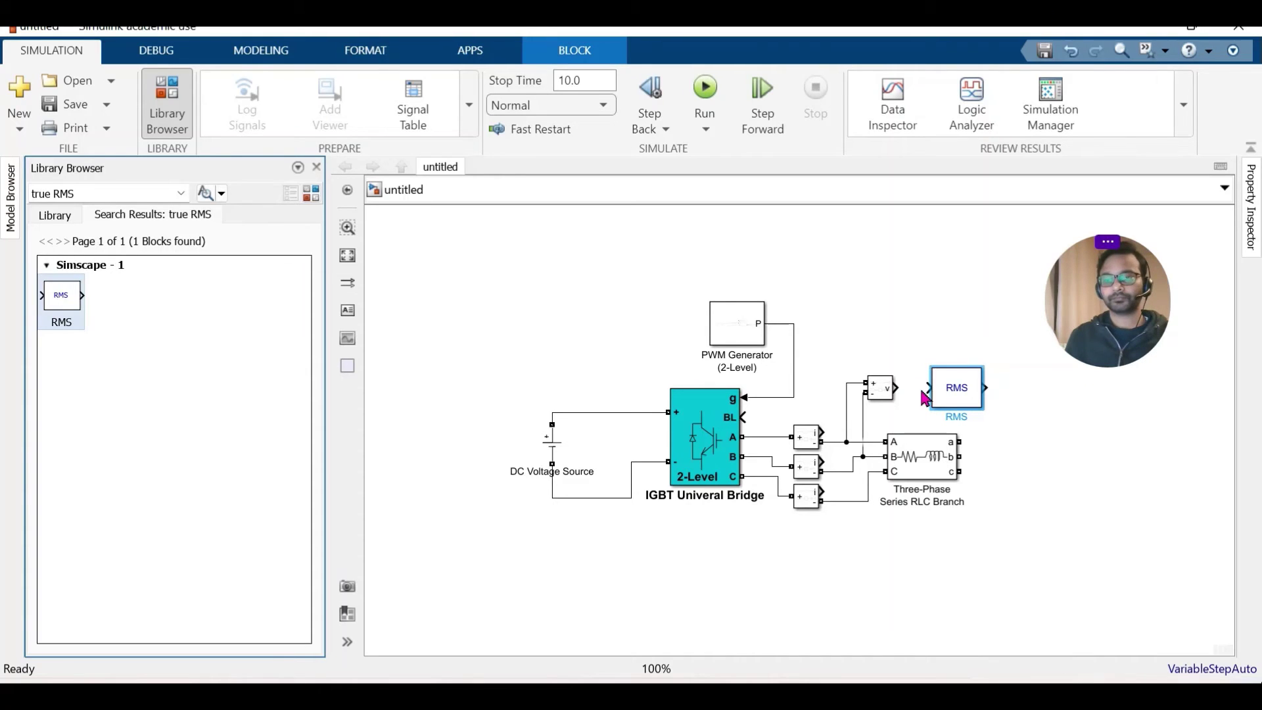
click(896, 387)
drag(896, 387, 933, 388)
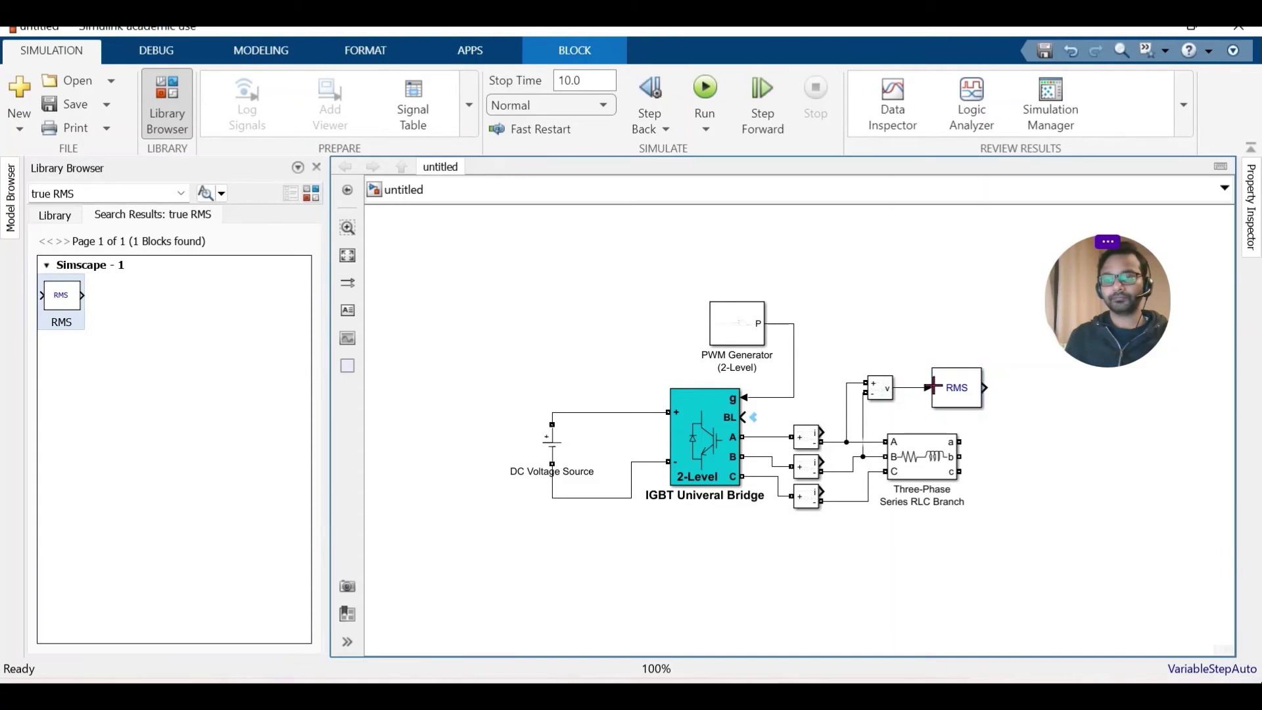
click(966, 395)
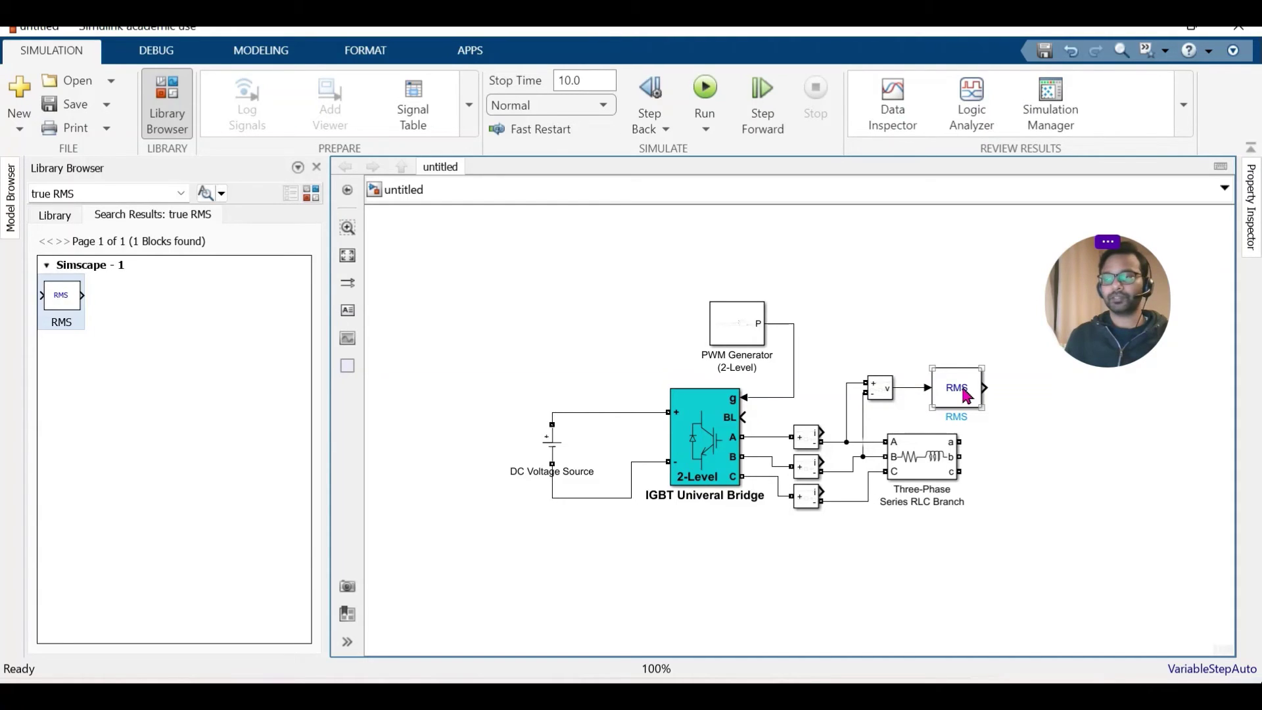
Change the RMS block's fundamental frequency from 60 to 50 Hz and its sample time to Ts
key(Escape)
double_click(972, 402)
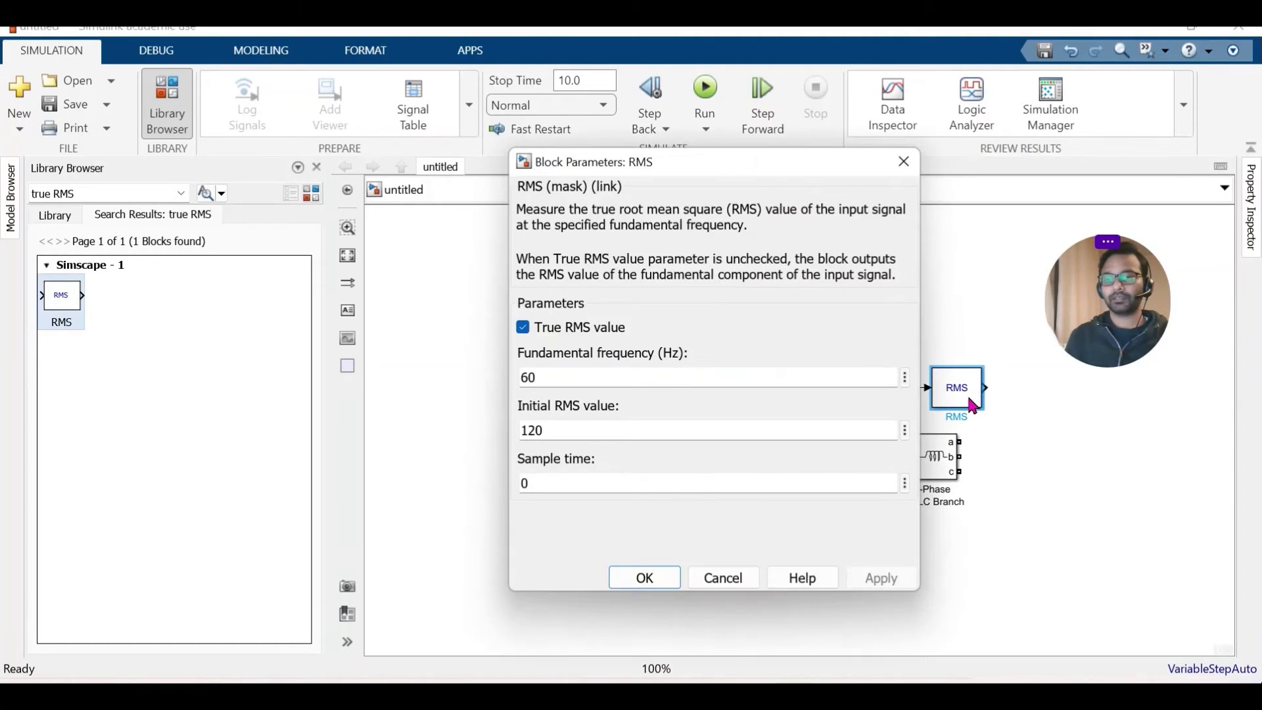
double_click(529, 377)
click(529, 377)
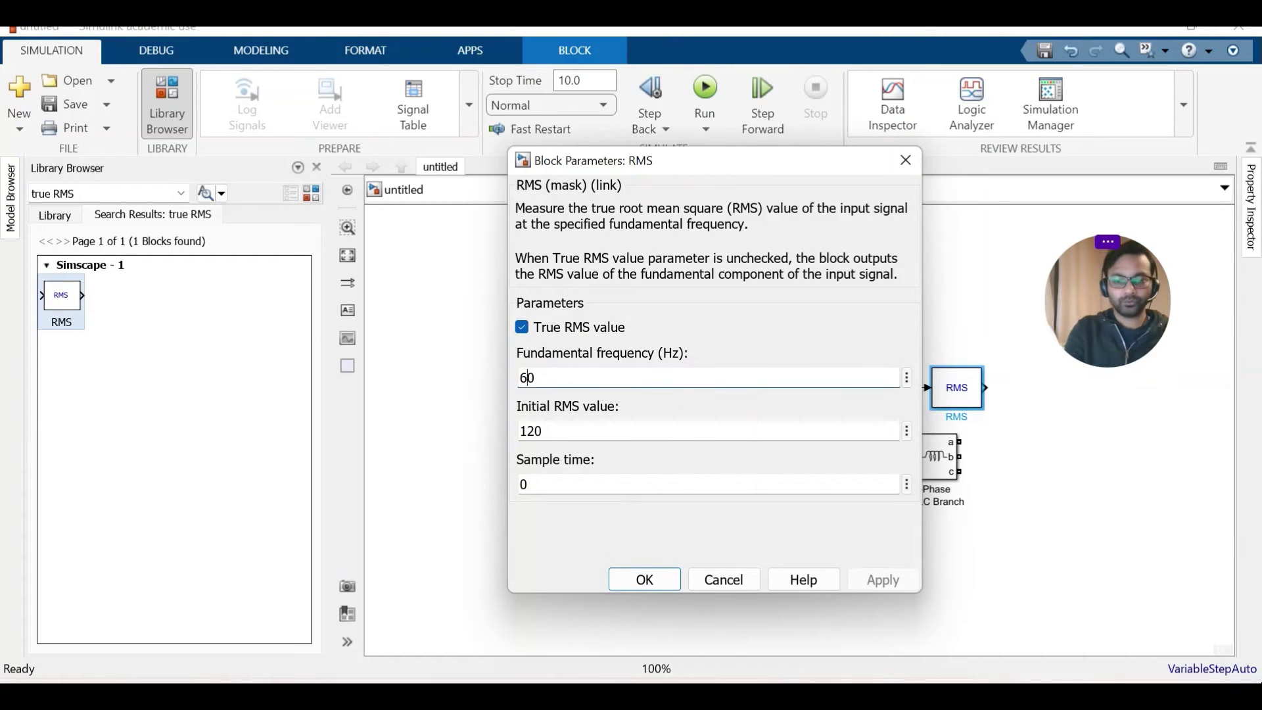
key(BackSpace)
text(5)
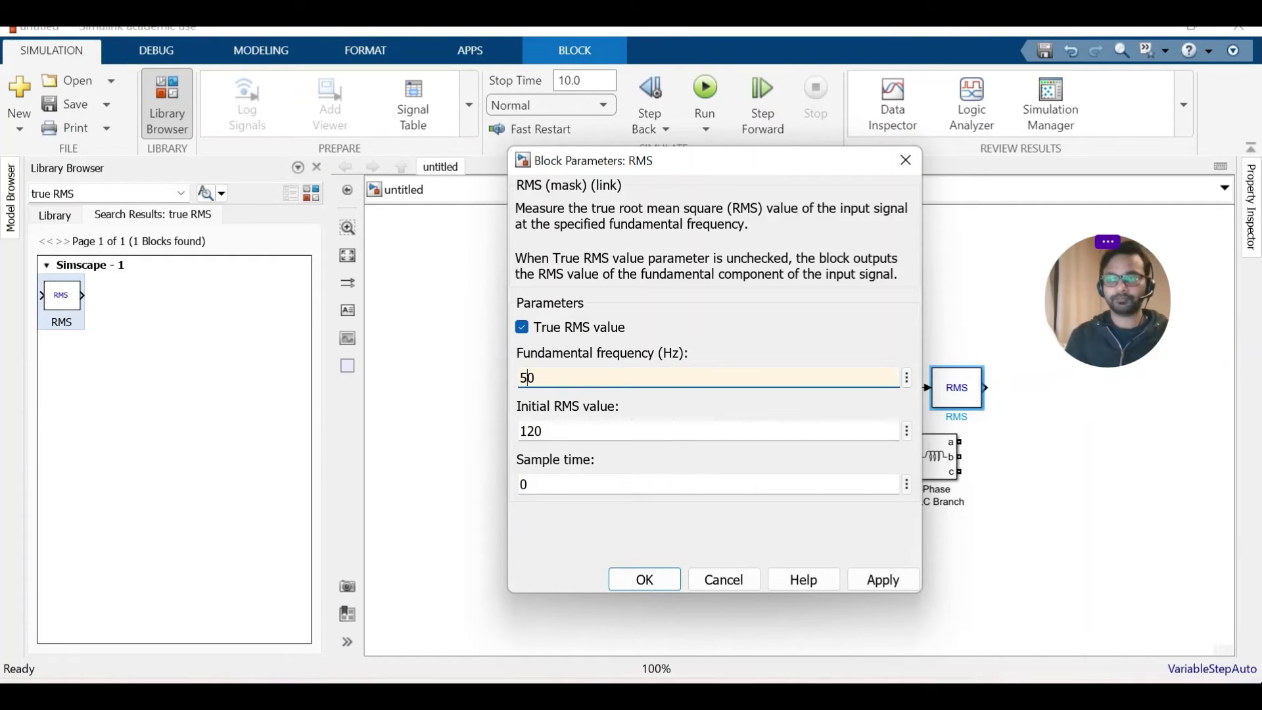
double_click(556, 487)
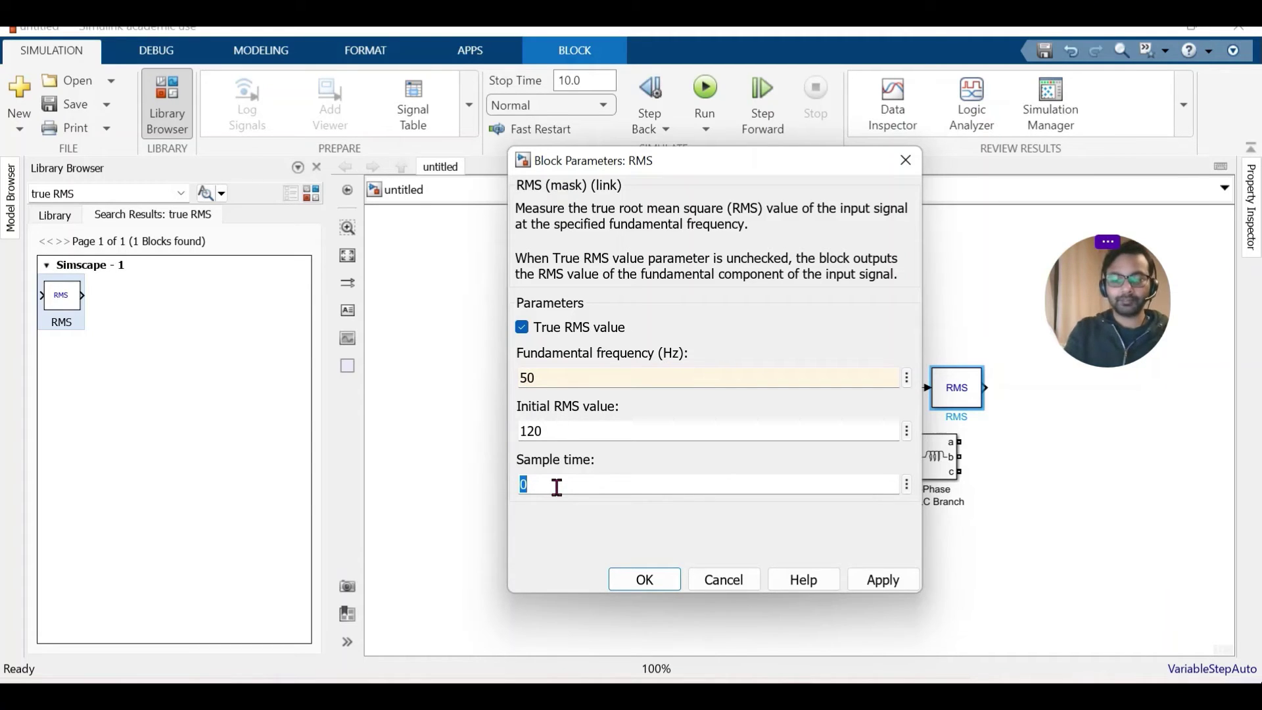
text(Ts)
click(542, 551)
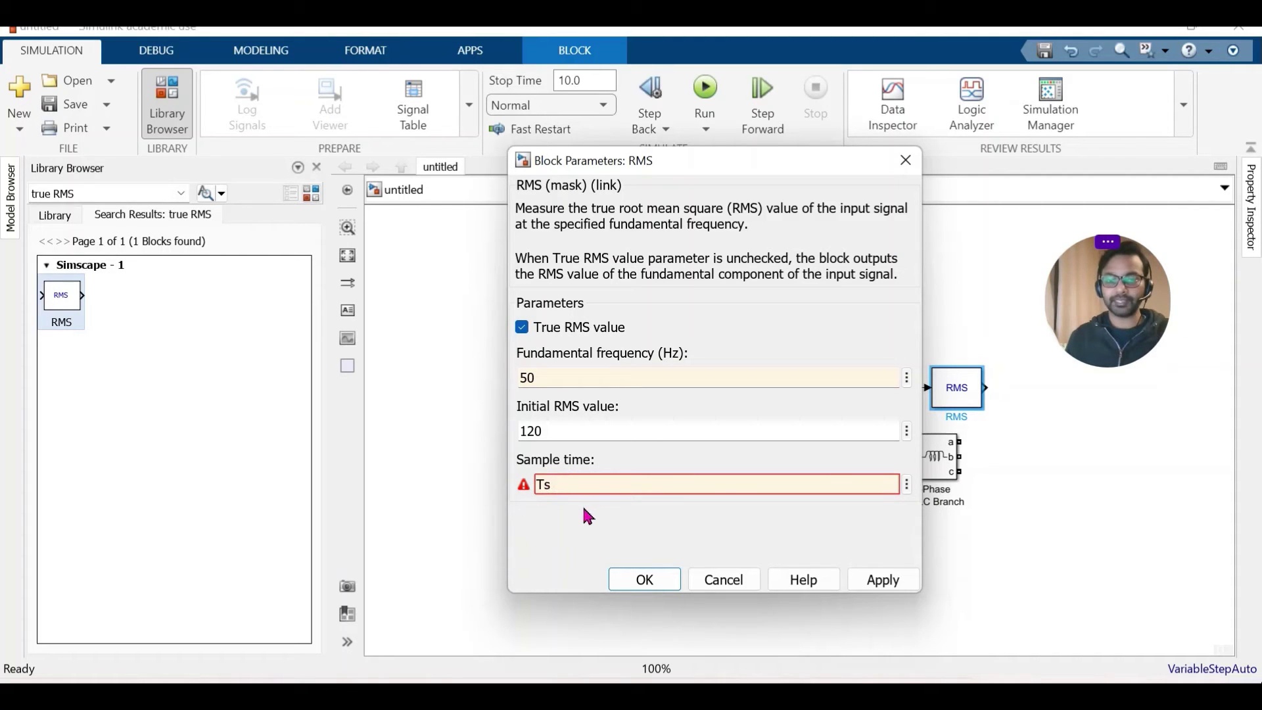
click(880, 581)
click(645, 580)
Replace the PWM Generator (2-Level) sample time of 0 with Ts and apply
click(737, 343)
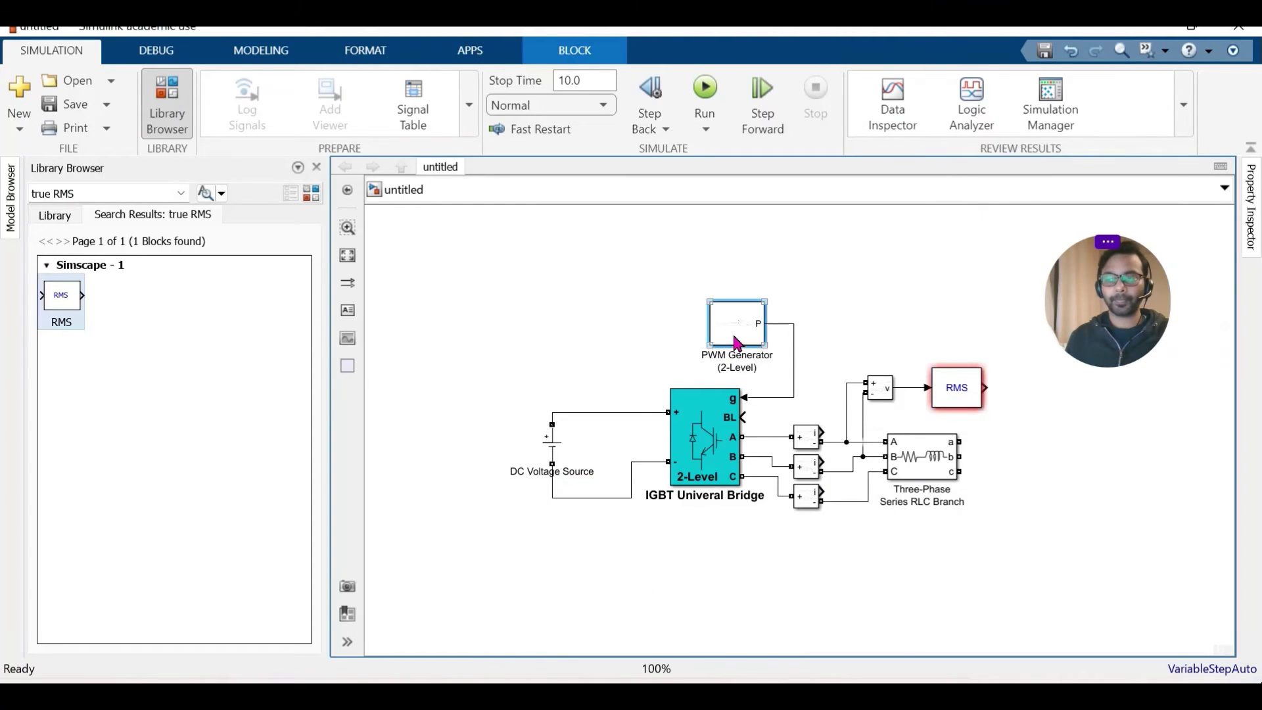
double_click(736, 343)
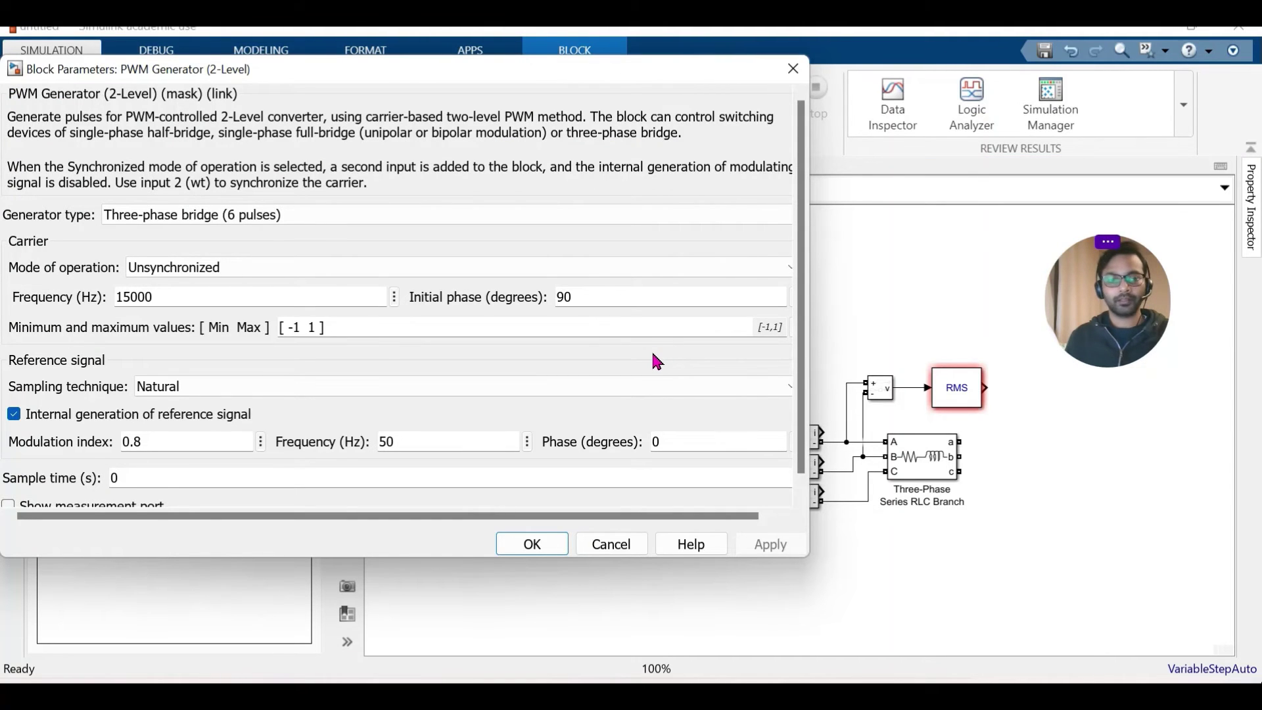
scroll(657, 362, down, 1)
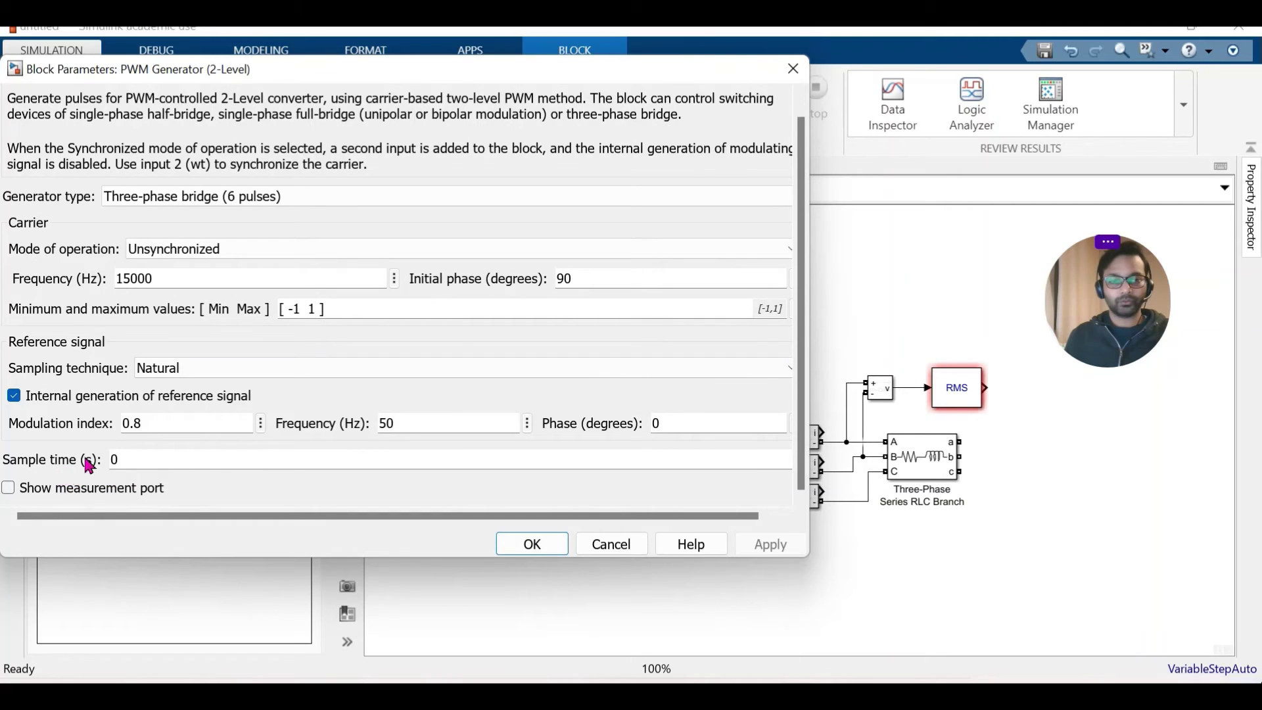
double_click(135, 454)
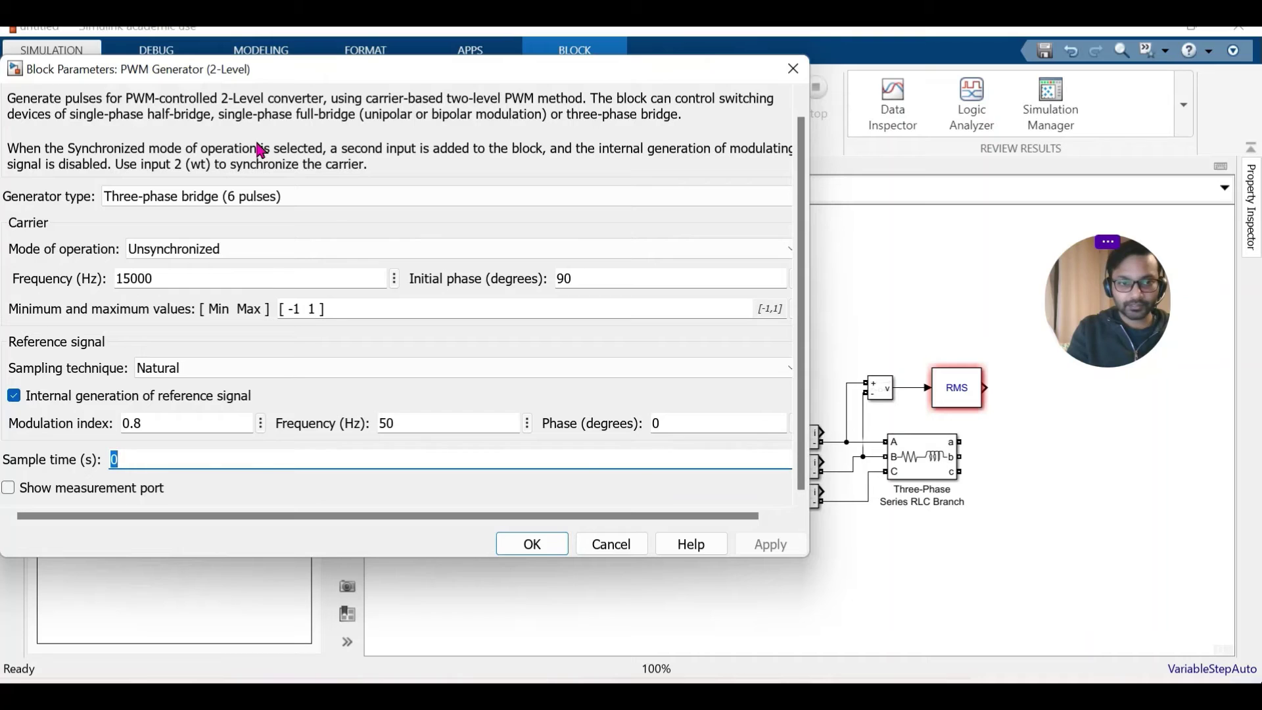
text(Ts)
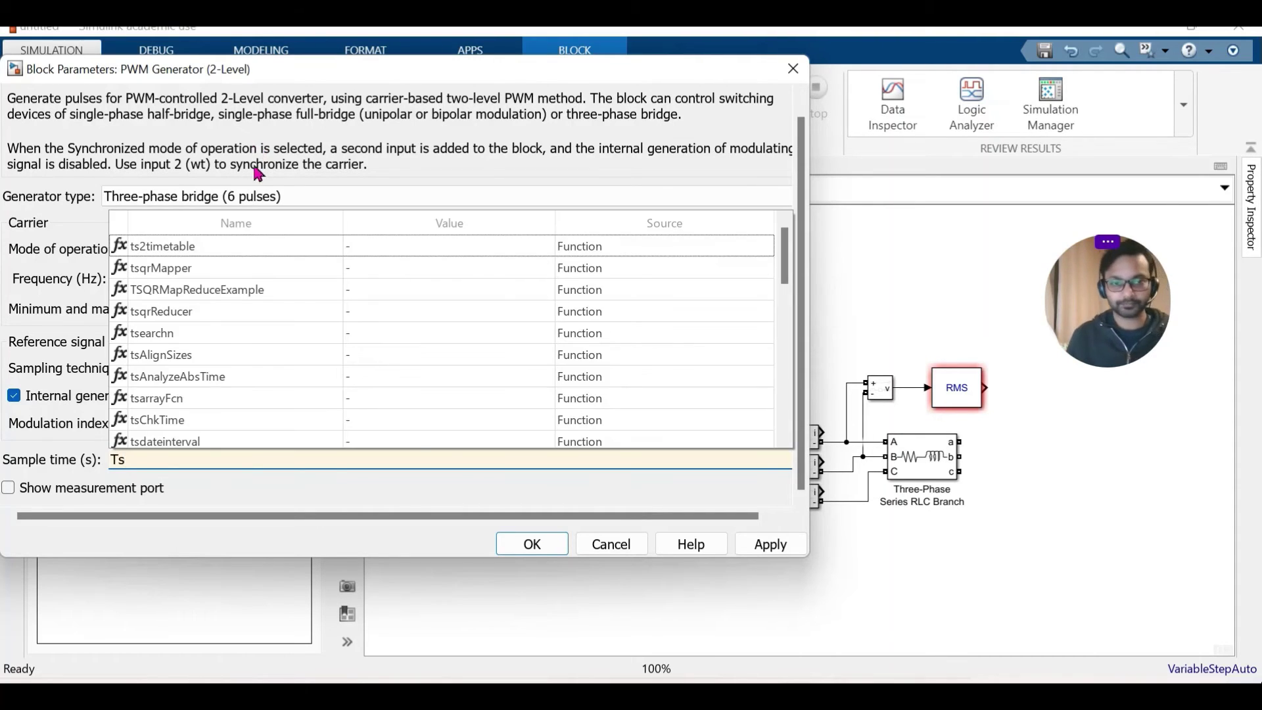
click(363, 500)
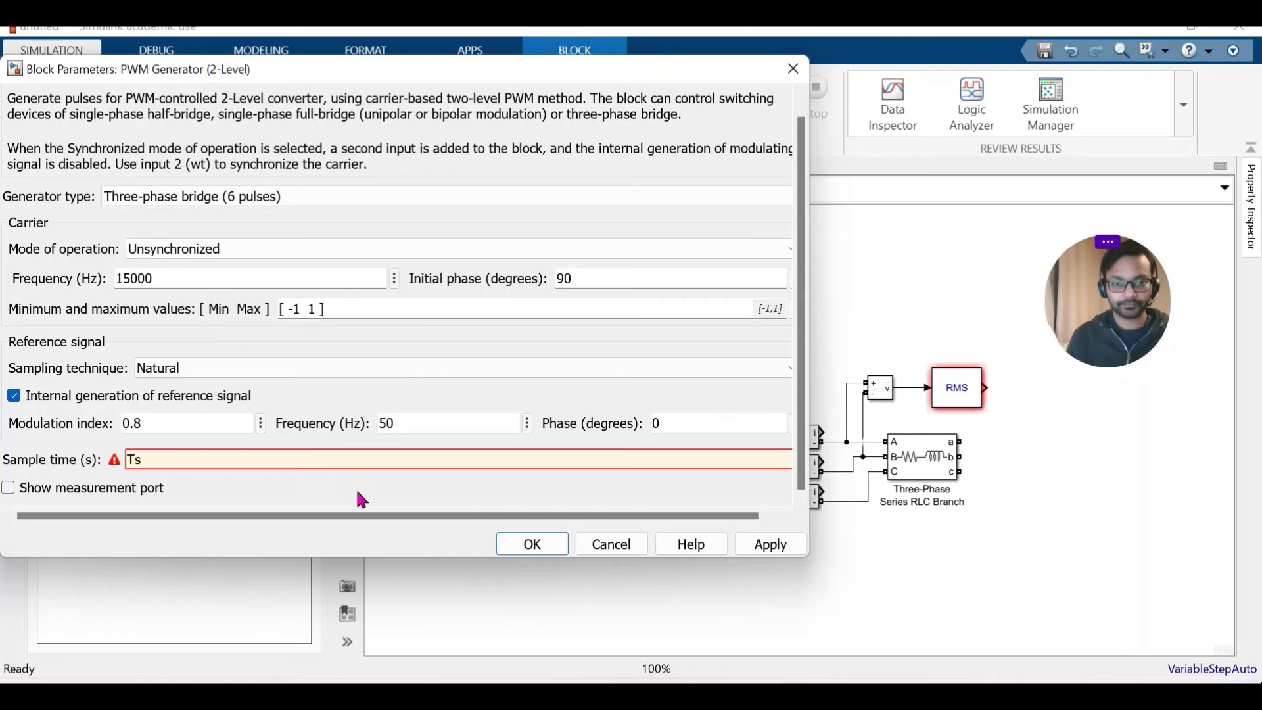
click(774, 548)
click(554, 549)
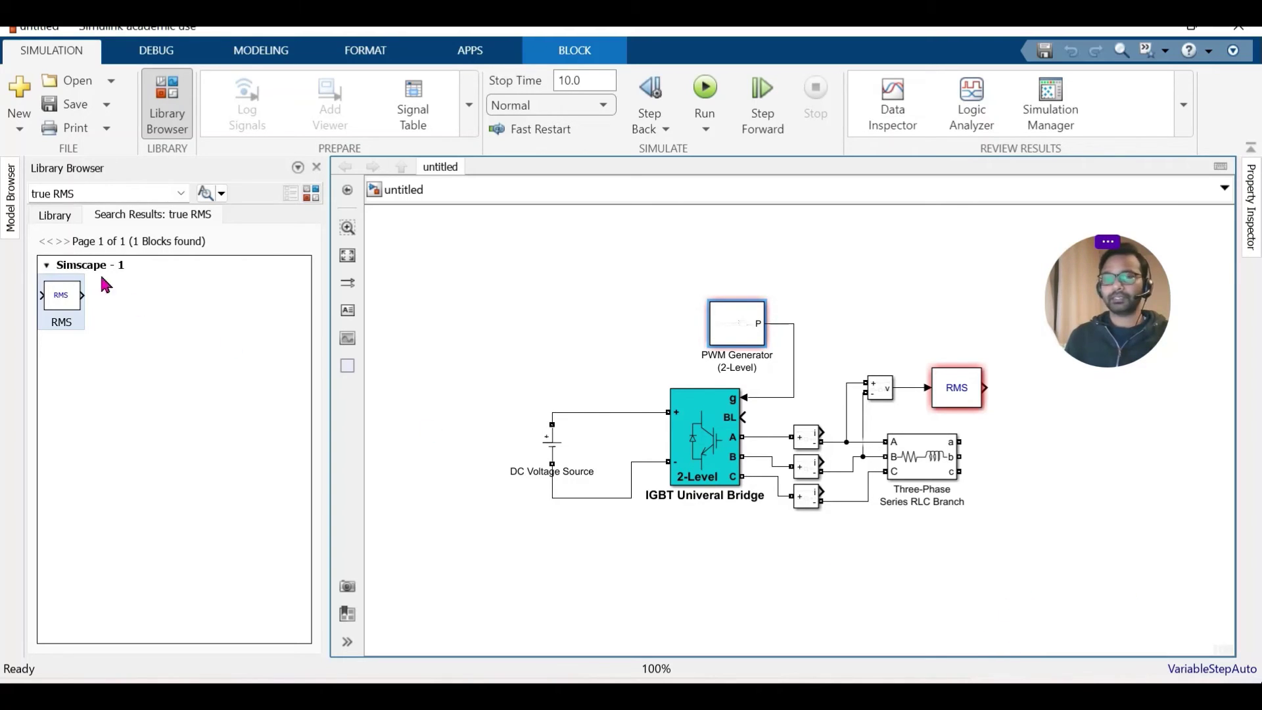
Place a Display block beside the RMS block
click(94, 189)
text(dis)
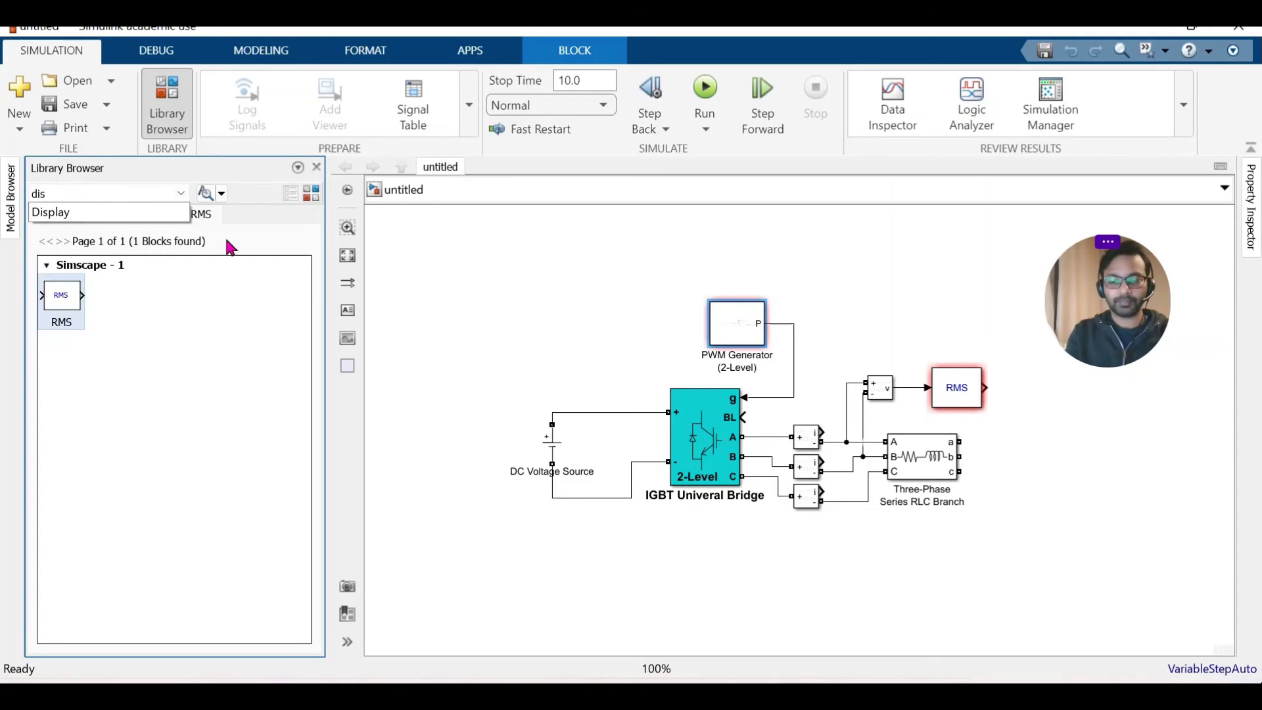
key(Down)
key(Return)
key(Return)
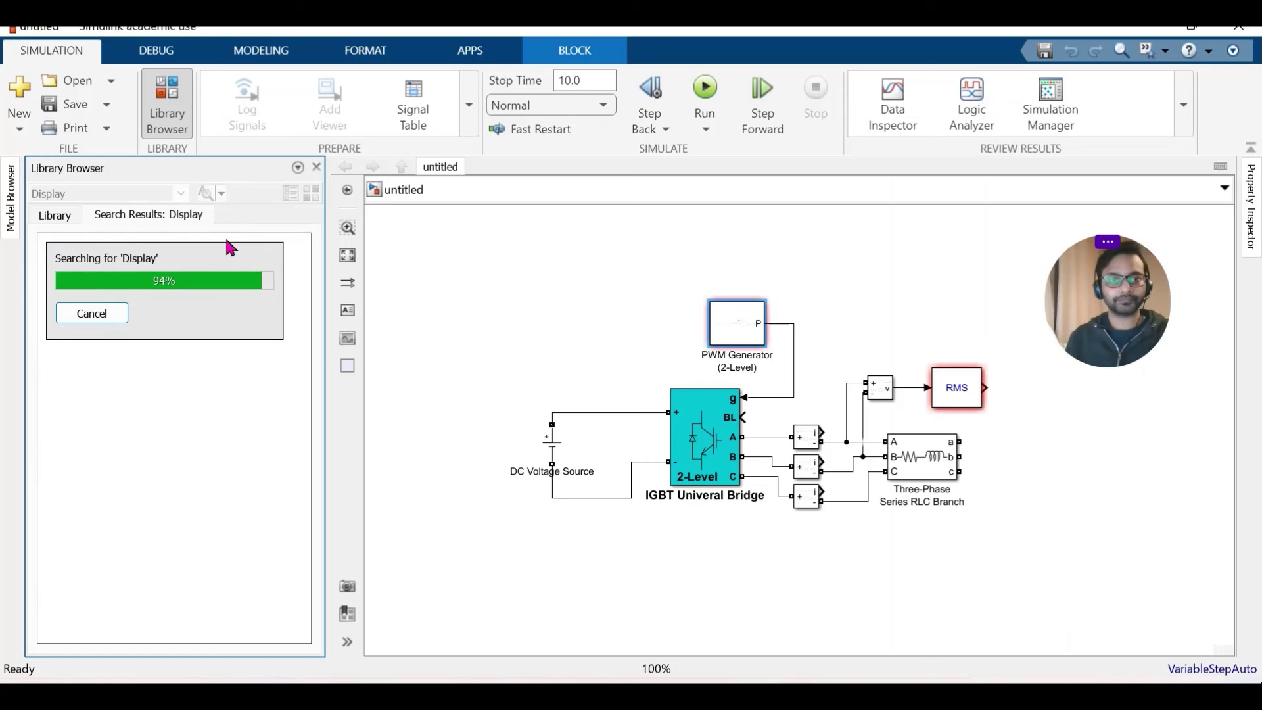
scroll(232, 398, down, 15)
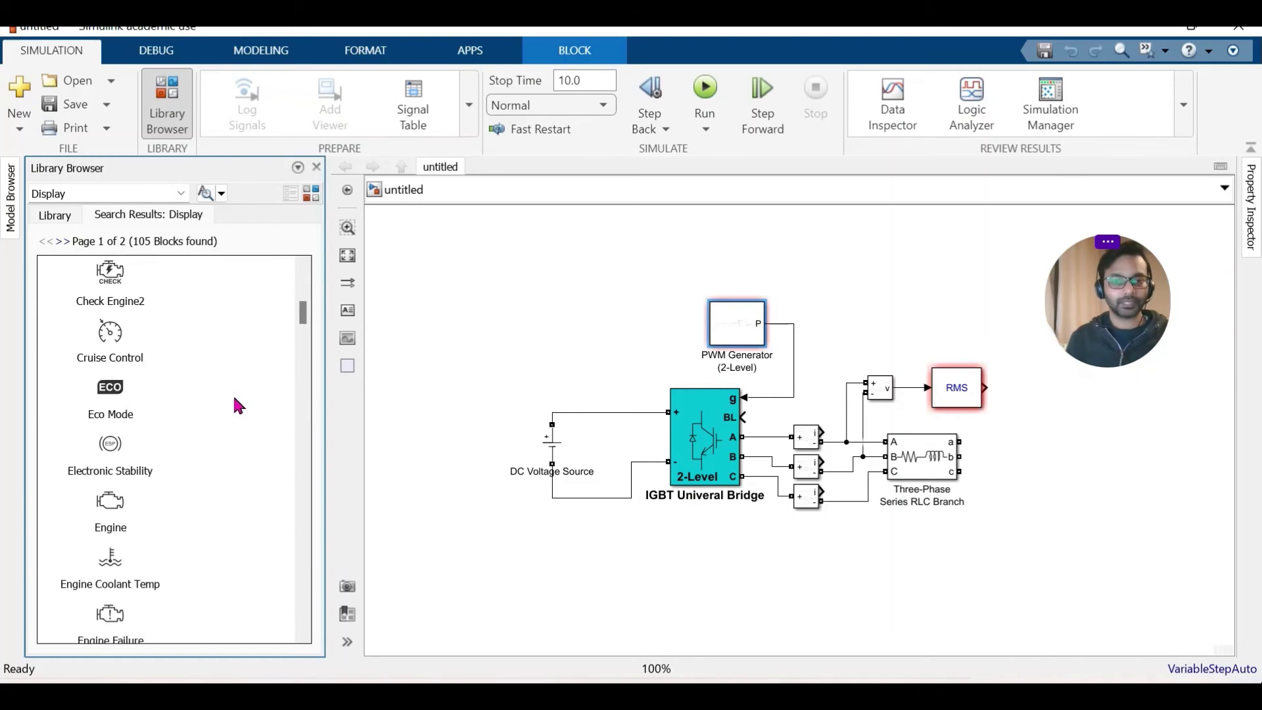
scroll(242, 413, down, 20)
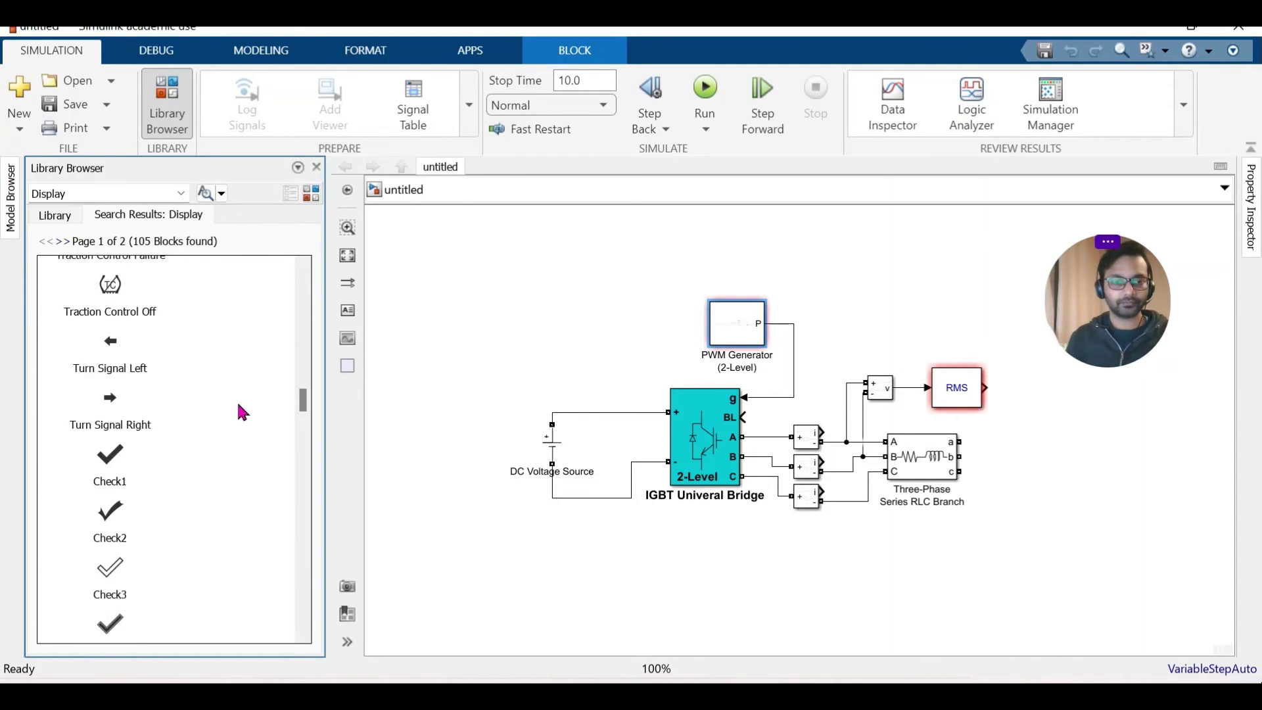
scroll(242, 412, down, 20)
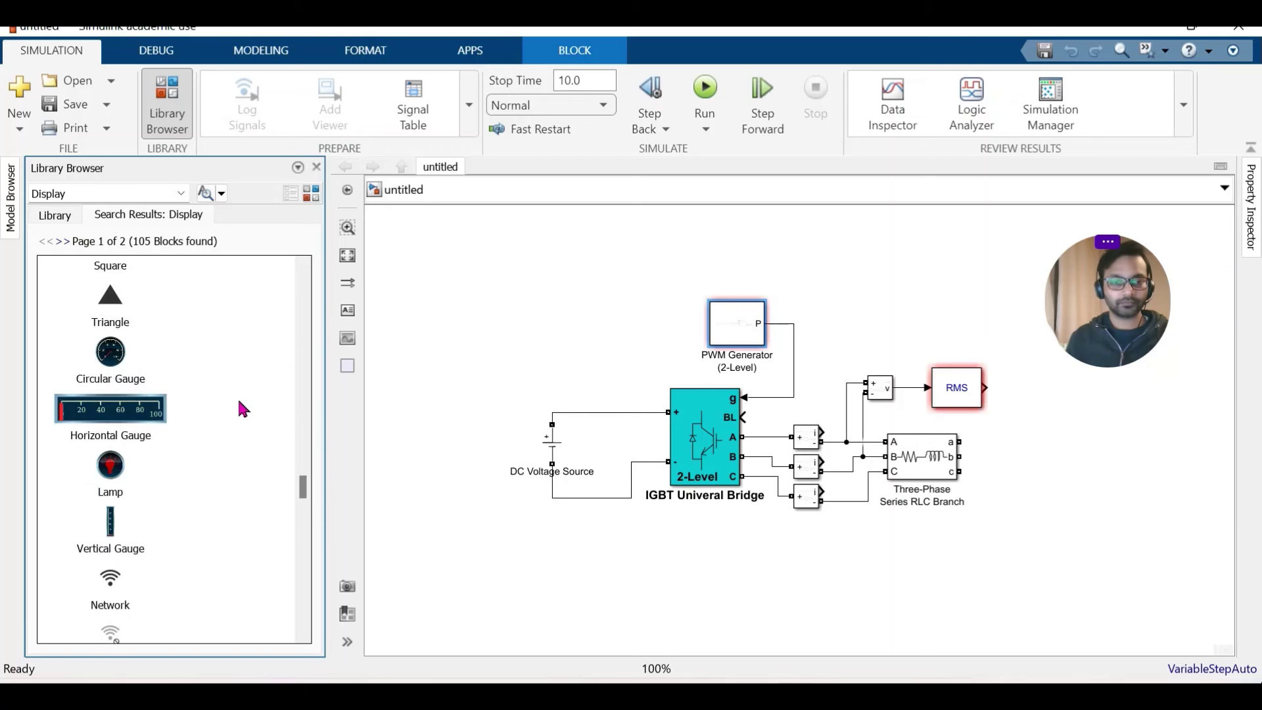
scroll(243, 407, down, 10)
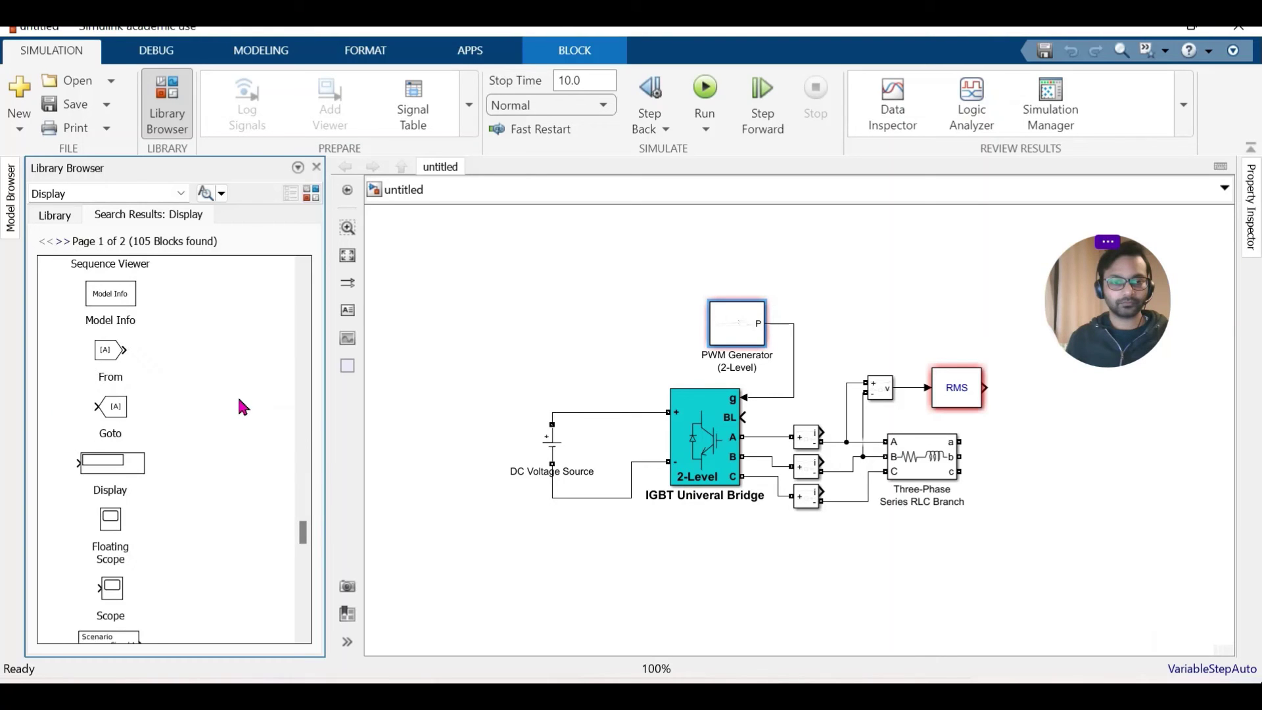
drag(136, 491, 1016, 388)
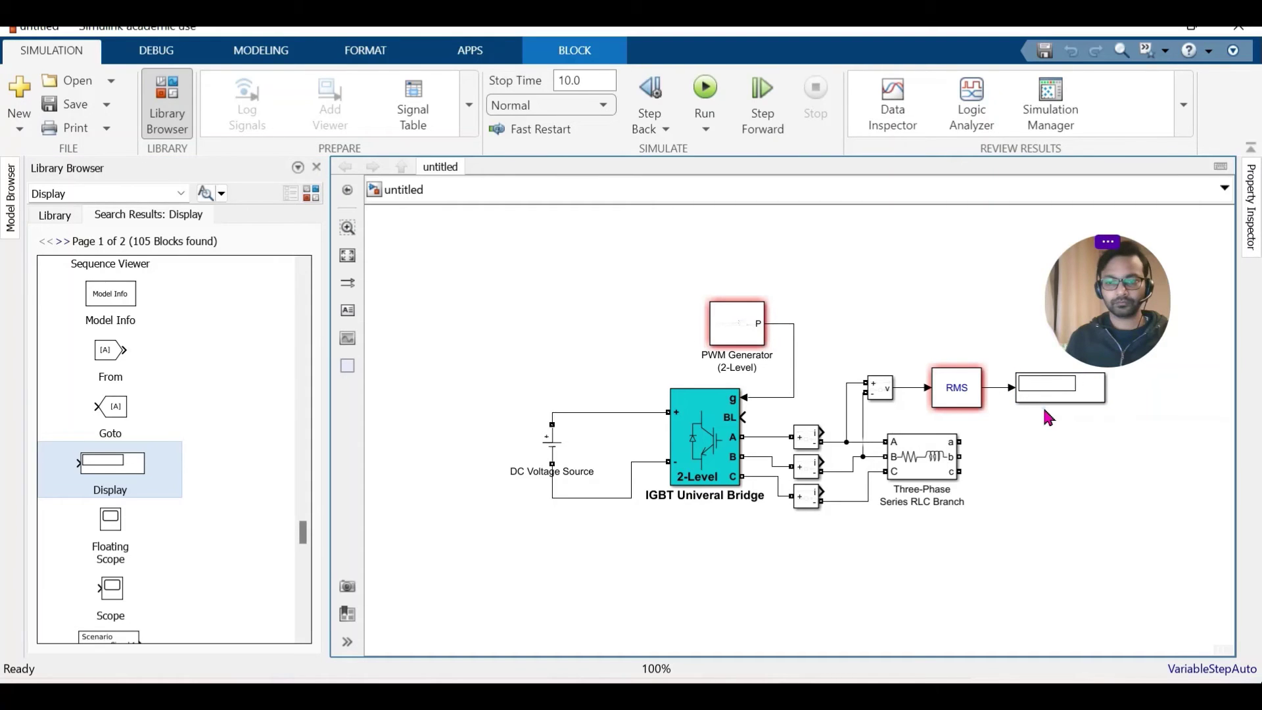
Rename the display block to 'Phase Voltage'
click(1045, 412)
key(BackSpace)
key(BackSpace)
key(BackSpace)
key(BackSpace)
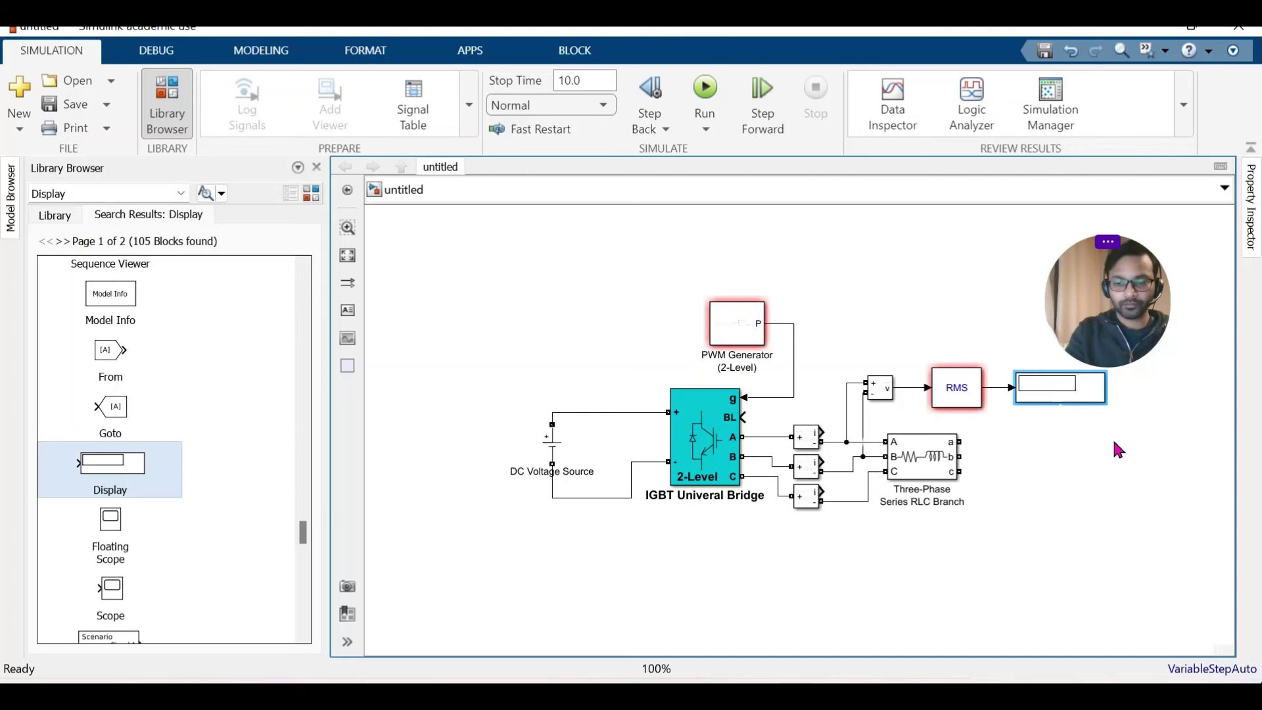
text(Phase )
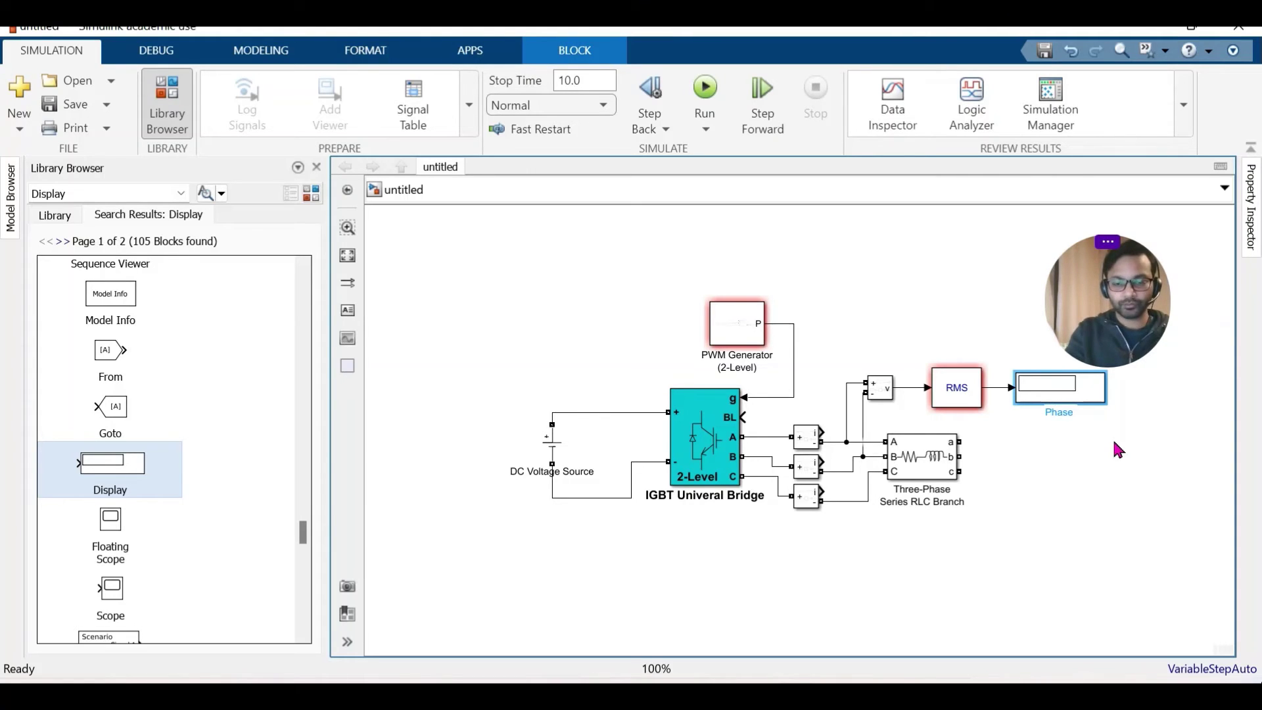
text(Voltage)
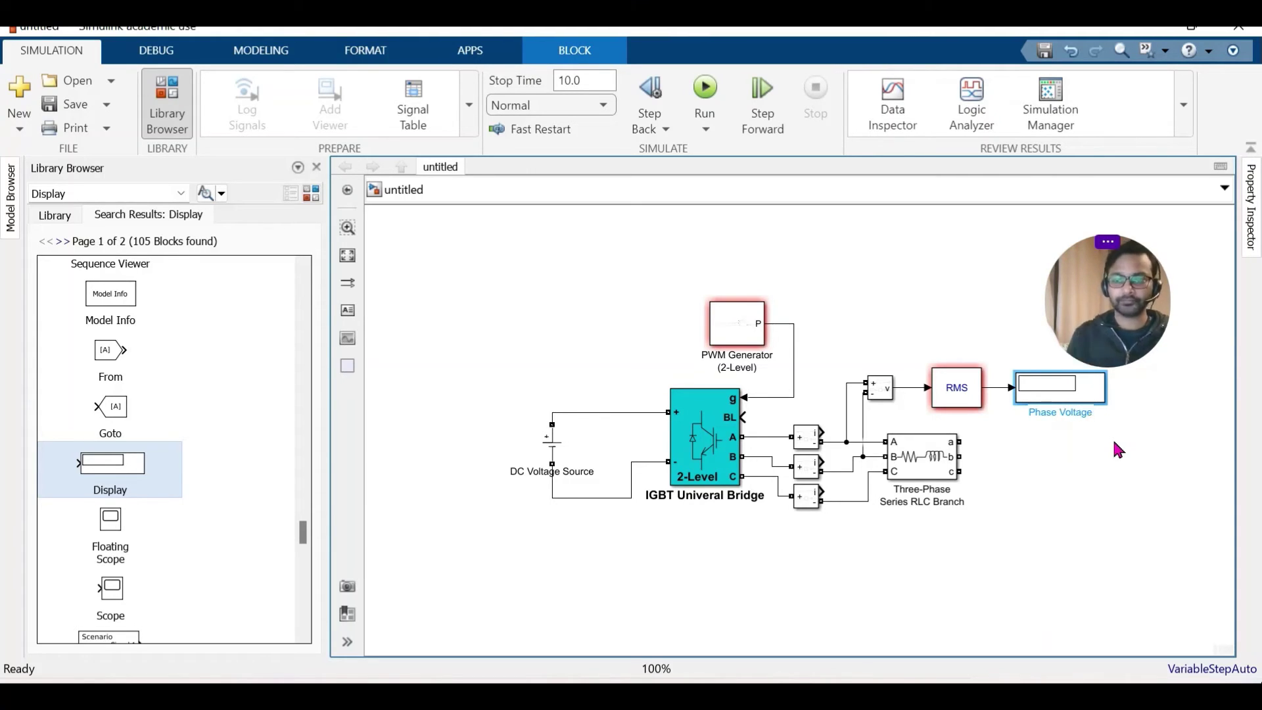
click(1092, 440)
click(1092, 440)
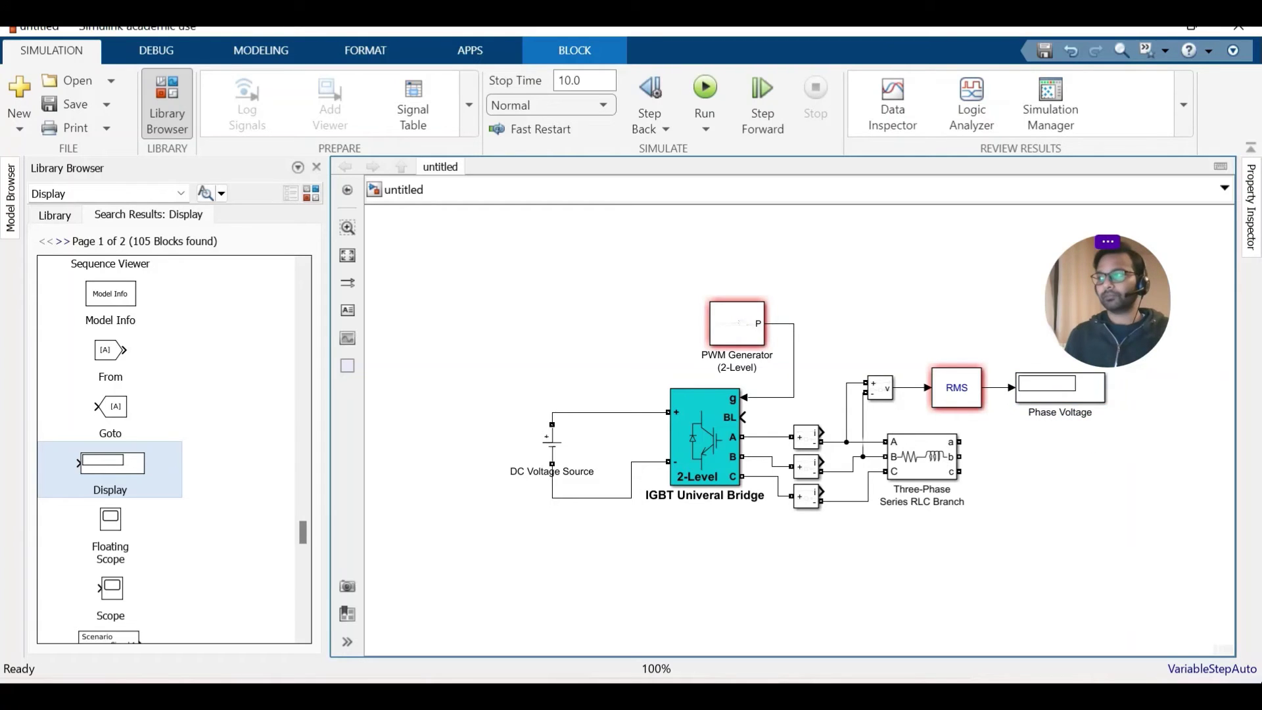
click(1055, 414)
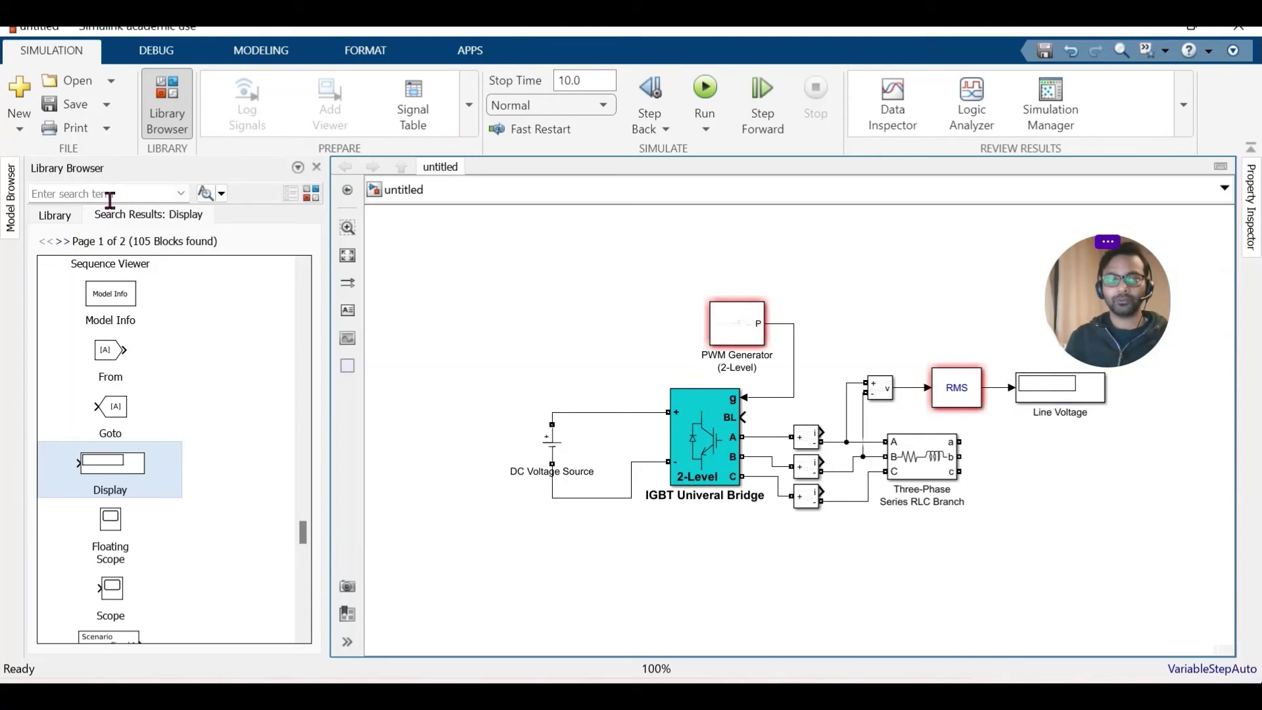
Commit the display name 'Line Voltage' and find the ground block in the library
click(108, 192)
text(gr)
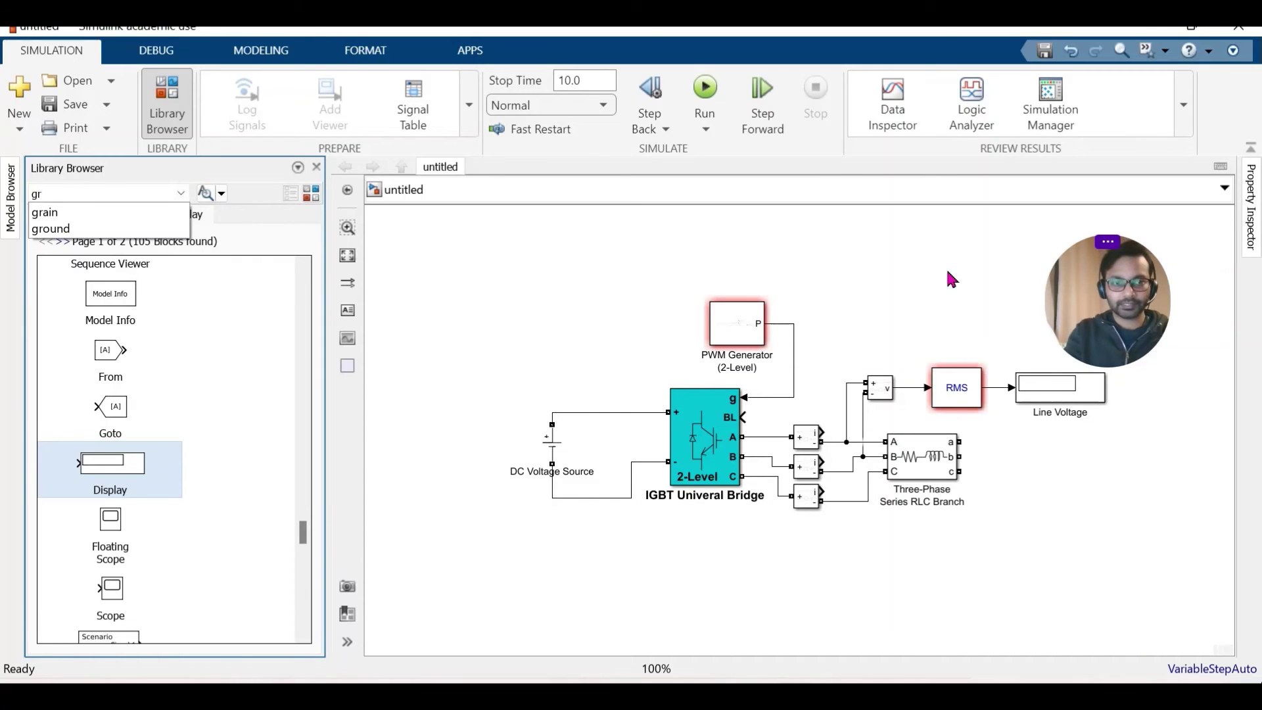
key(BackSpace)
text(round)
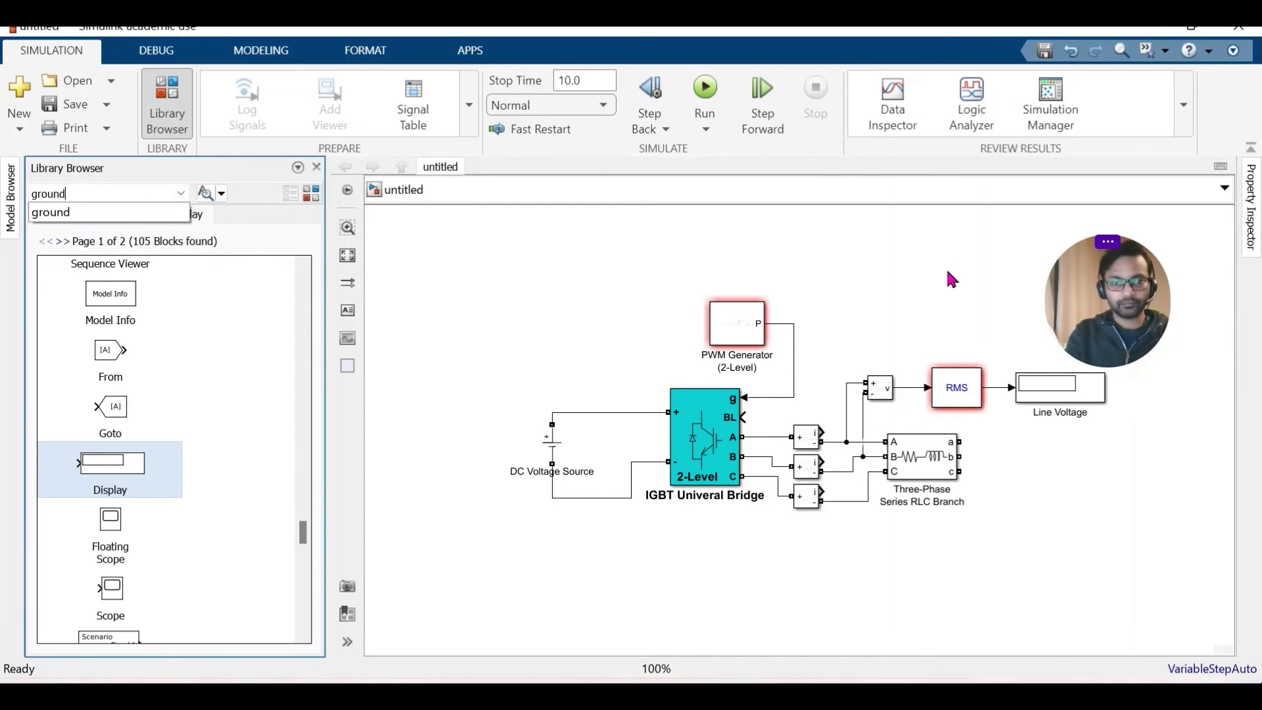
key(Return)
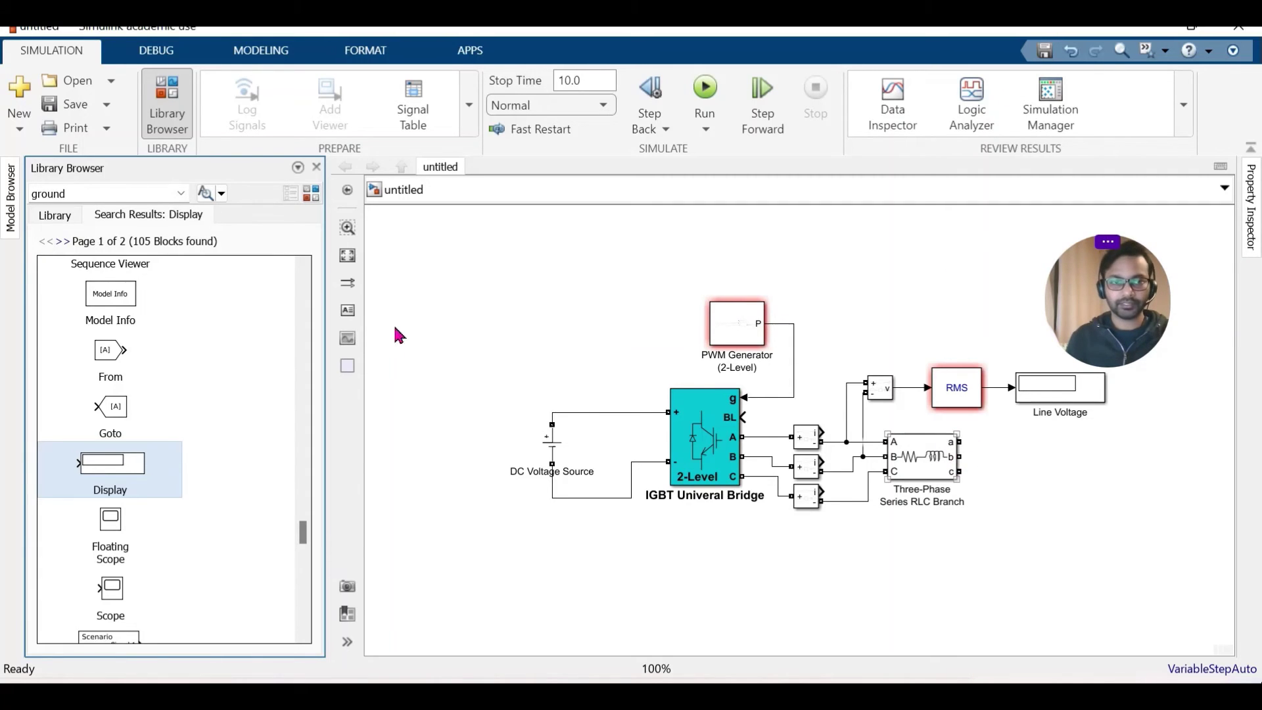
double_click(76, 196)
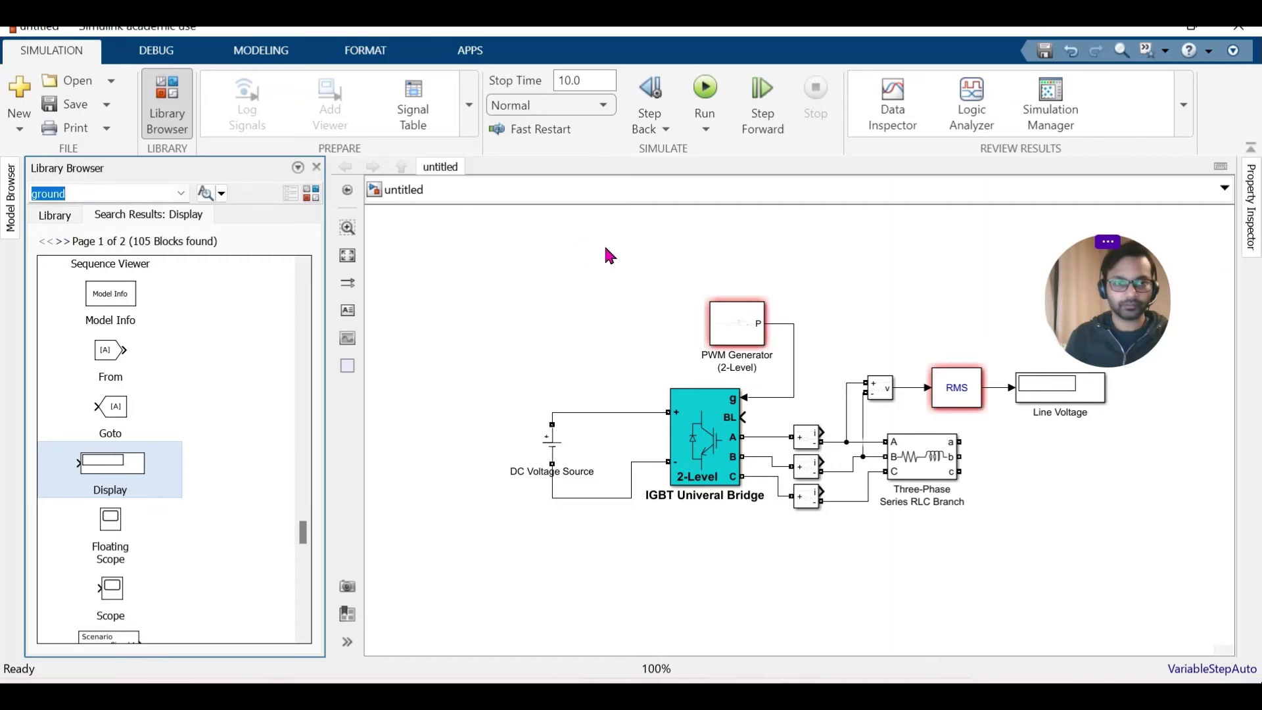
key(BackSpace)
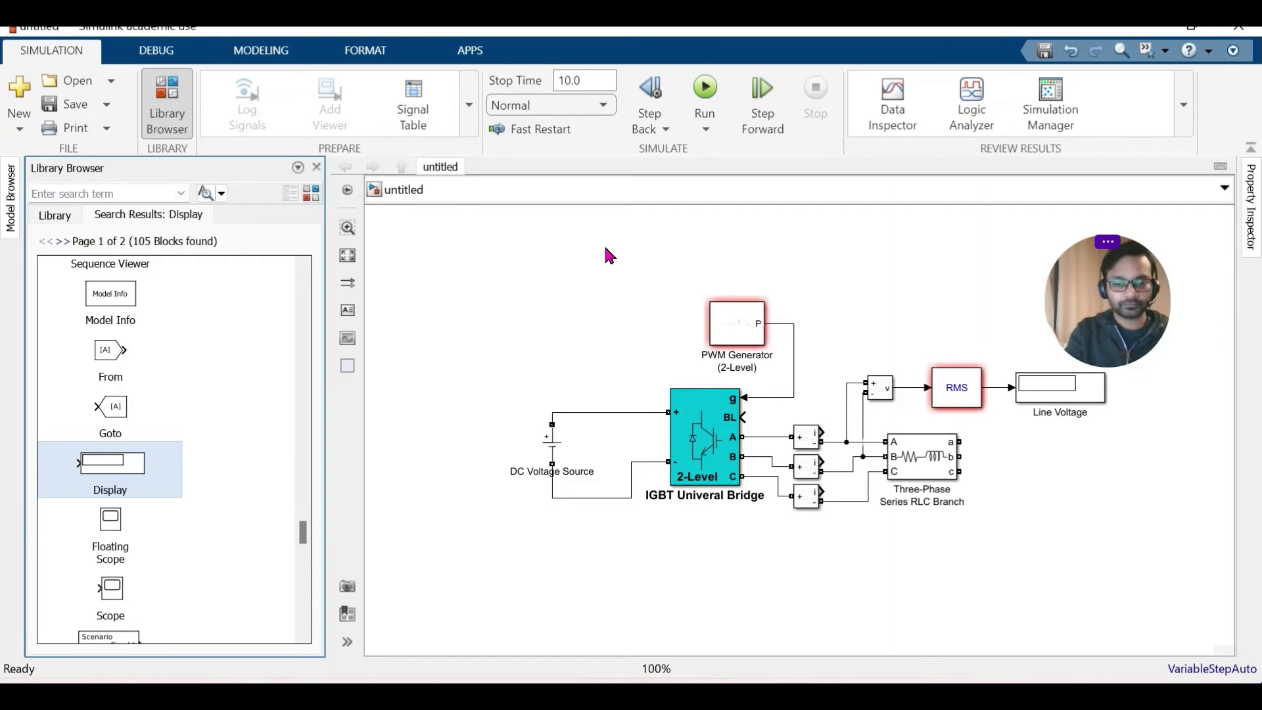
text(gro)
key(Down)
key(Return)
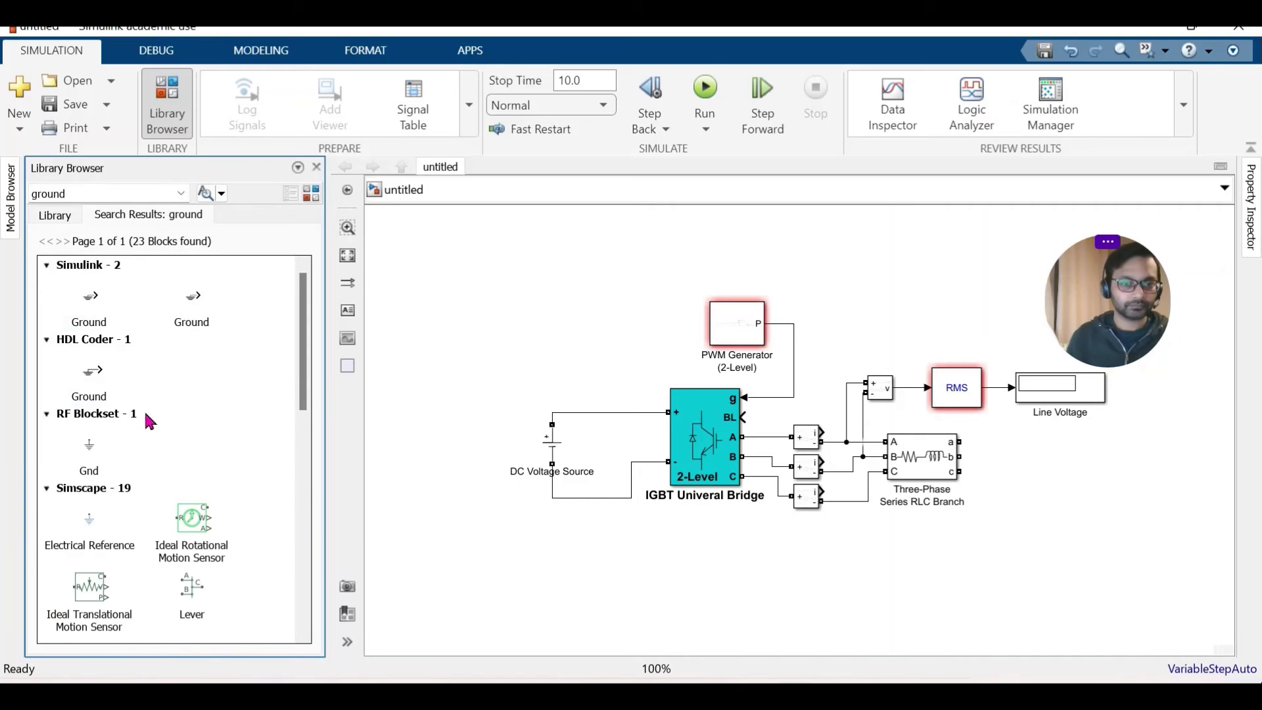
scroll(161, 414, down, 10)
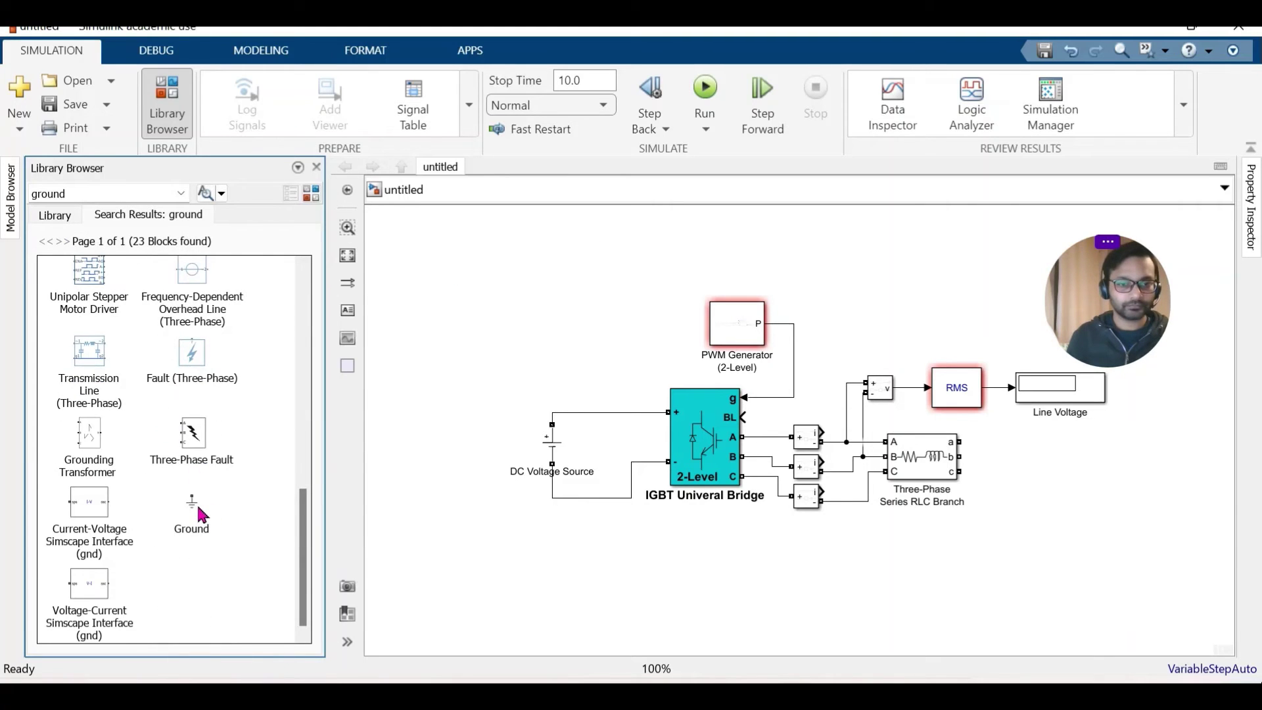
Place a Simscape Ground below the RLC branch and wire its b and c outputs to it
drag(199, 511, 852, 569)
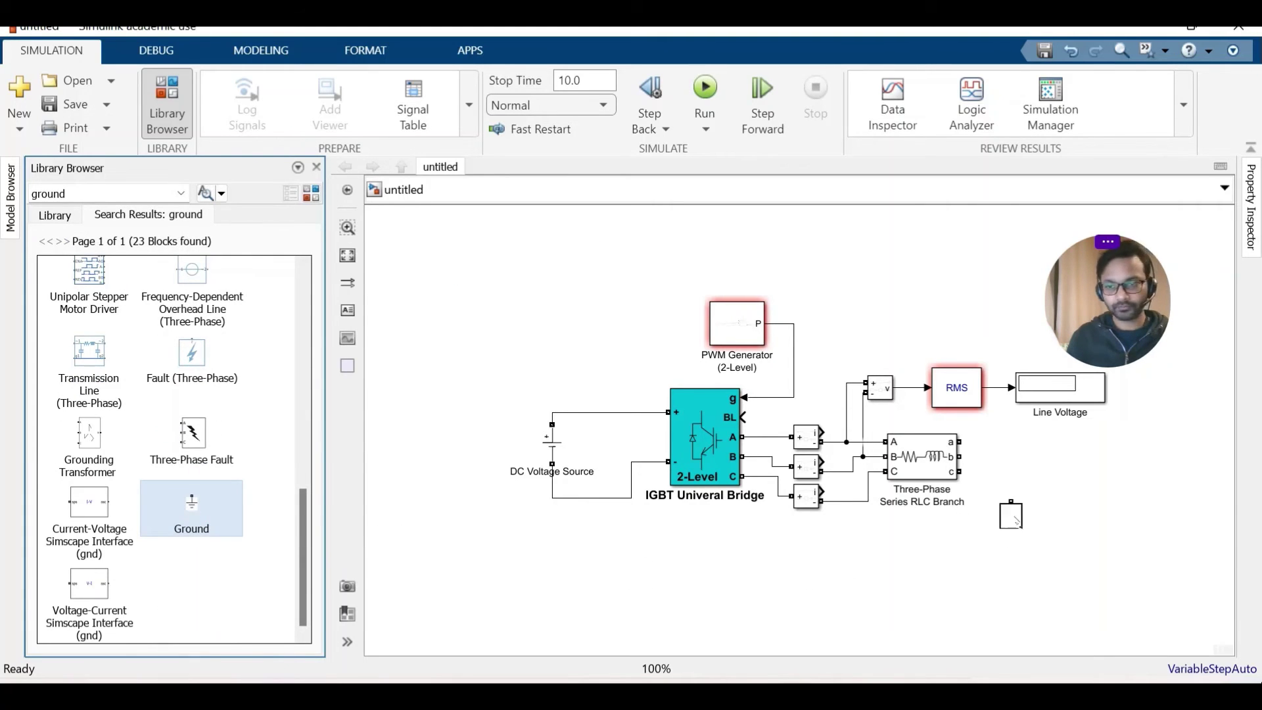
drag(1016, 522, 994, 520)
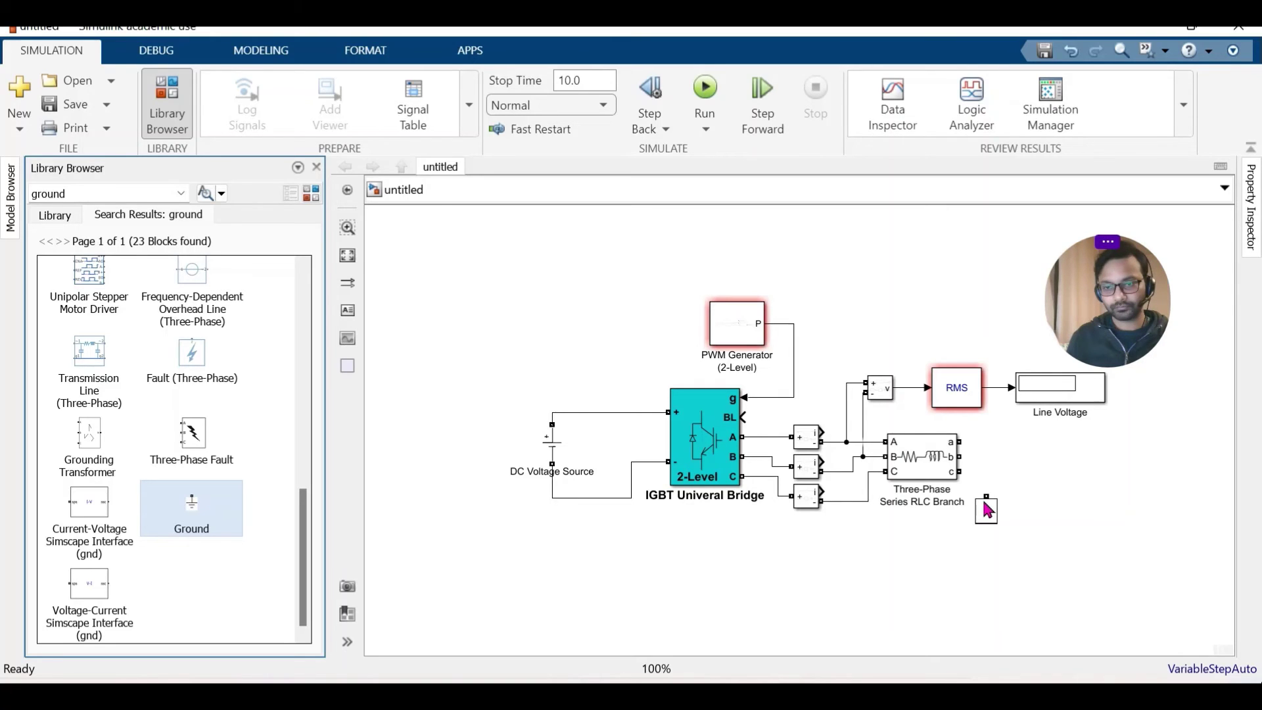
drag(988, 510, 988, 510)
mouse_move(986, 495)
mouse_down()
mouse_move(961, 457)
mouse_move(986, 471)
mouse_up()
click(1093, 507)
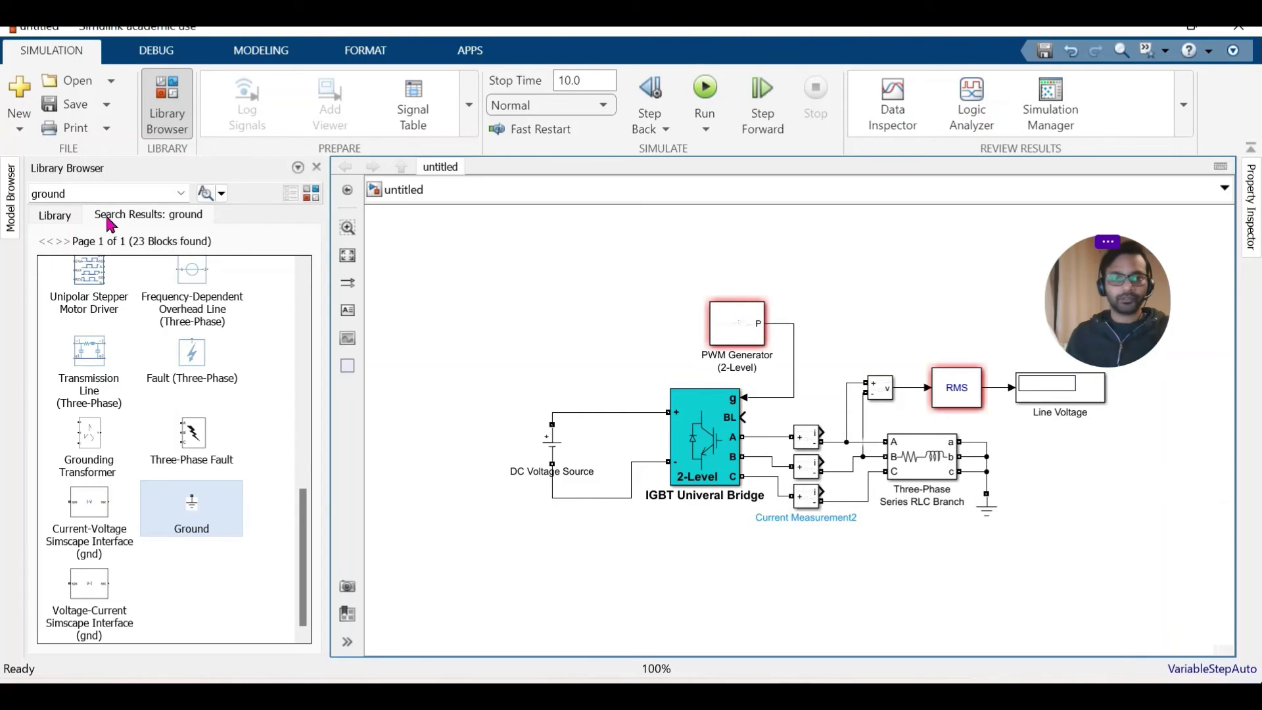
double_click(104, 194)
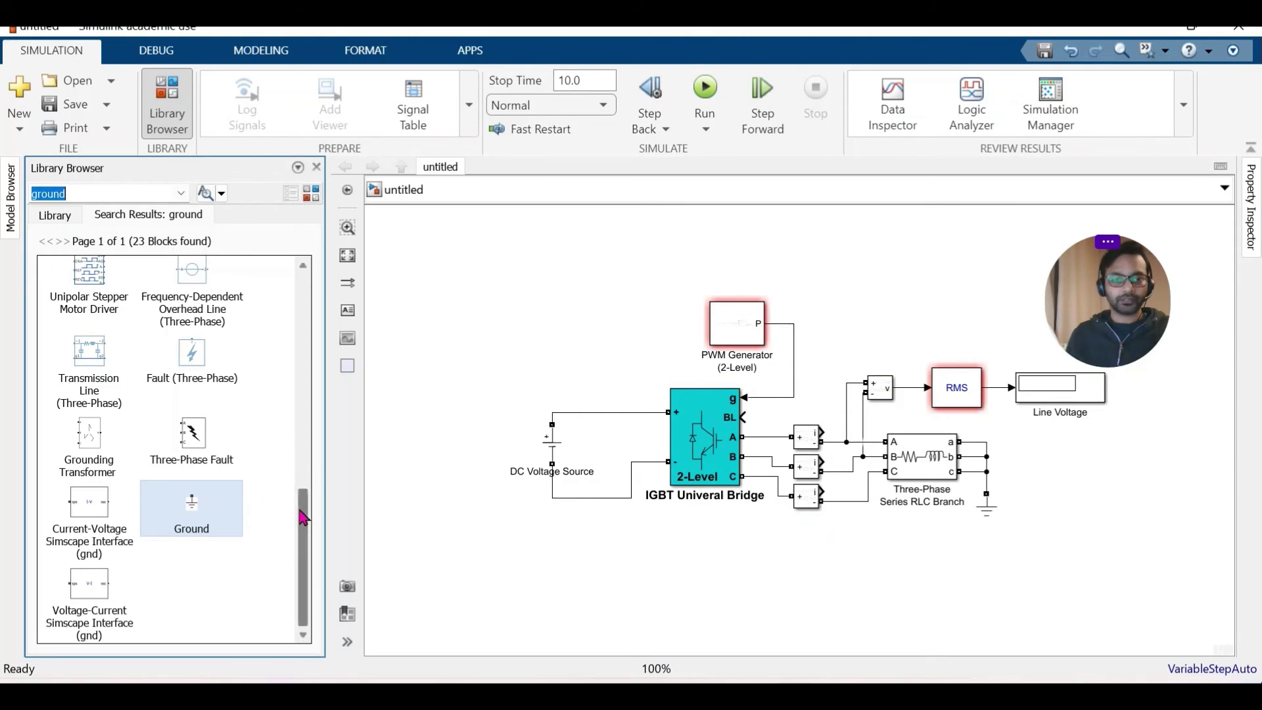
Add a Mux block above the circuit and set it to 3 inputs
click(303, 559)
double_click(83, 191)
text(MUX)
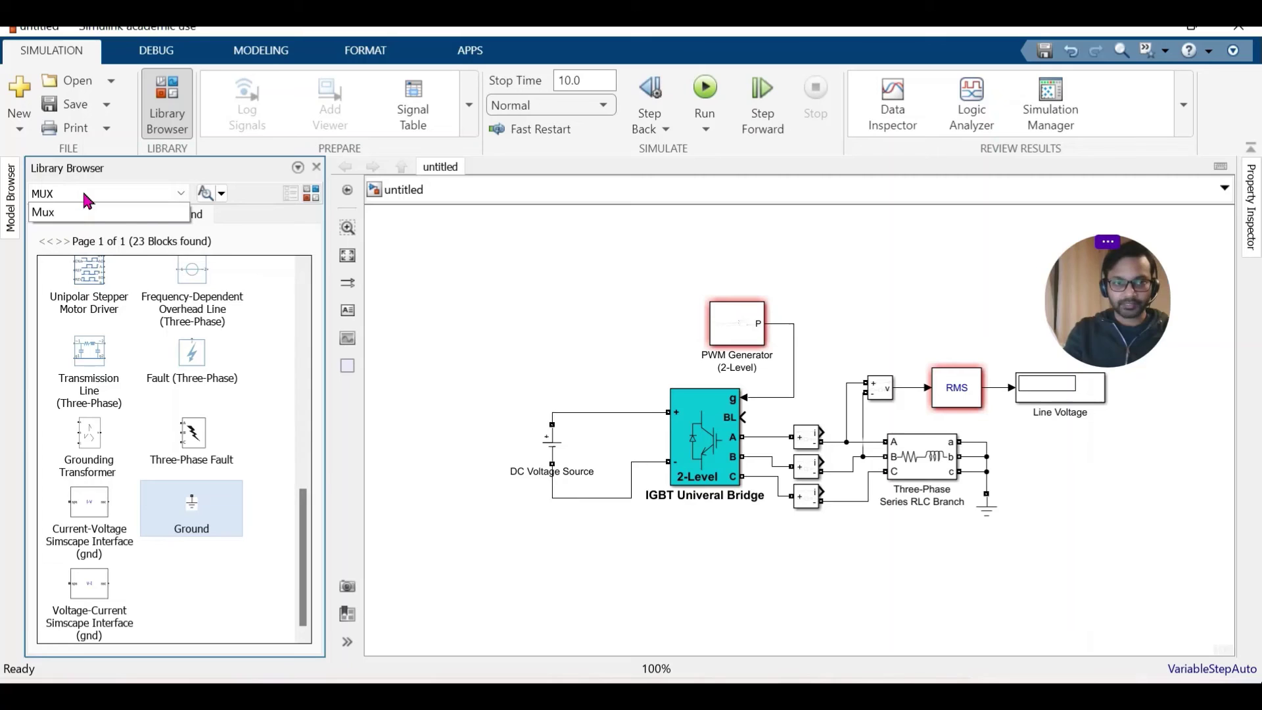
key(Return)
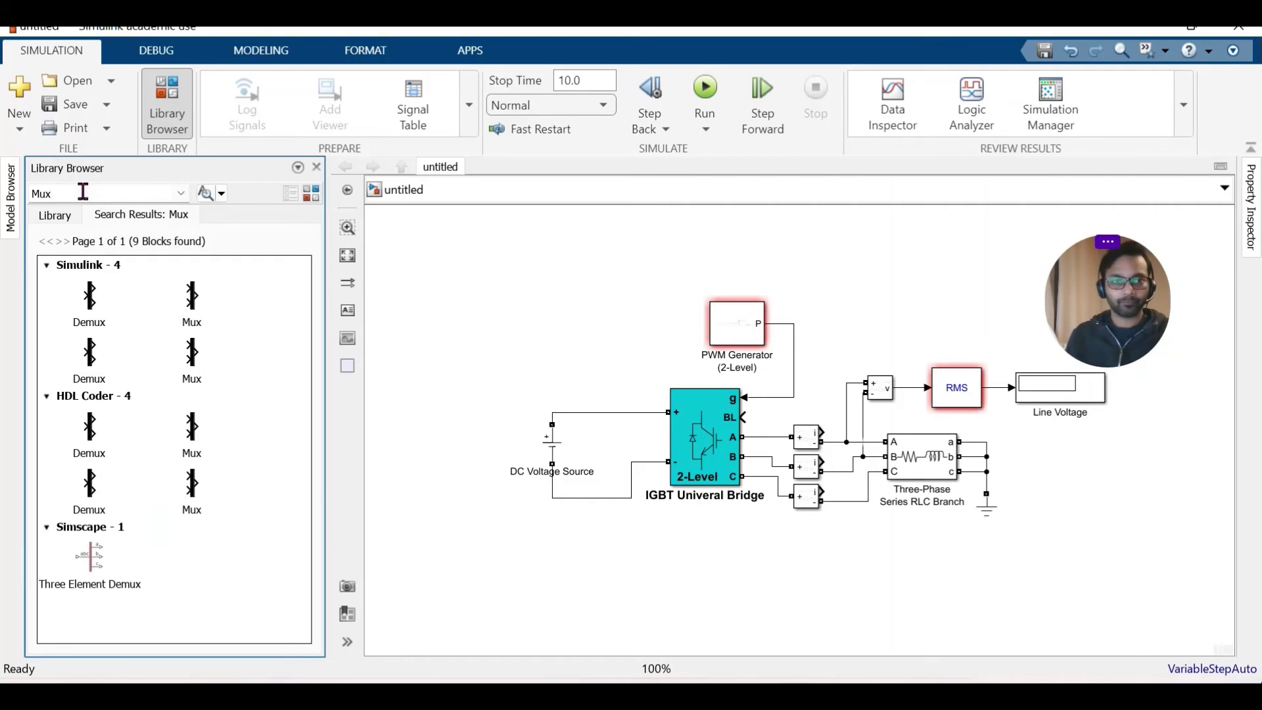
click(192, 304)
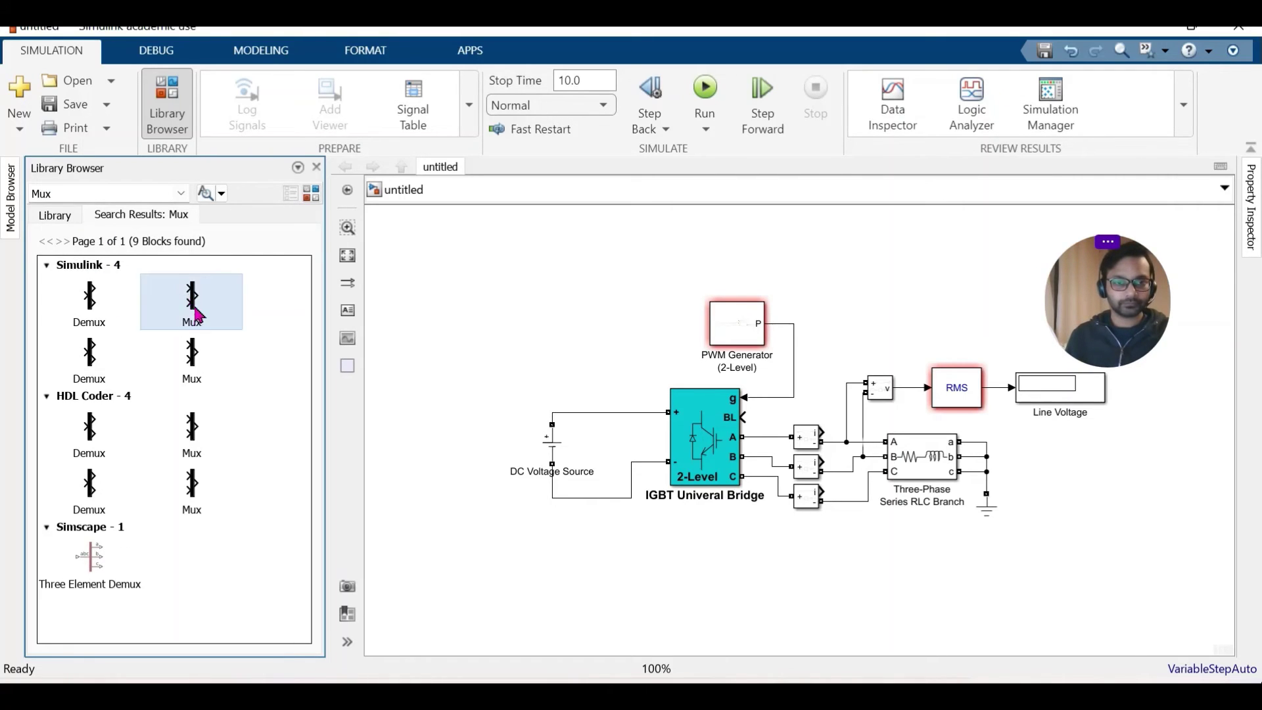
drag(250, 303, 903, 292)
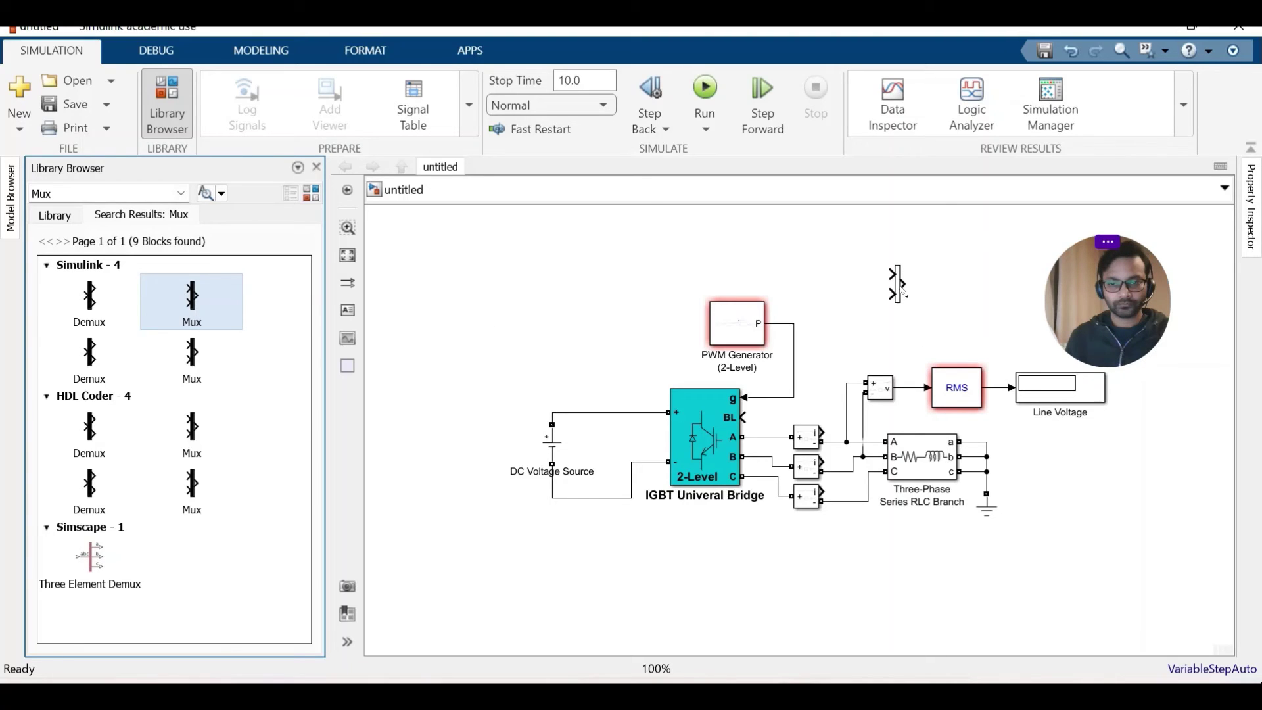
double_click(899, 288)
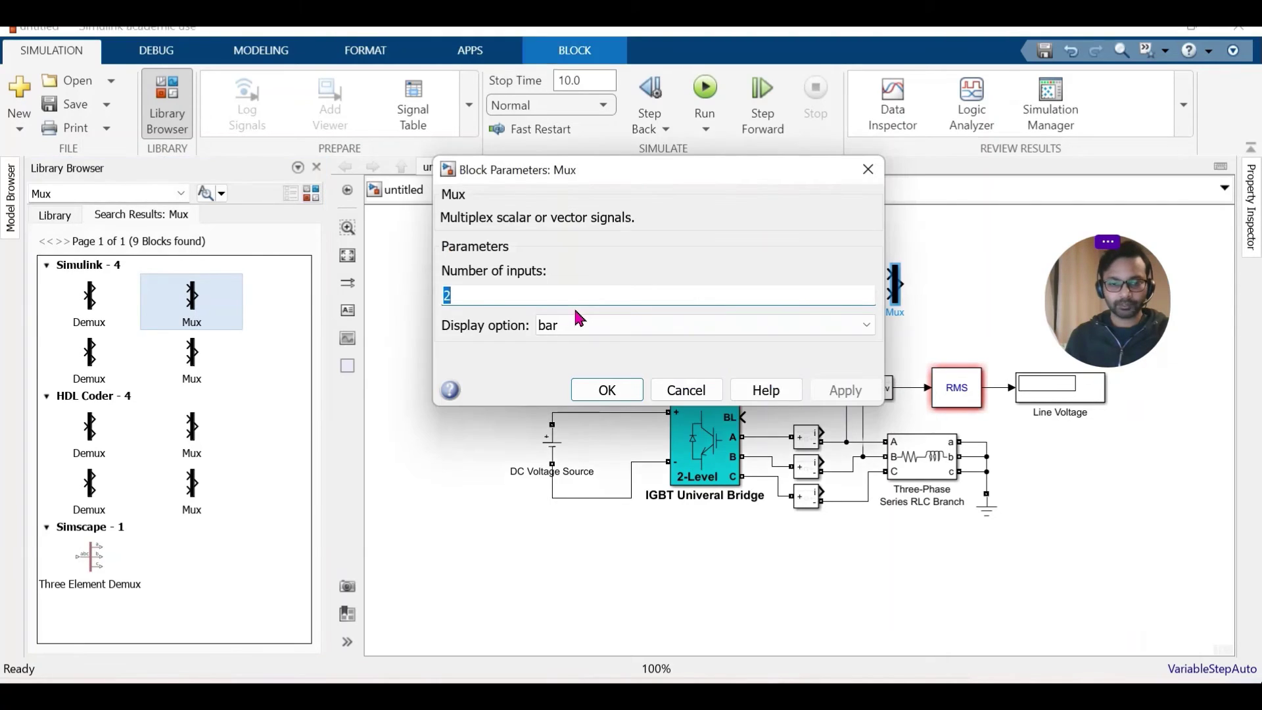
text(3)
click(842, 391)
click(635, 392)
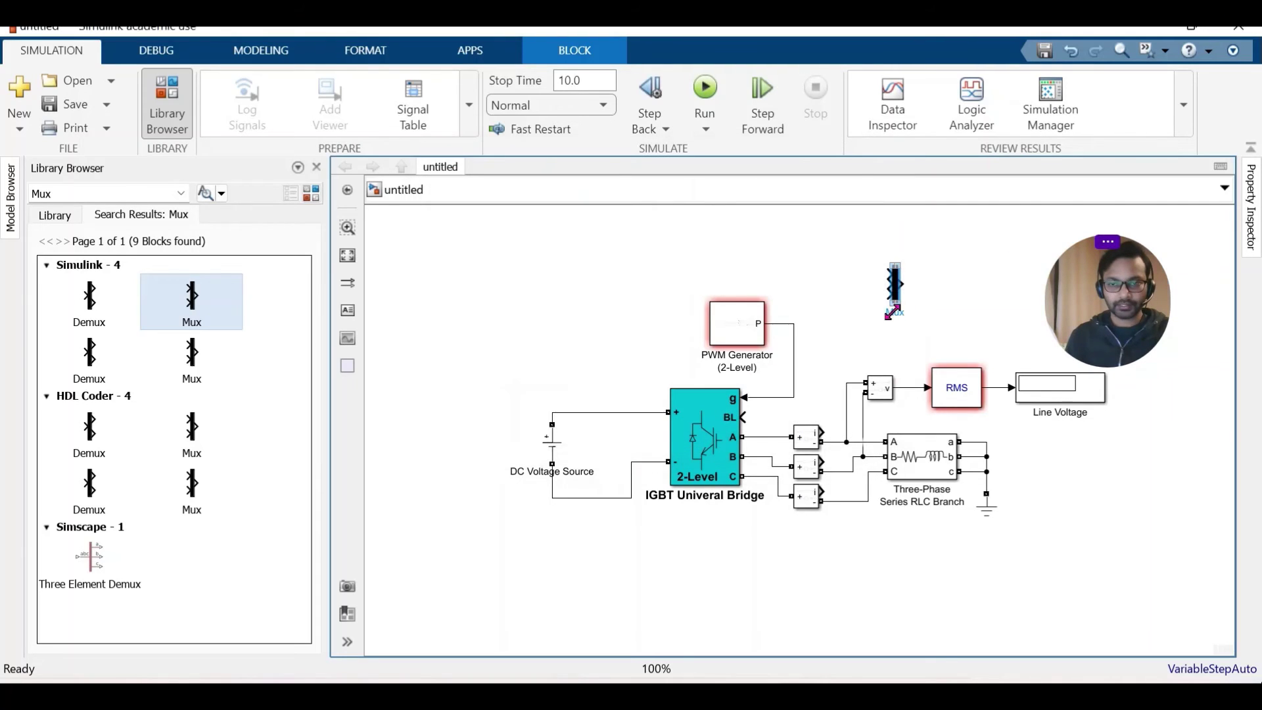
Wire the three Current Measurement outputs into the Mux inputs
click(822, 430)
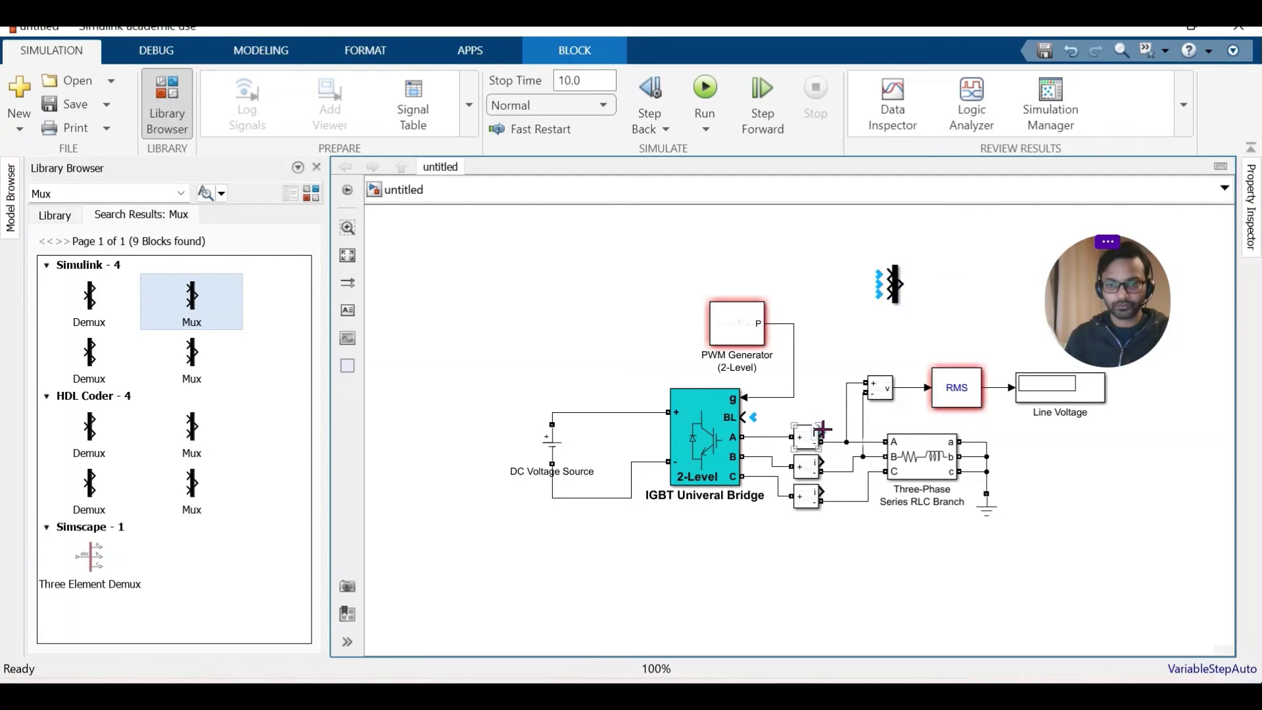
click(883, 270)
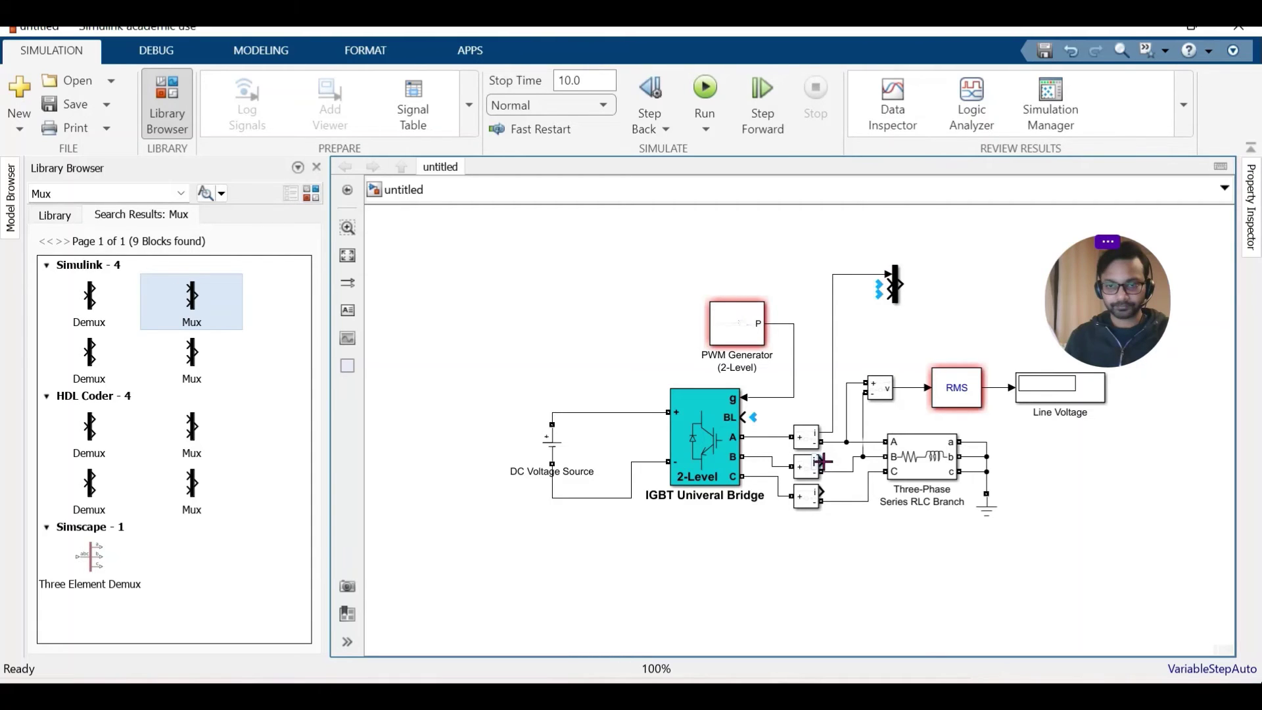
drag(822, 462, 881, 284)
drag(821, 492, 881, 294)
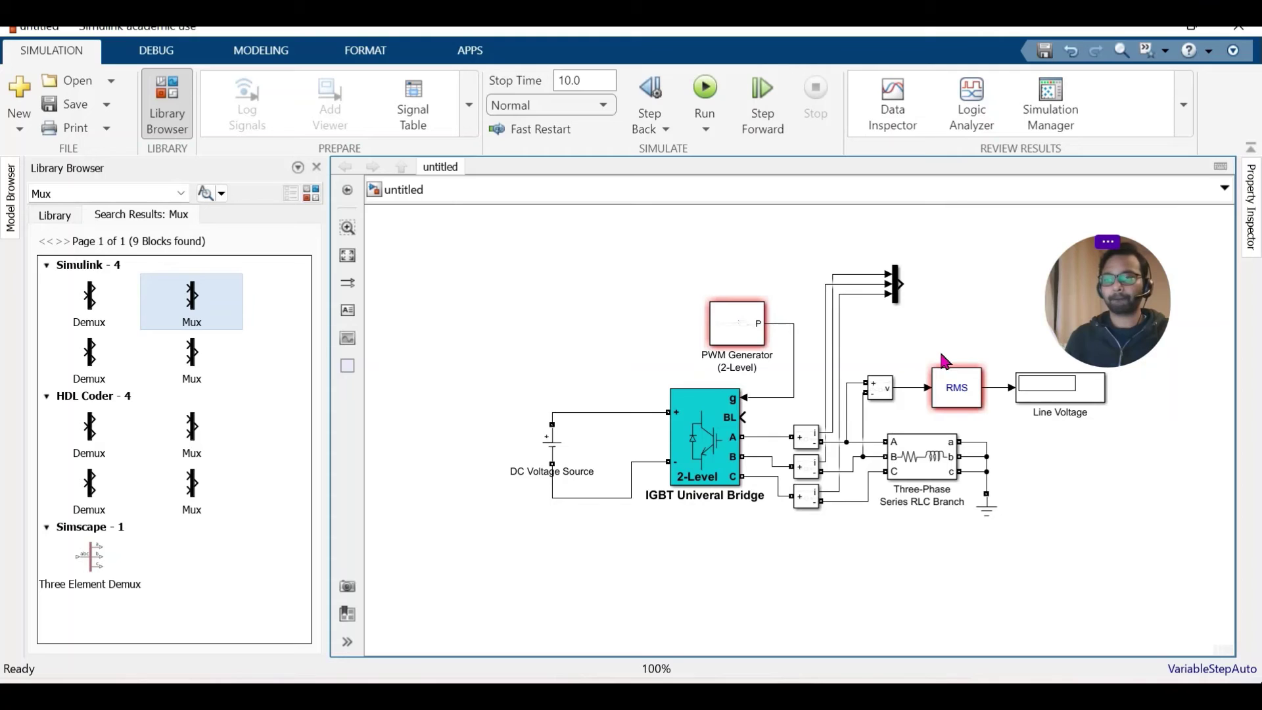
Place a Scope block directly to the right of the Mux
click(85, 189)
text(Scope)
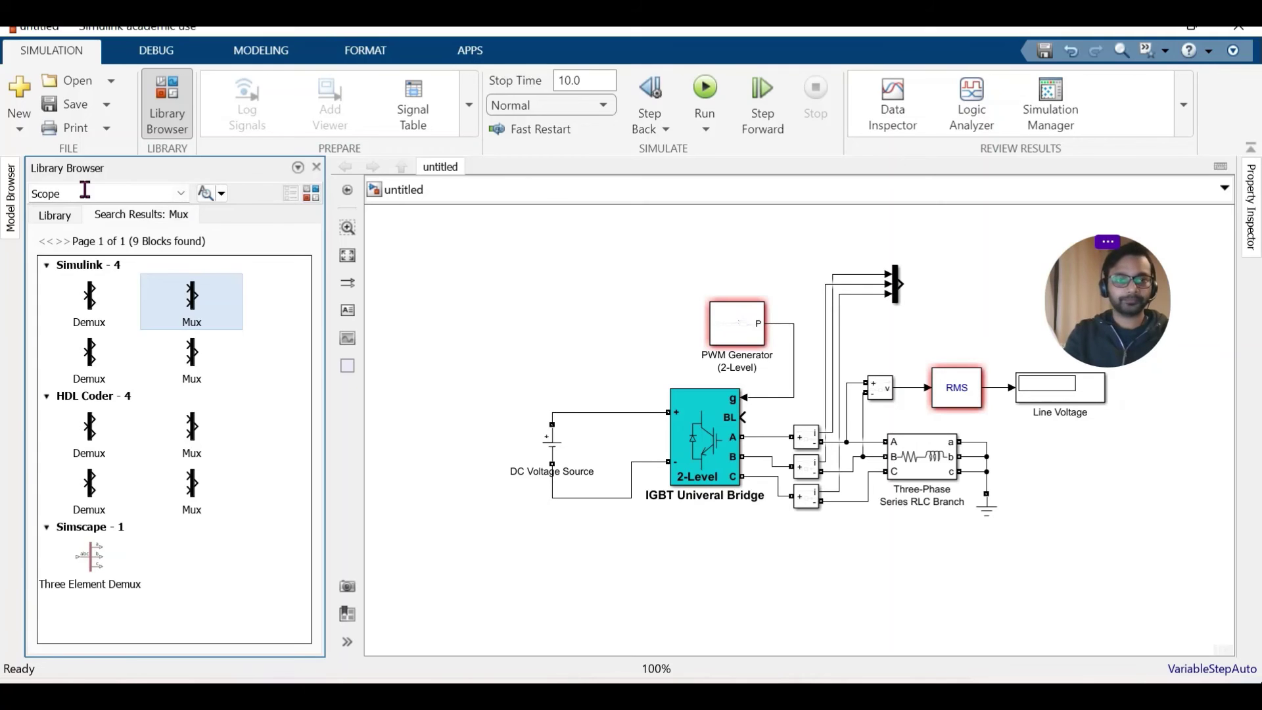
key(Return)
drag(73, 289, 947, 292)
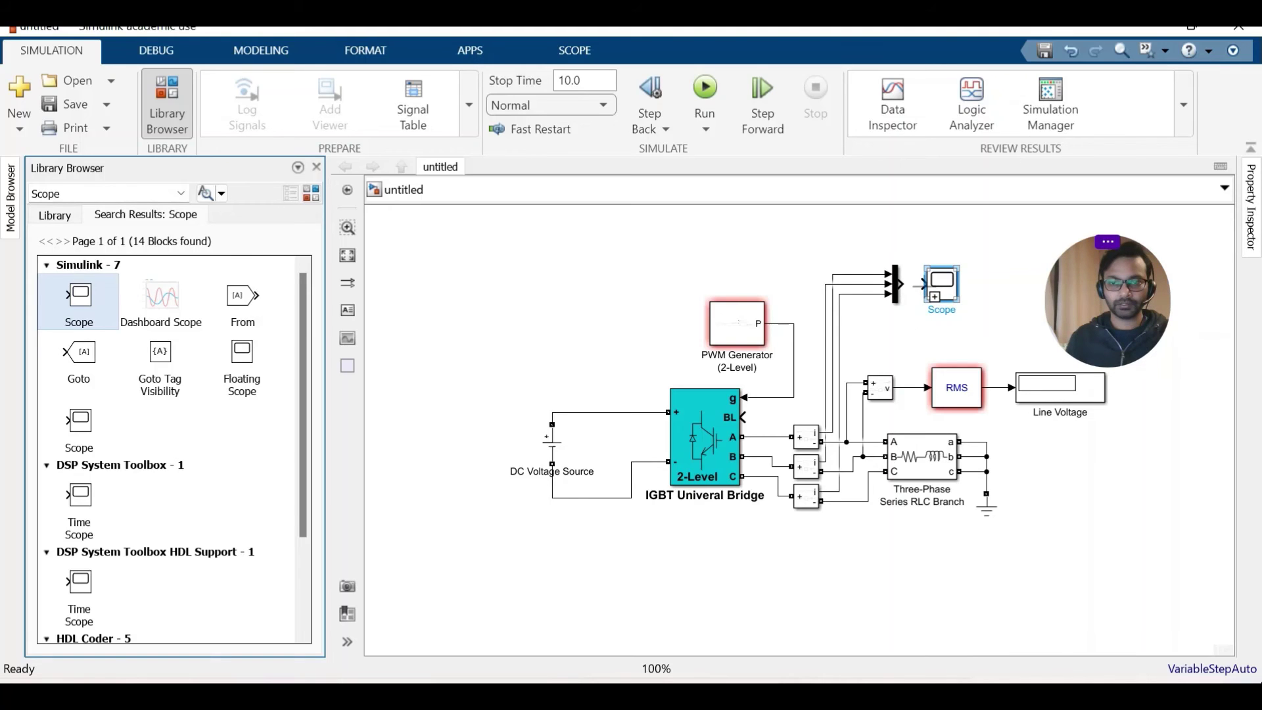
scroll(827, 325, up, 2)
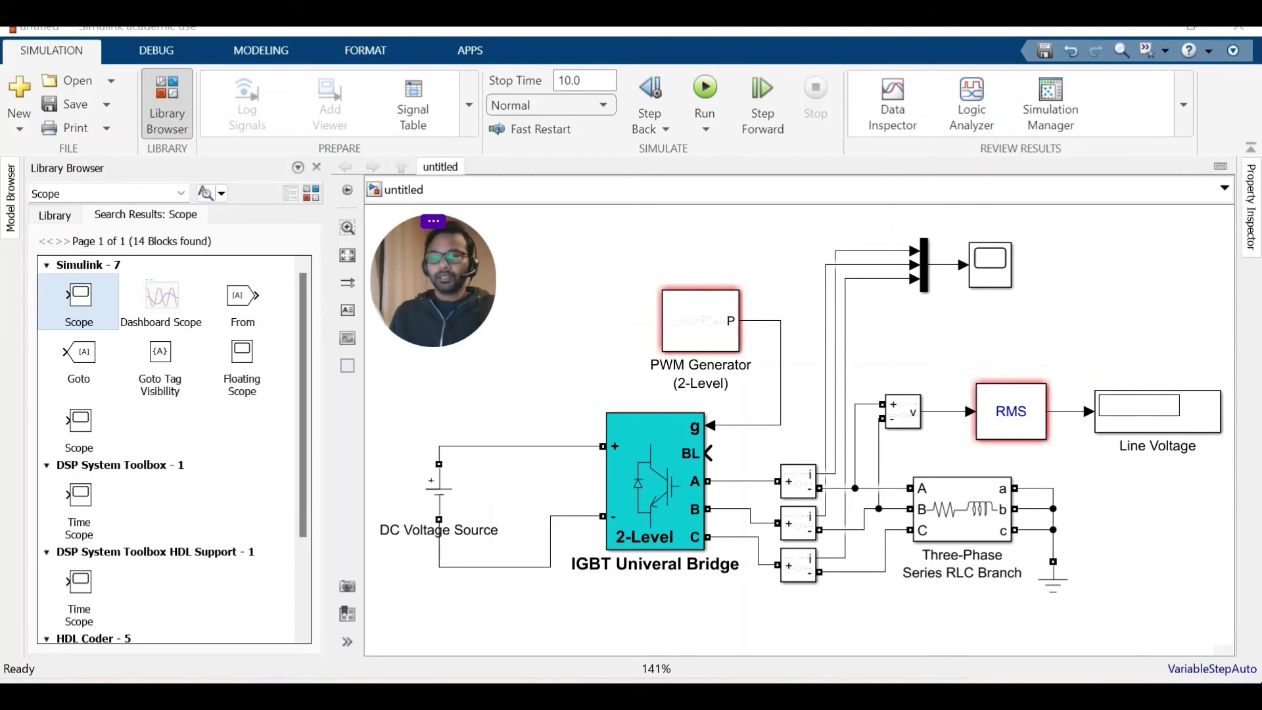
Place a Simscape THD block at the model's upper right and fit the diagram to view
click(66, 197)
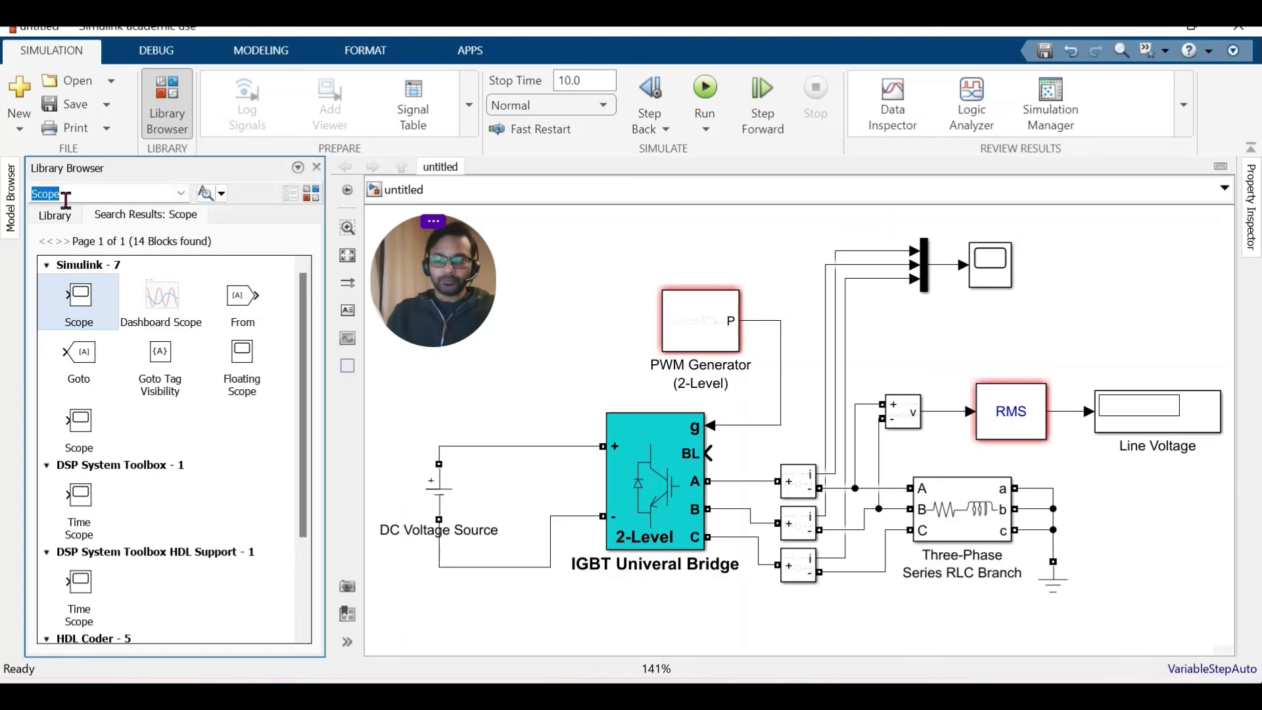
key(BackSpace)
text(THD)
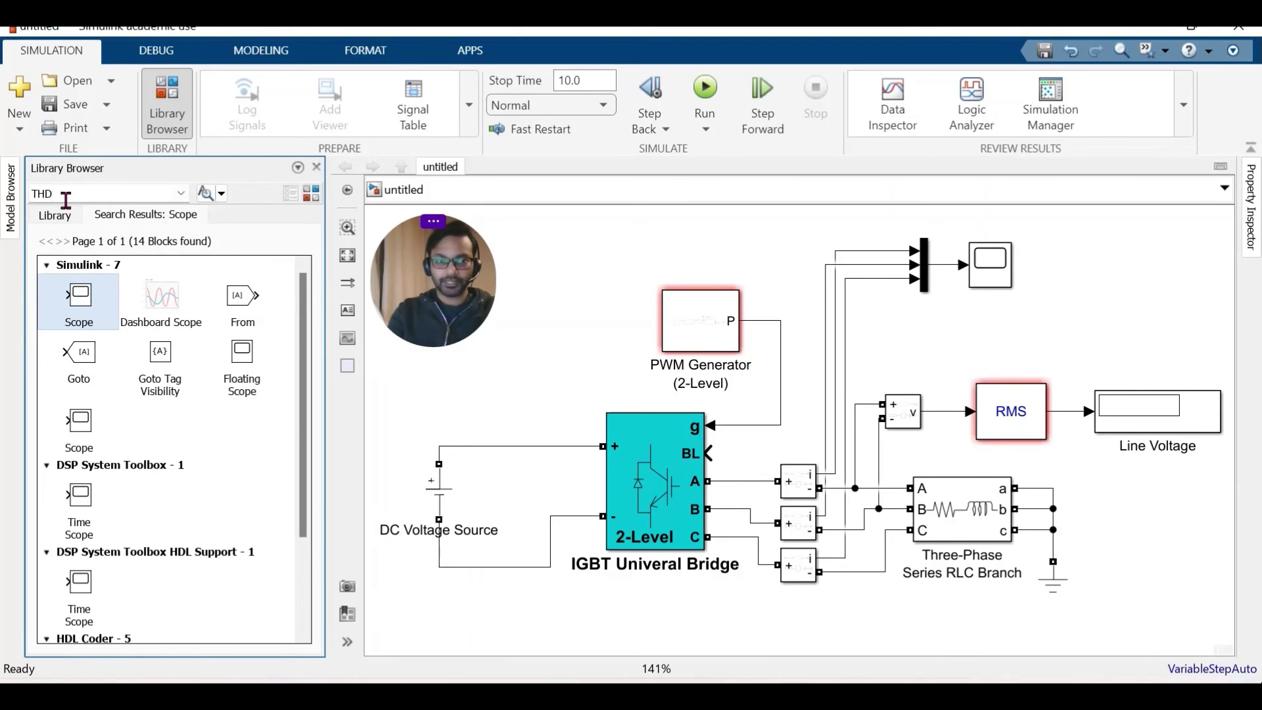
key(Return)
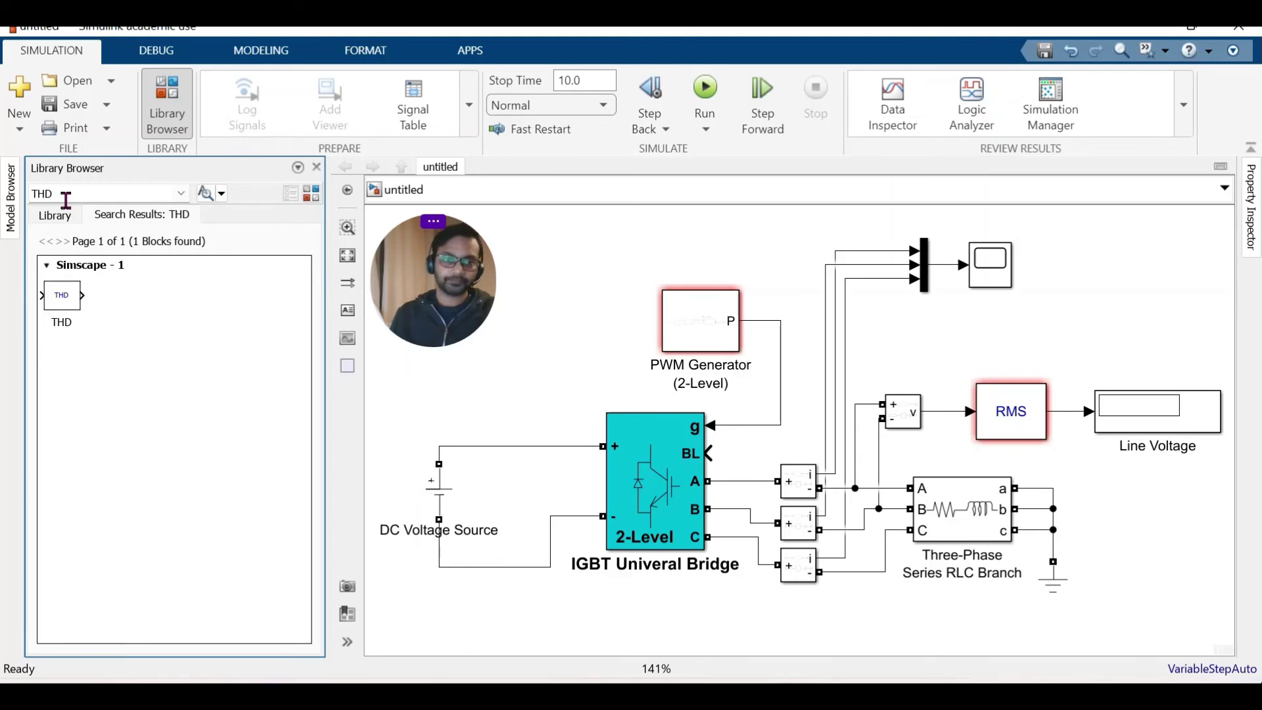
click(66, 309)
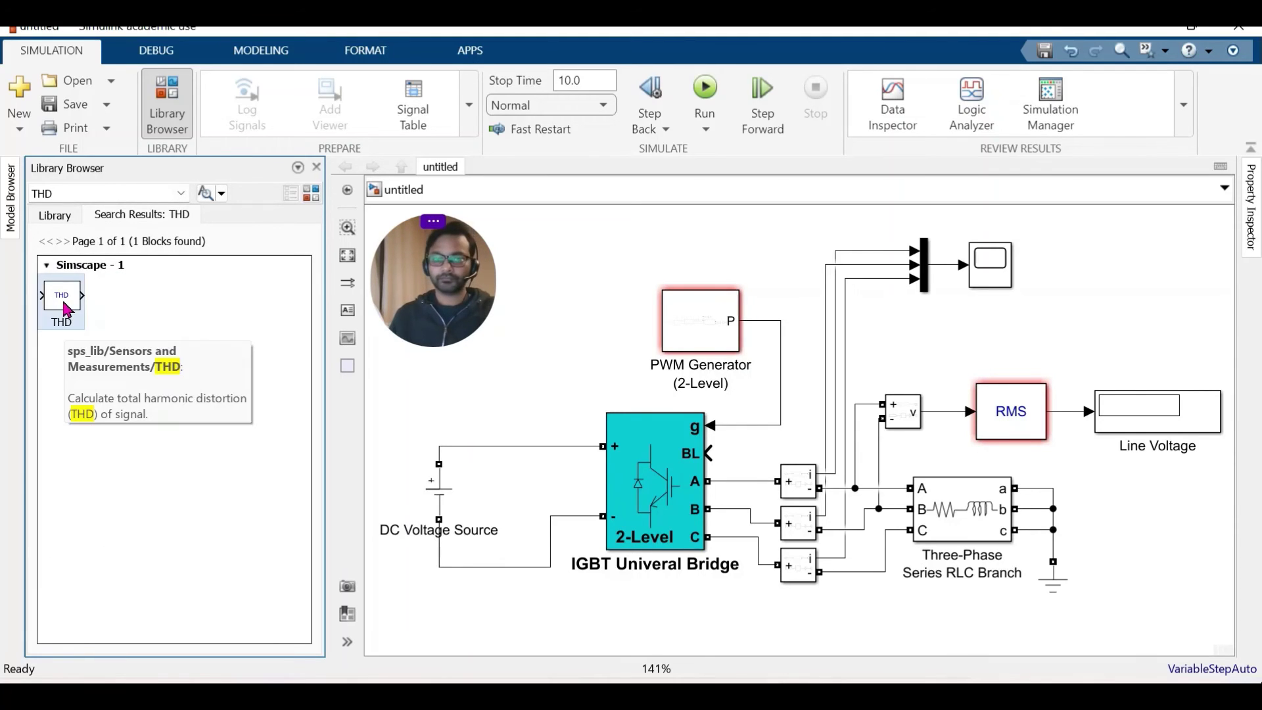
drag(481, 401, 1129, 322)
key(space)
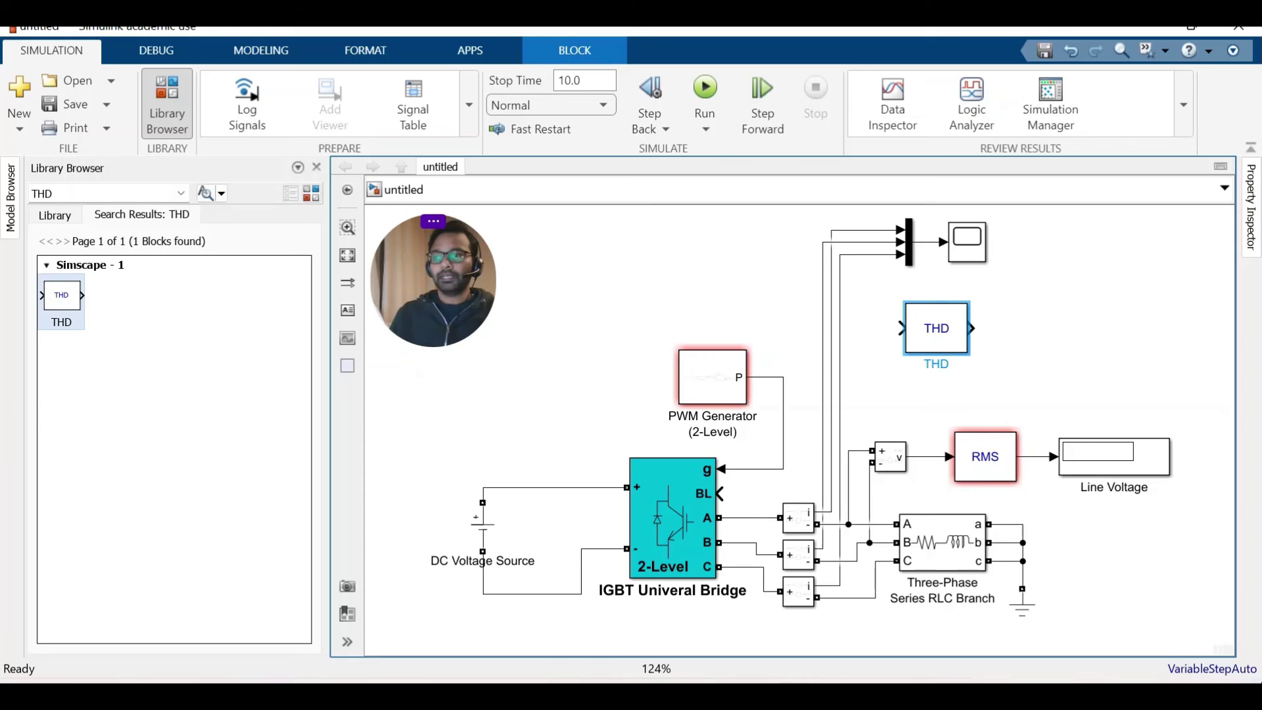
Change the THD block's fundamental frequency from 60 to 50 Hz and its sample time from 0 to Ts, then apply
double_click(933, 342)
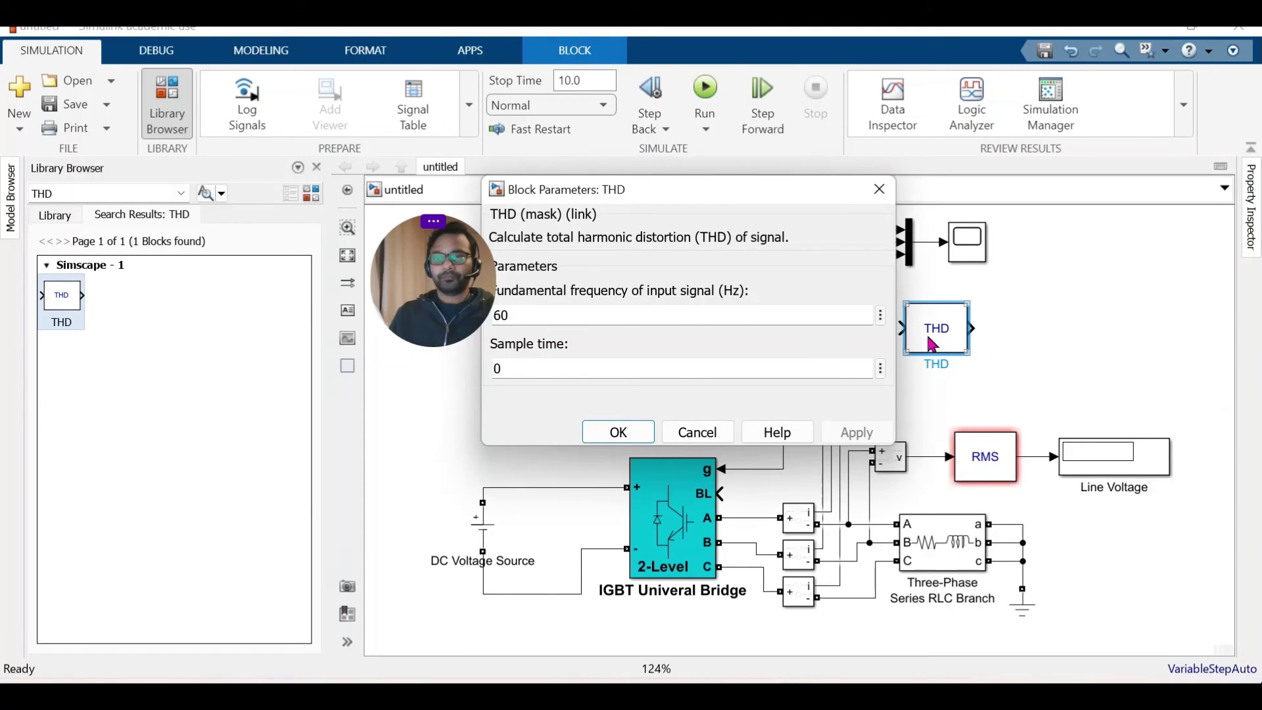
drag(621, 196, 640, 194)
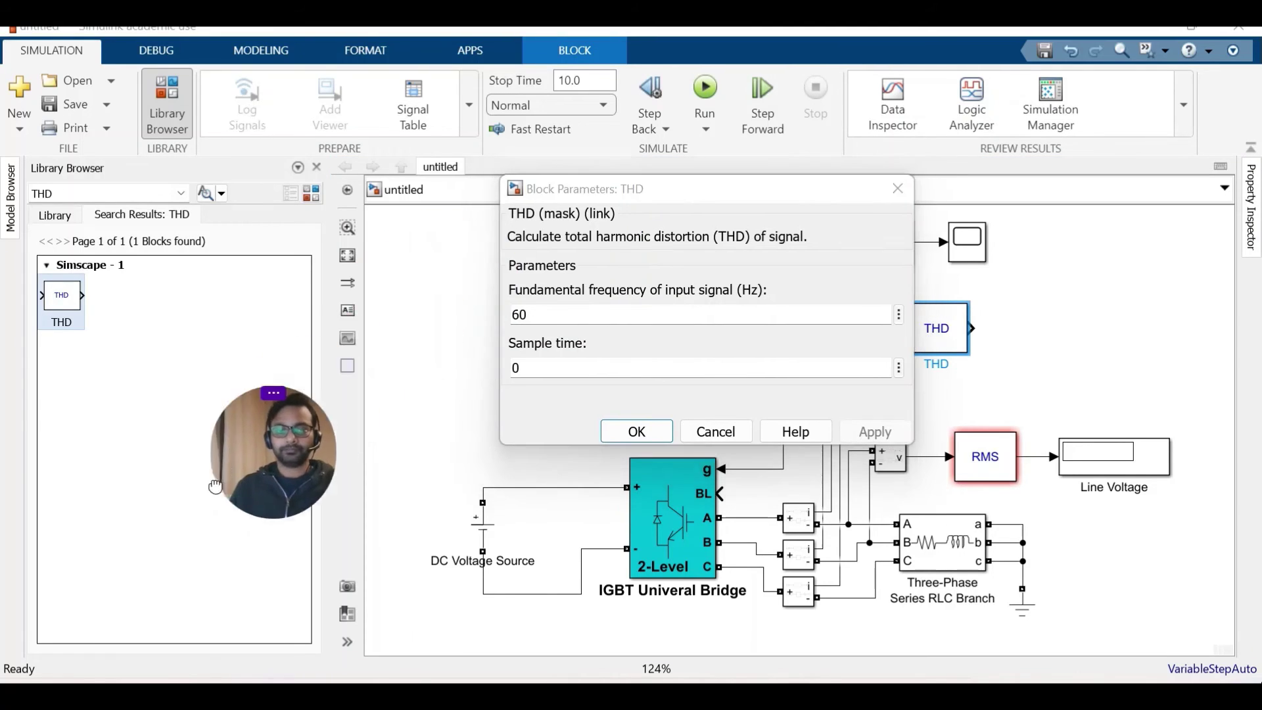
double_click(521, 315)
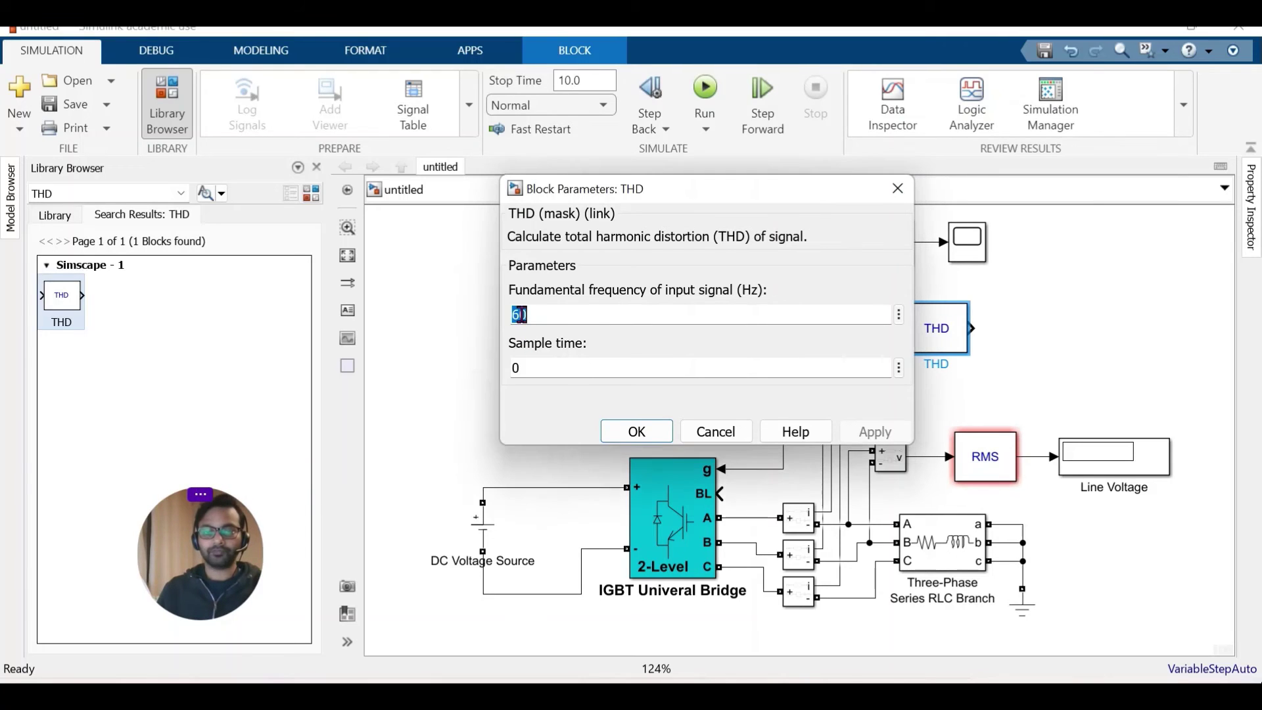
text(50)
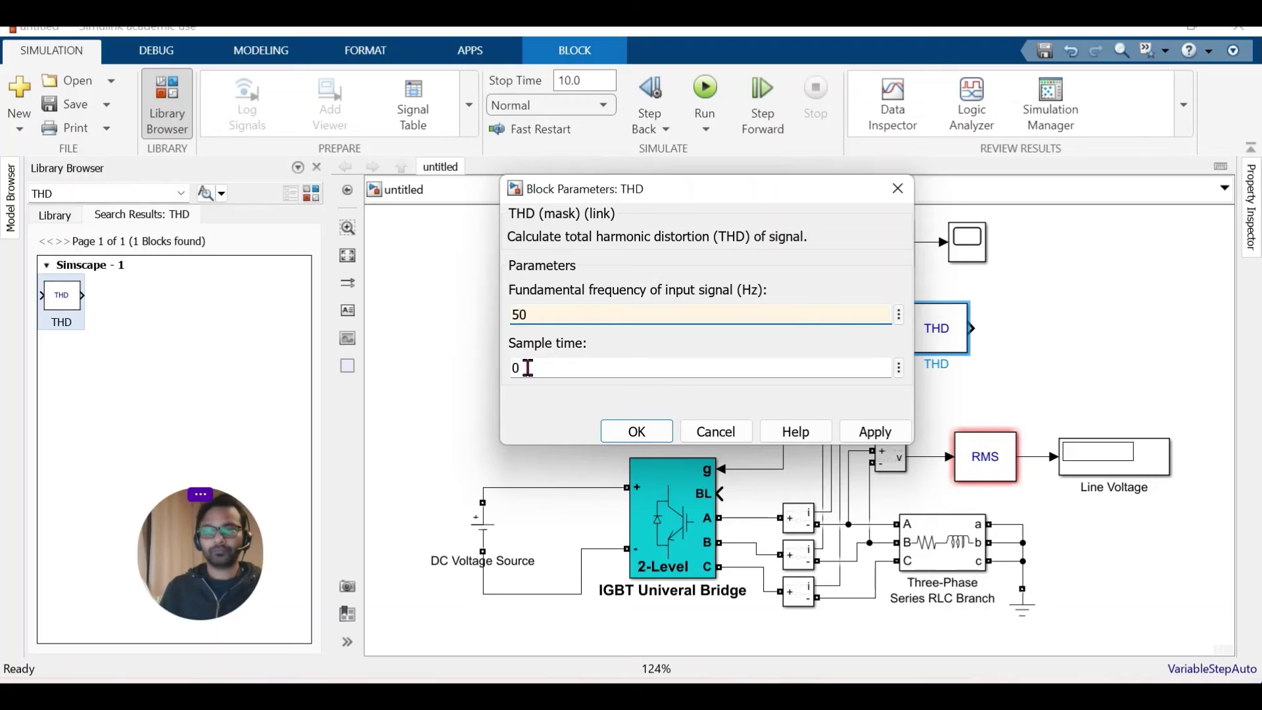
double_click(527, 368)
key(BackSpace)
text(Ts)
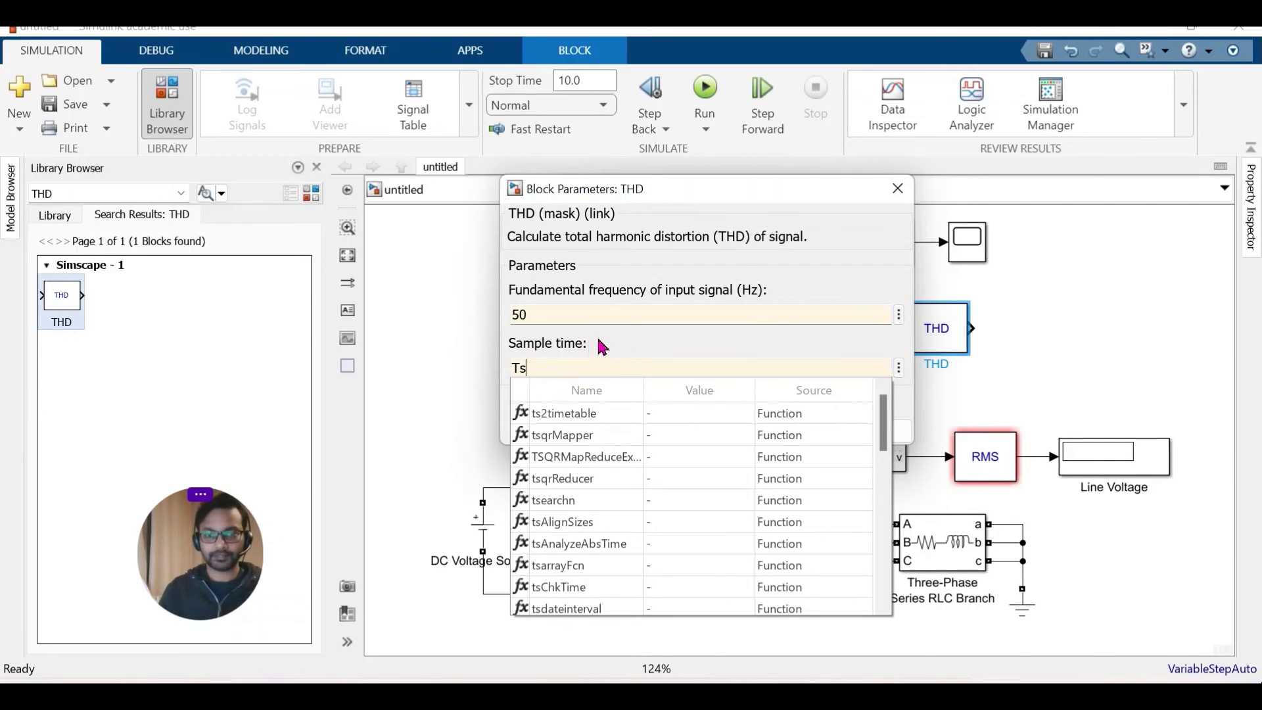
click(631, 349)
click(861, 430)
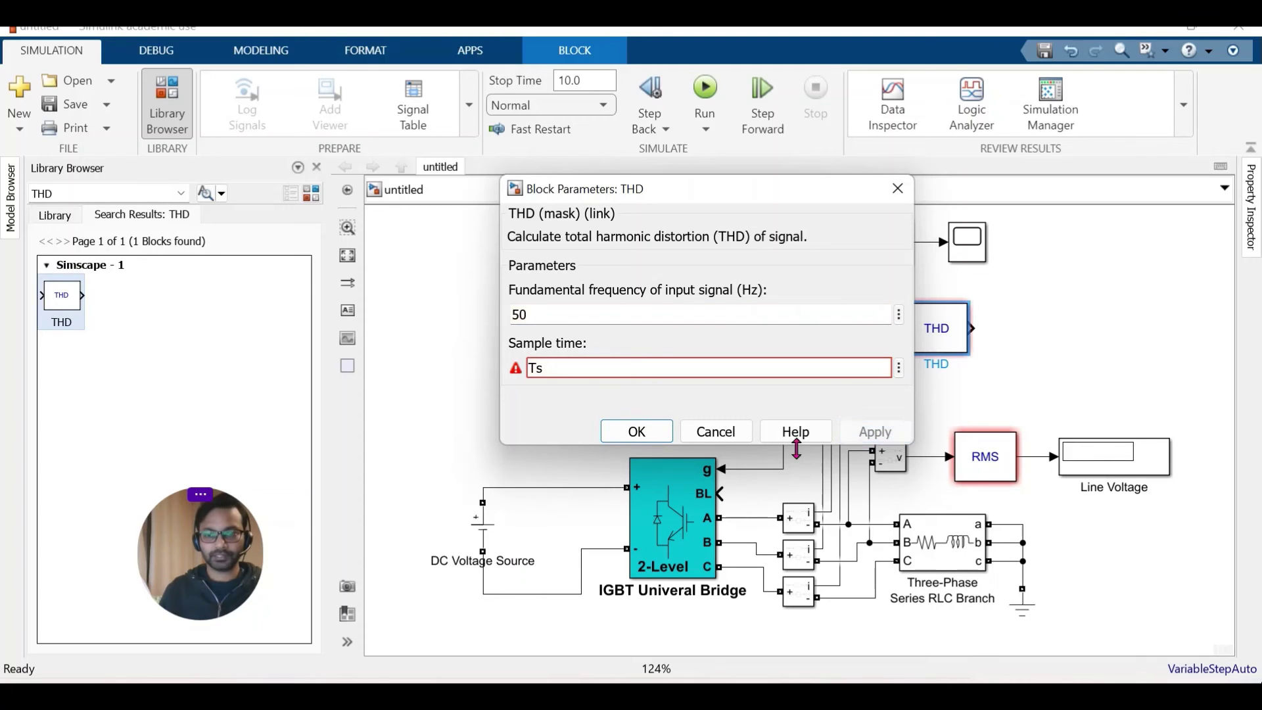
Close the THD settings and place a Gain block from the library to the right of THD
click(637, 433)
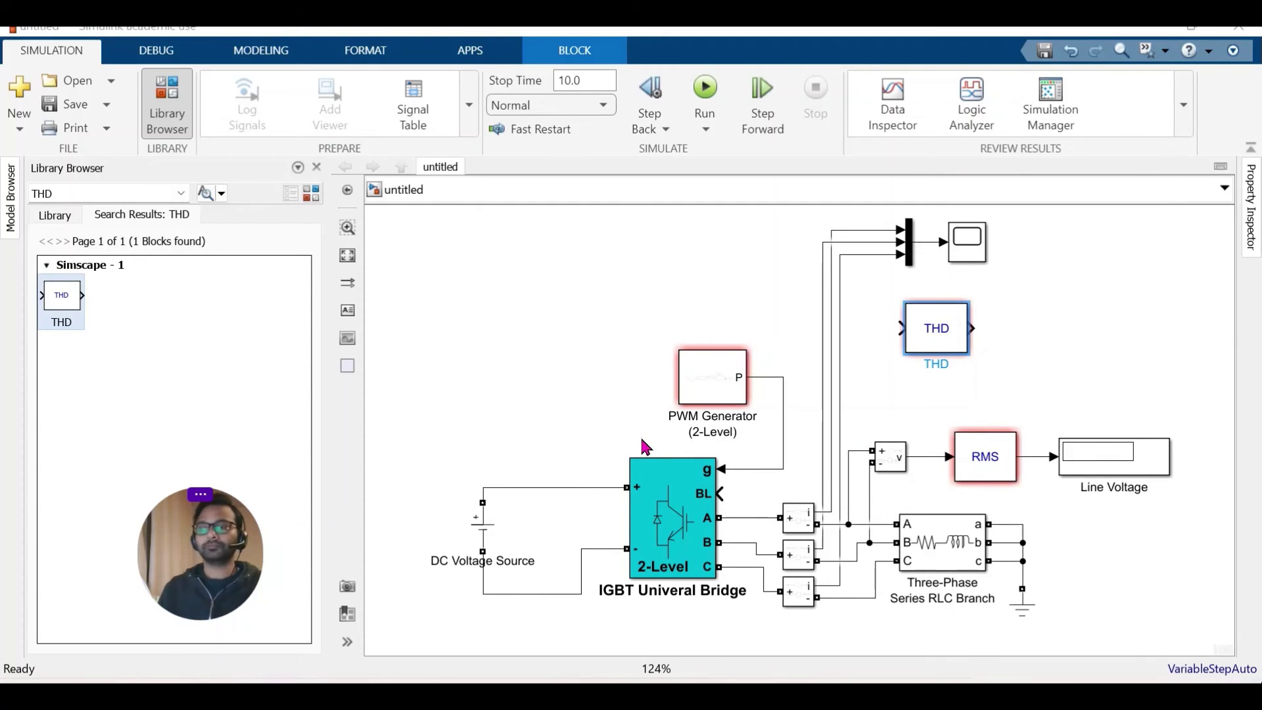
click(74, 195)
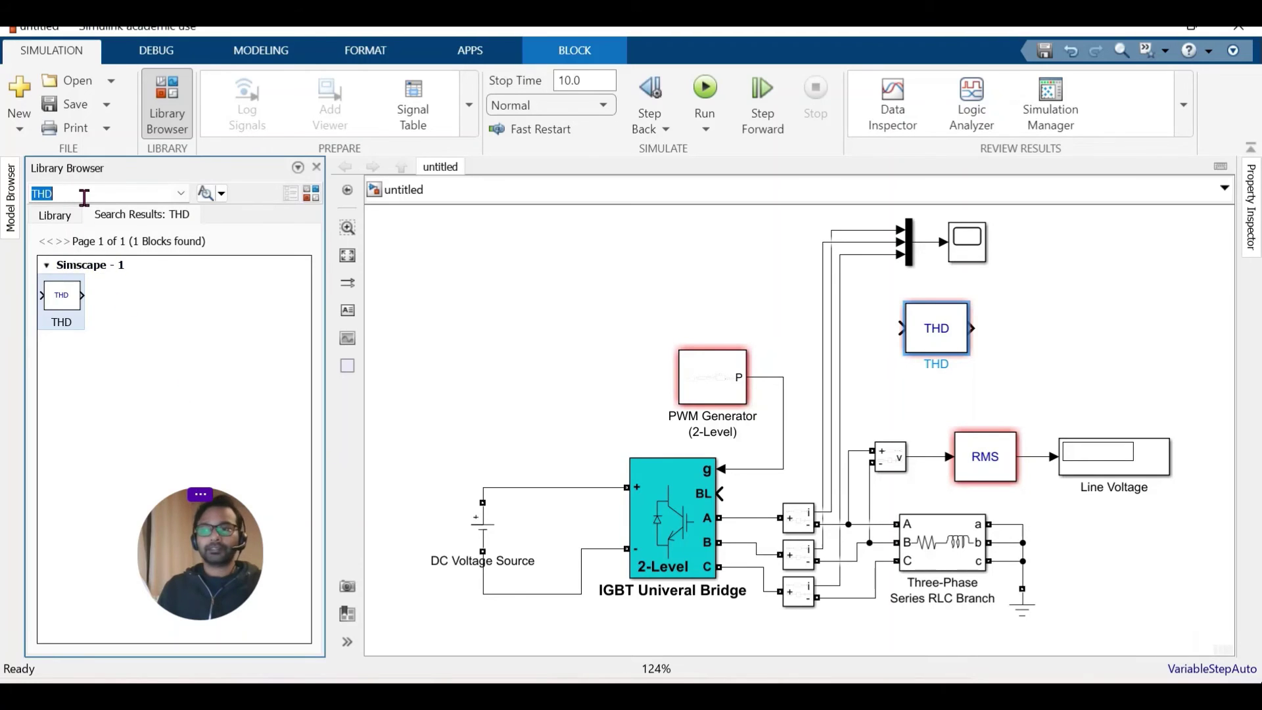
text(Gain)
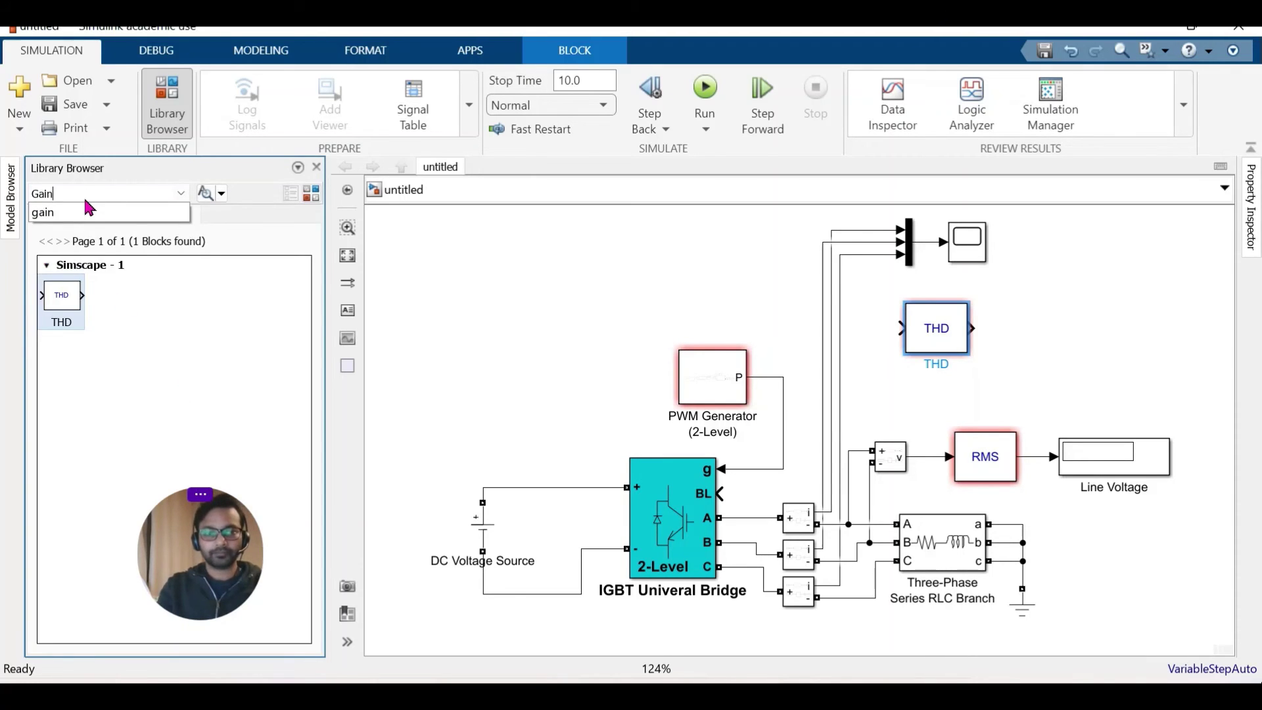
click(90, 212)
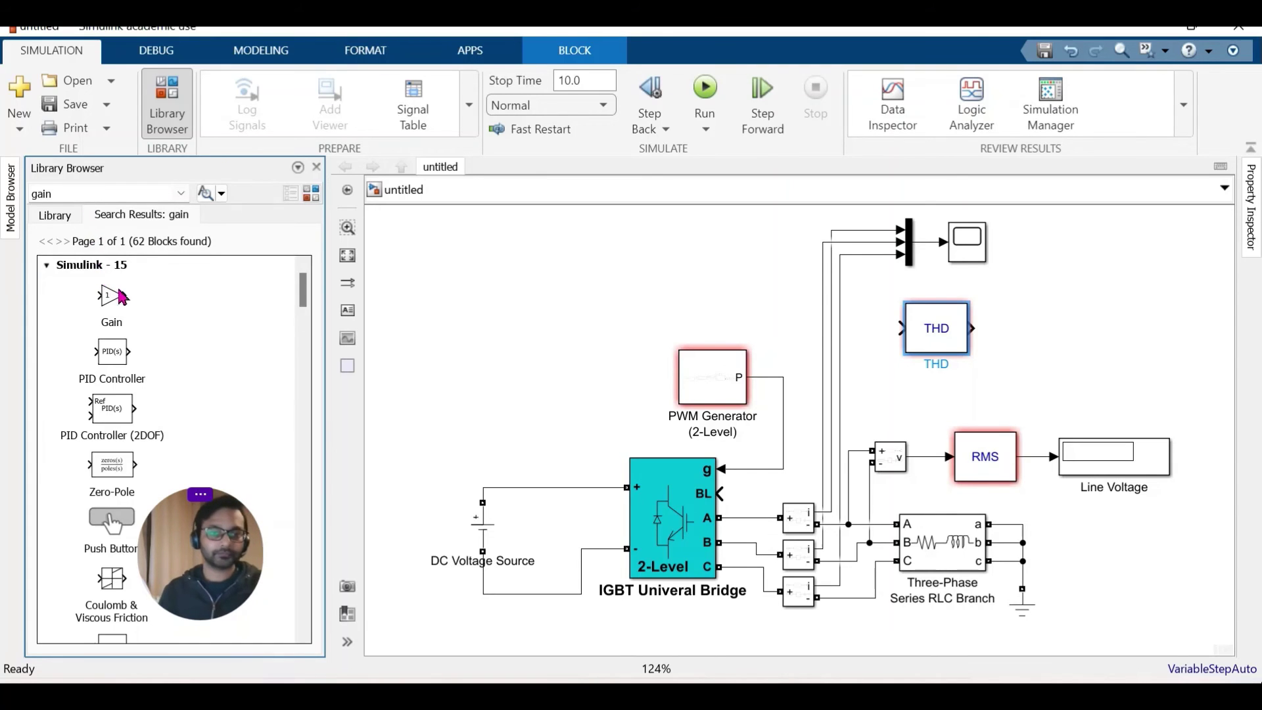
click(113, 301)
drag(113, 301, 1038, 337)
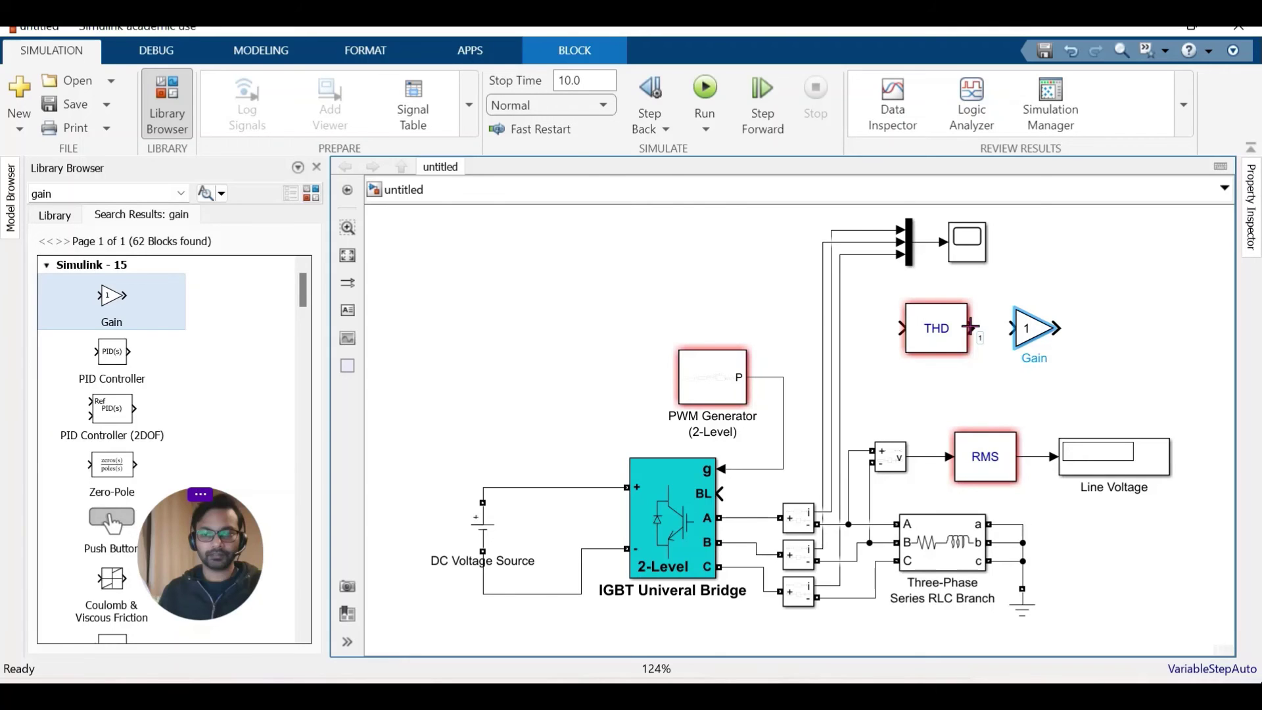
Set the Gain block's value to 100
double_click(1034, 328)
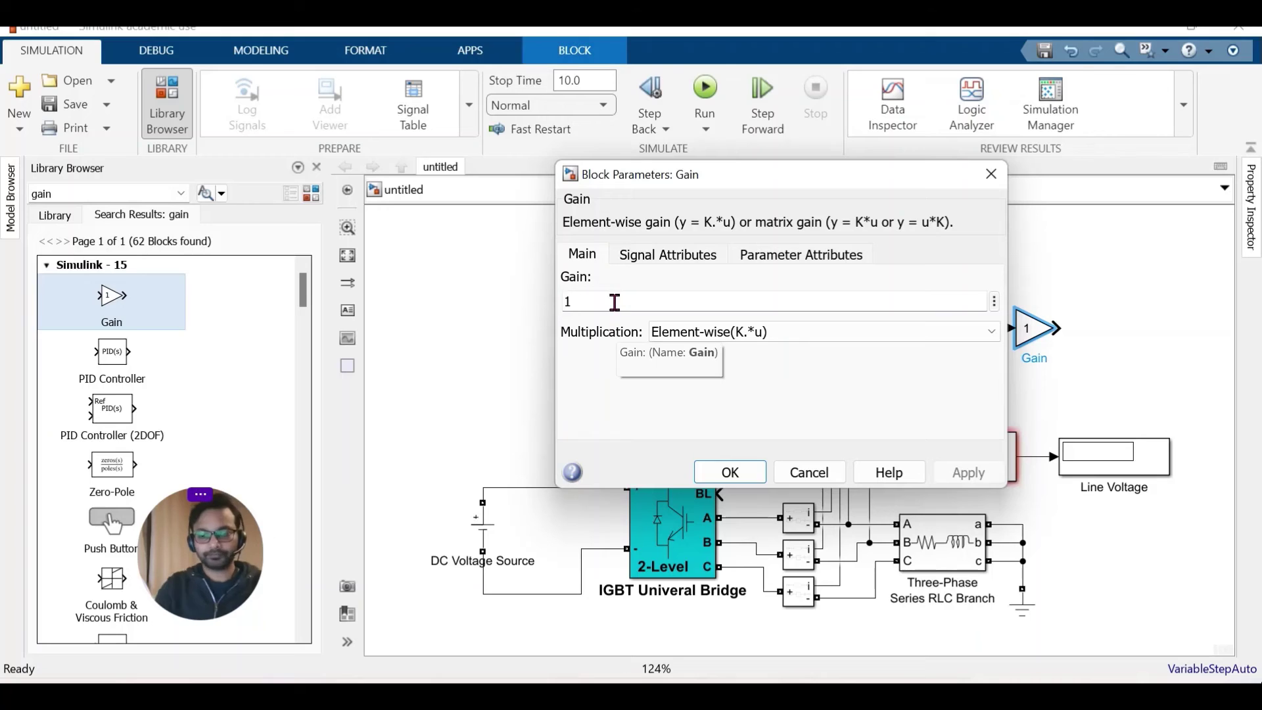
text(100)
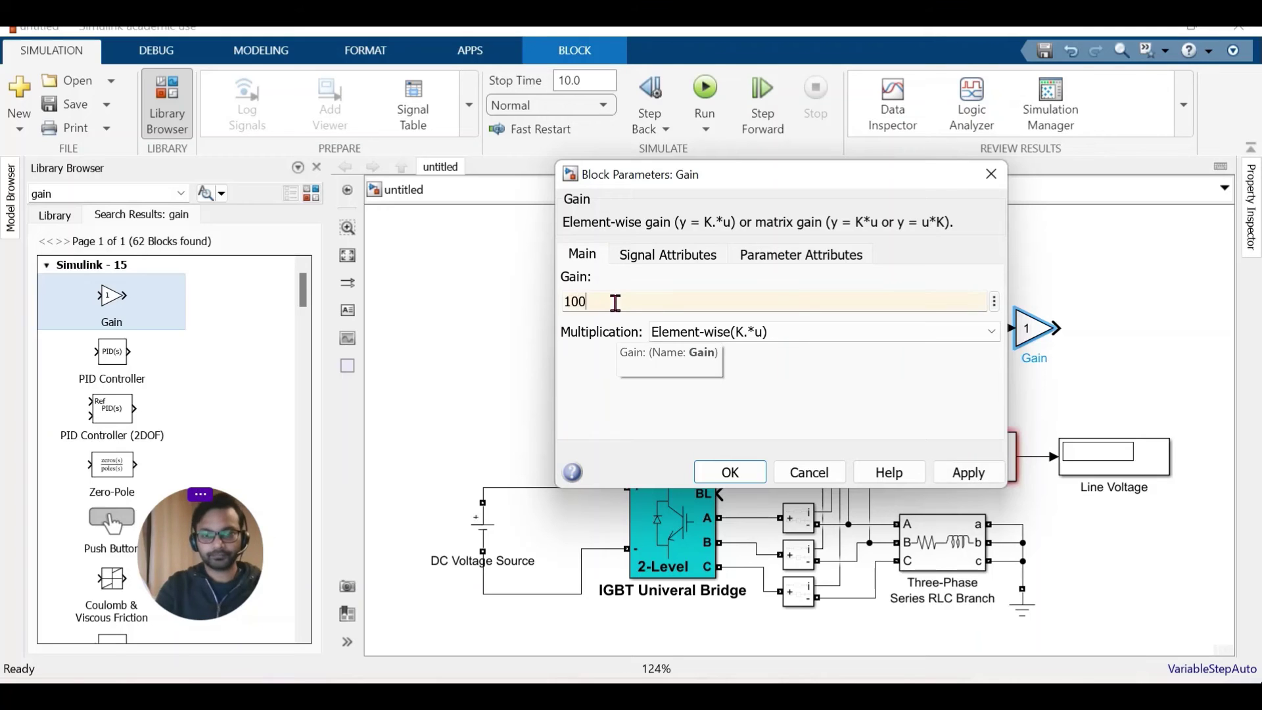
click(986, 473)
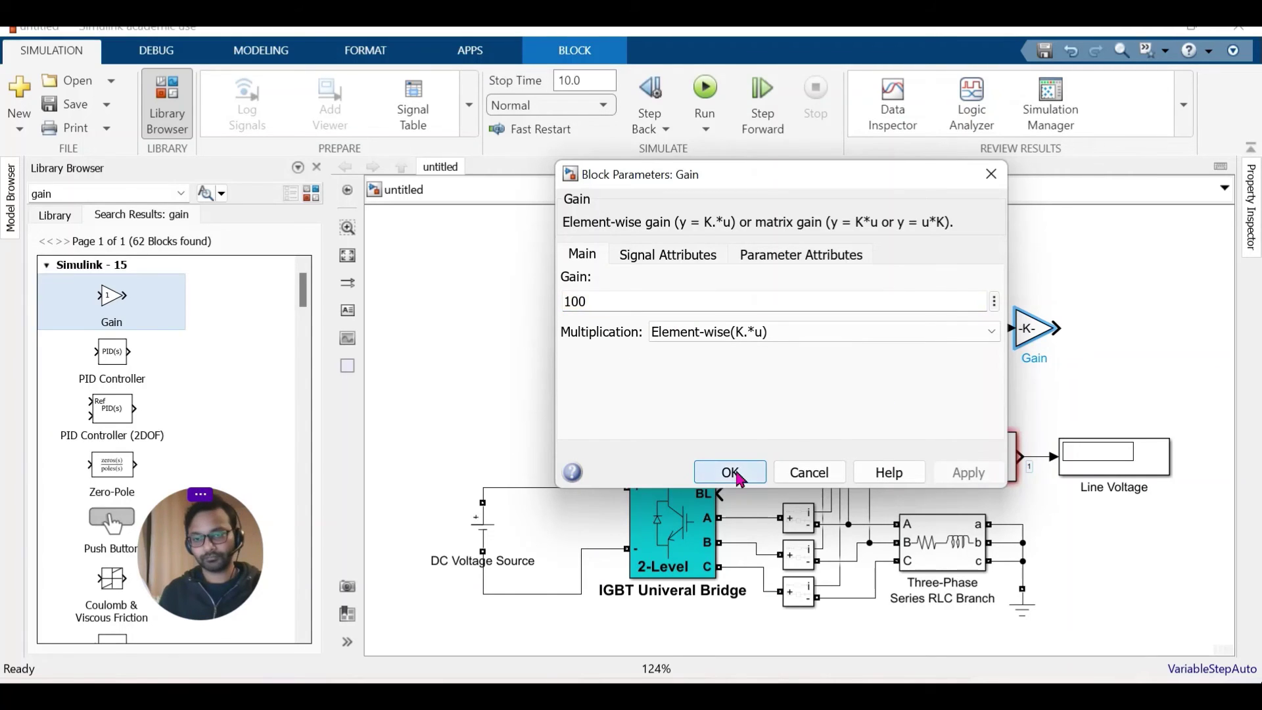
click(730, 472)
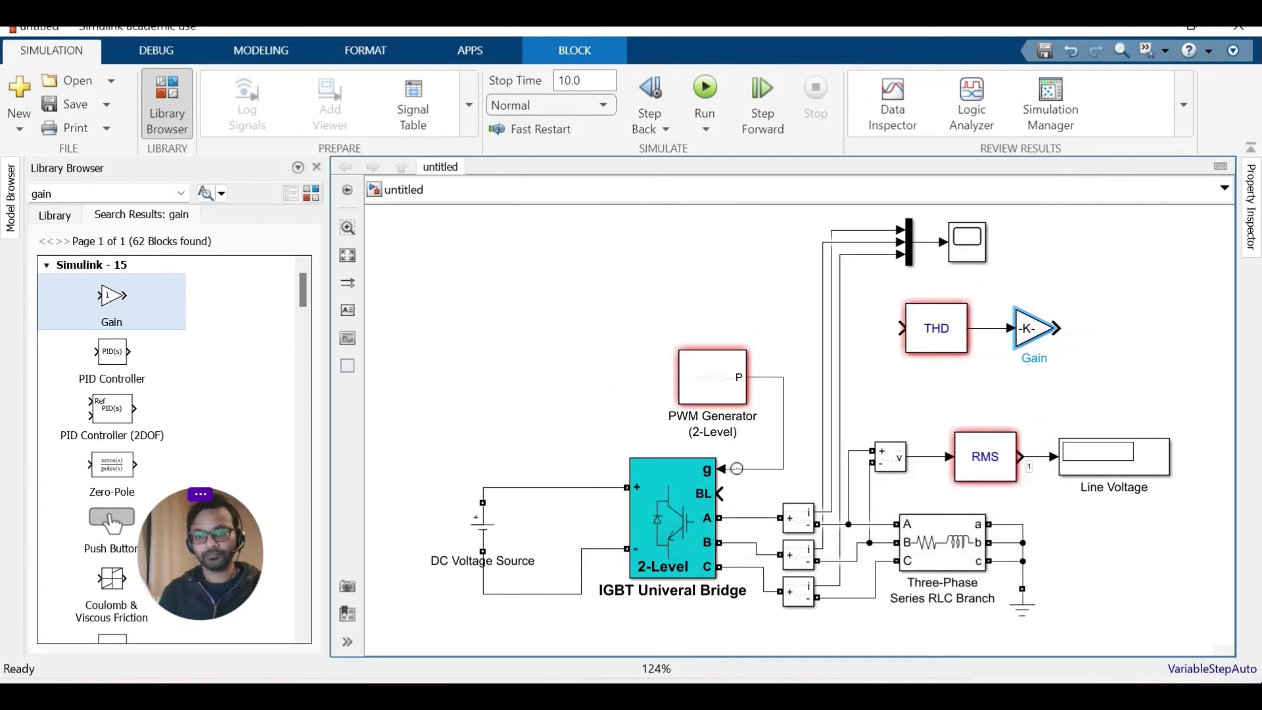
Copy the Line Voltage display to the Gain output and rename the copy 'THD %'
click(1122, 459)
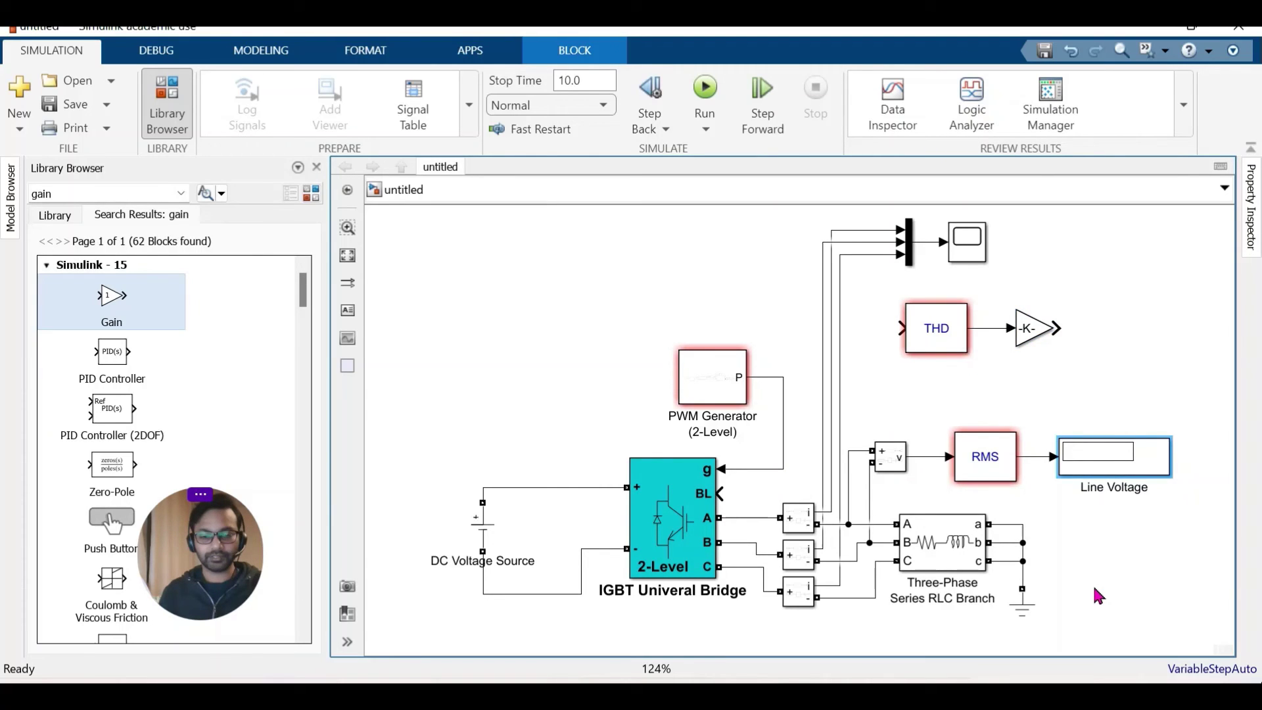
key(ctrl+c)
key(ctrl+v)
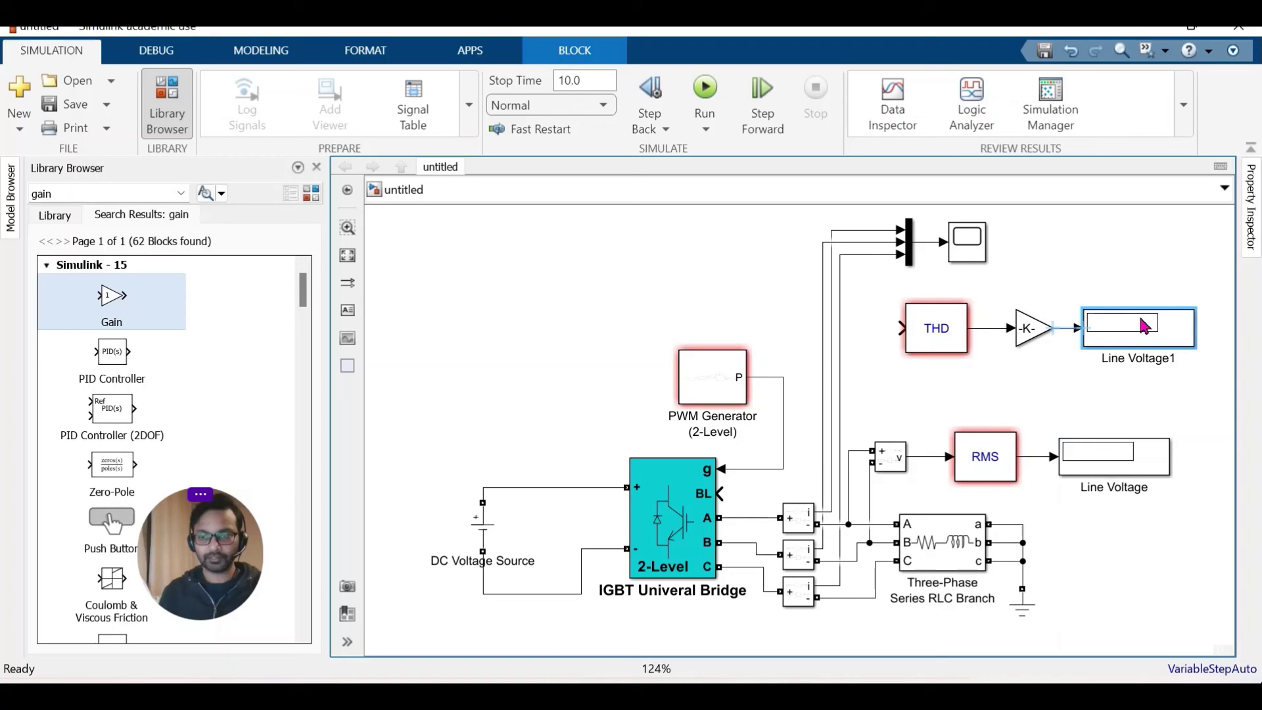
click(1145, 359)
key(ctrl+a)
key(BackSpace)
key(Return)
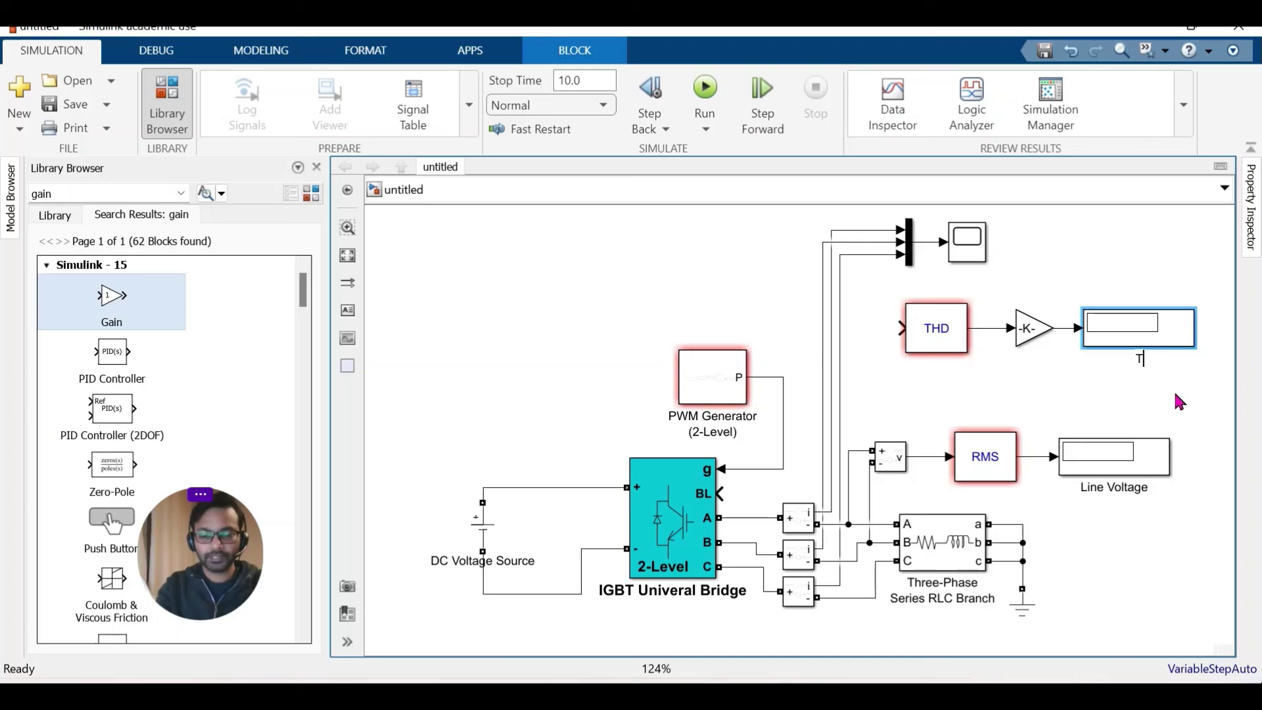
text(THD)
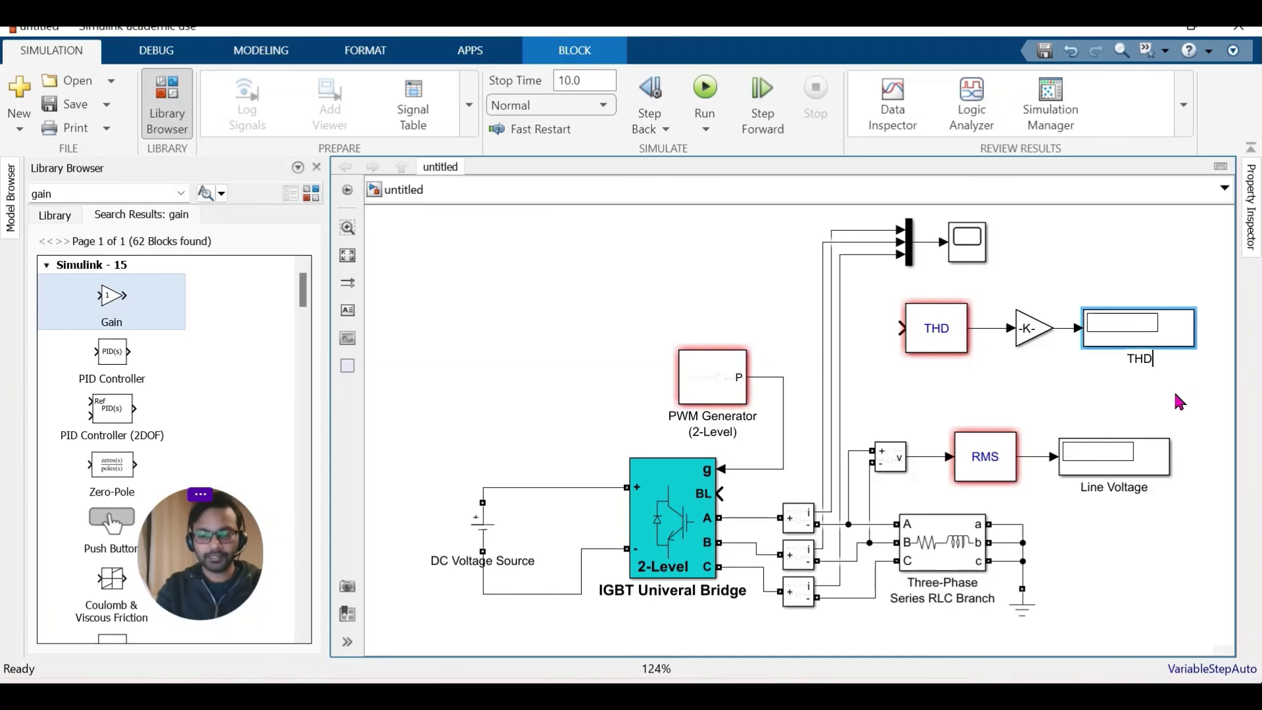
text( %)
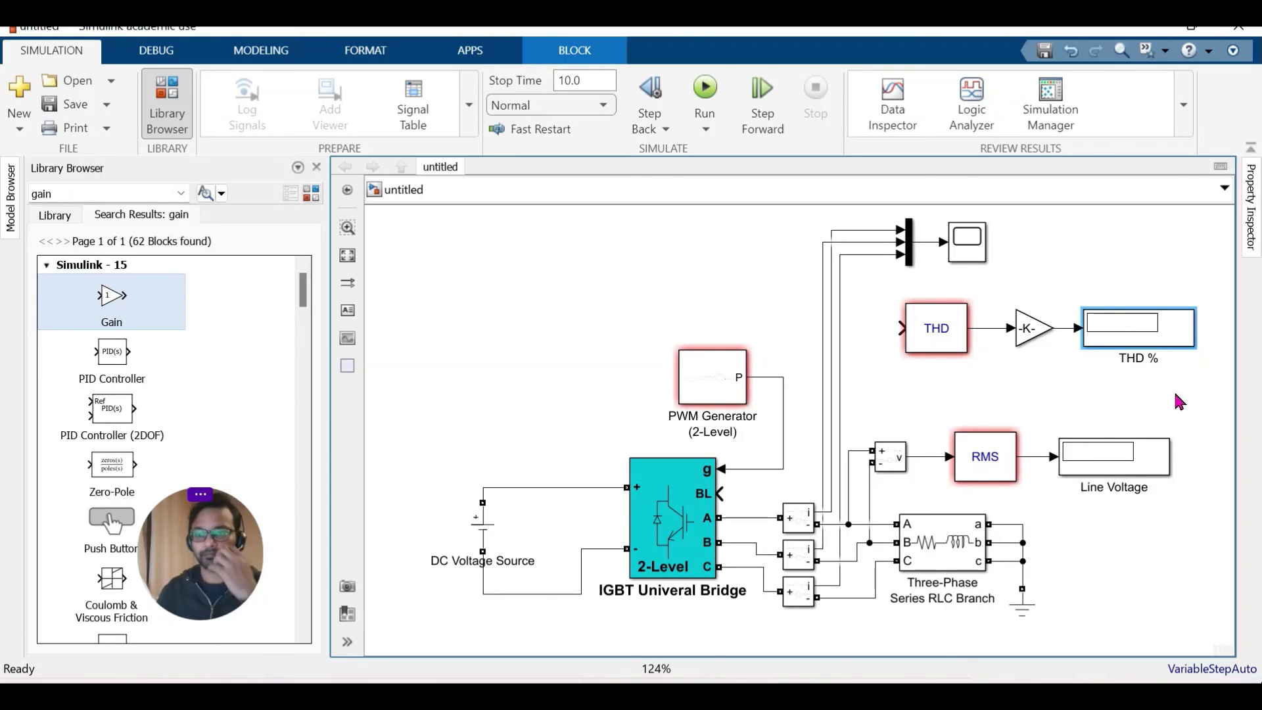
click(1175, 401)
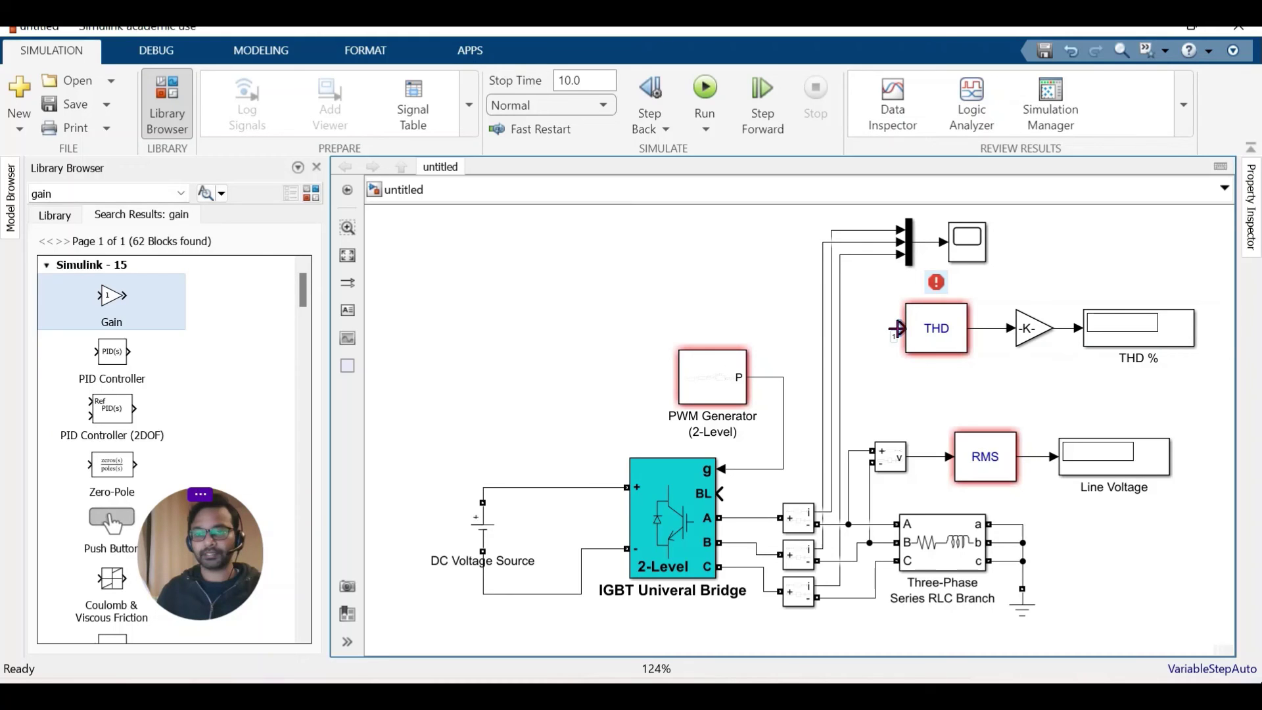
Wire the THD block's input to the branch point on the scope mux's third input line
drag(897, 328, 863, 255)
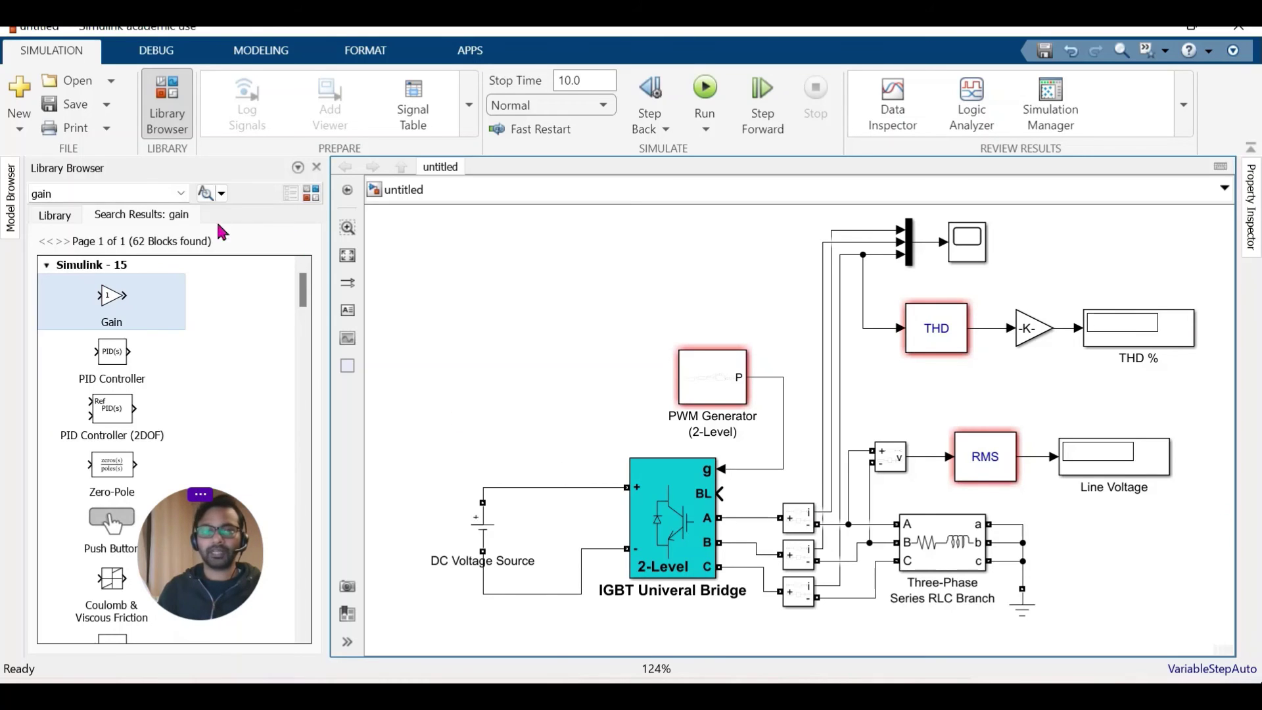
Find powergui in the Library Browser and place it on the model canvas
click(119, 194)
text(powe)
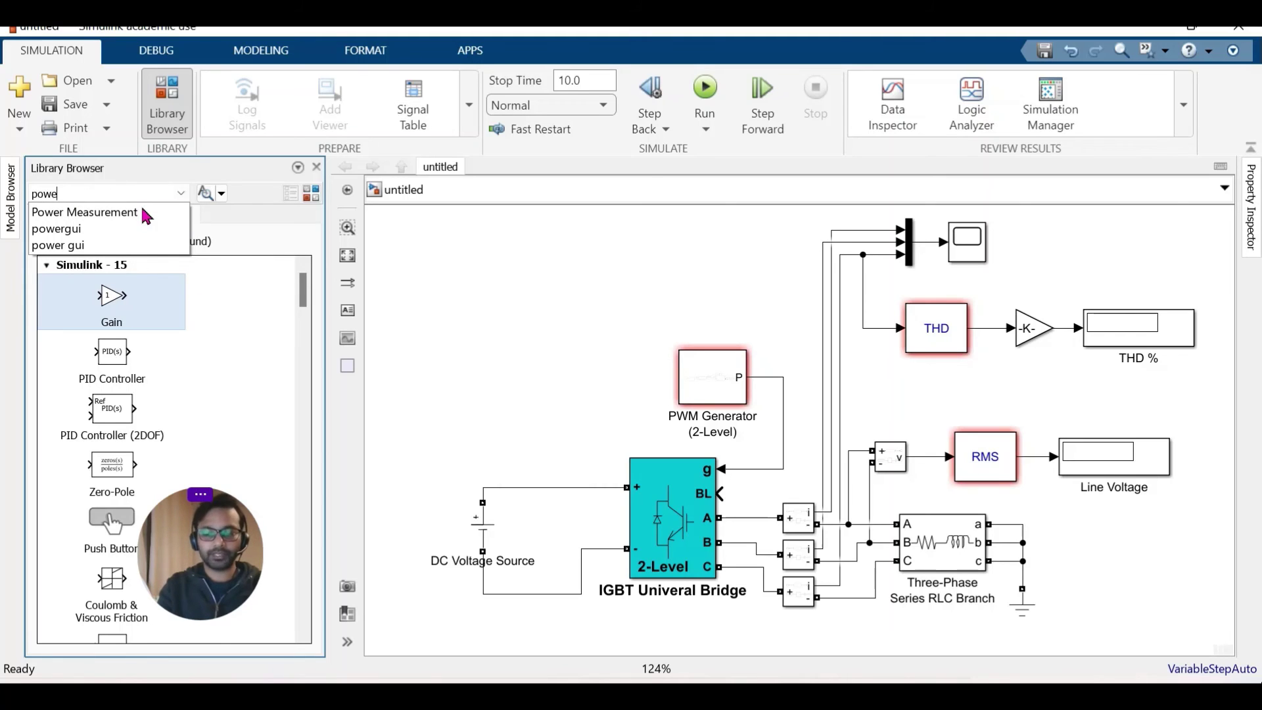
click(146, 216)
key(Down)
click(168, 223)
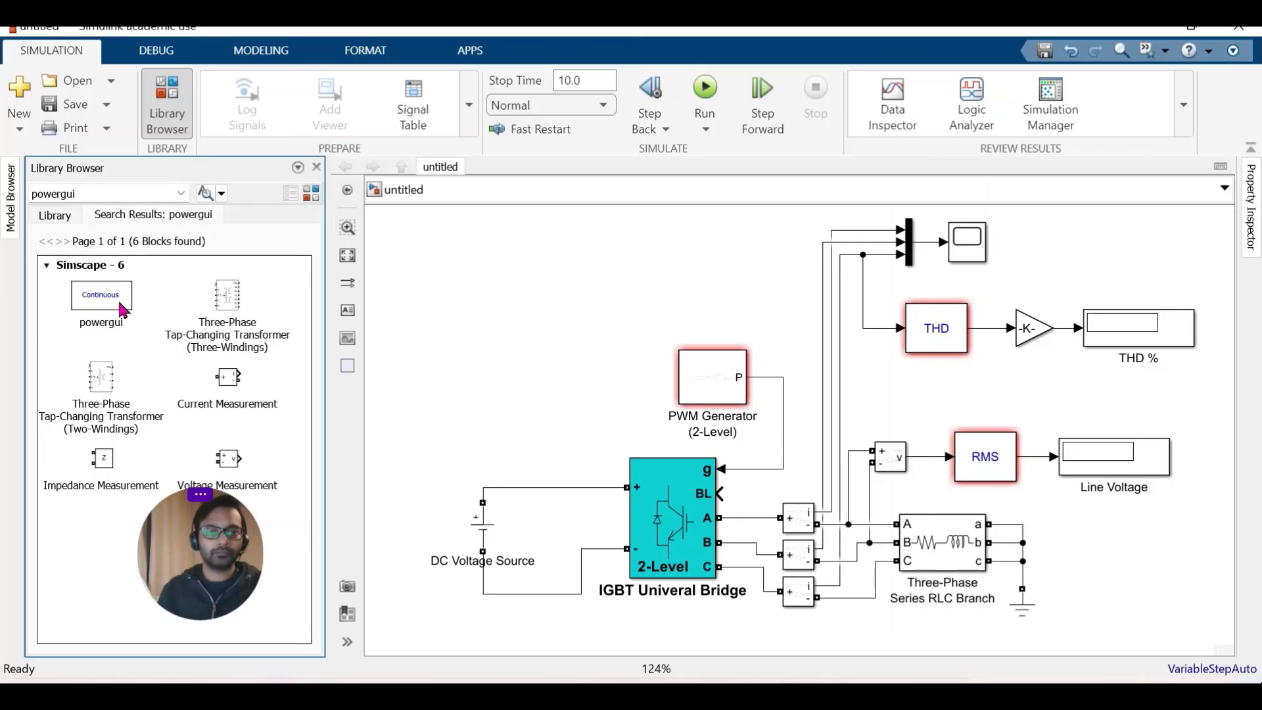
drag(122, 311, 542, 299)
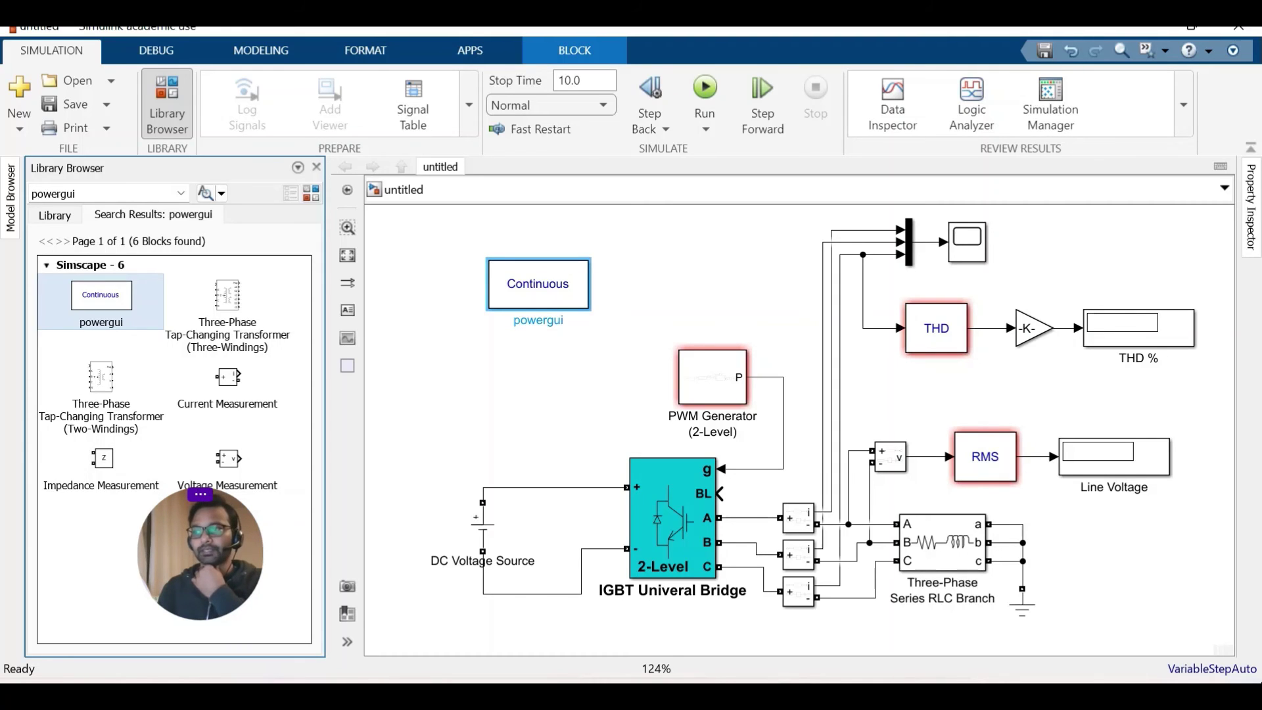
Set the simulation stop time to 0.08 and check the PWM Generator and THD block errors
click(582, 82)
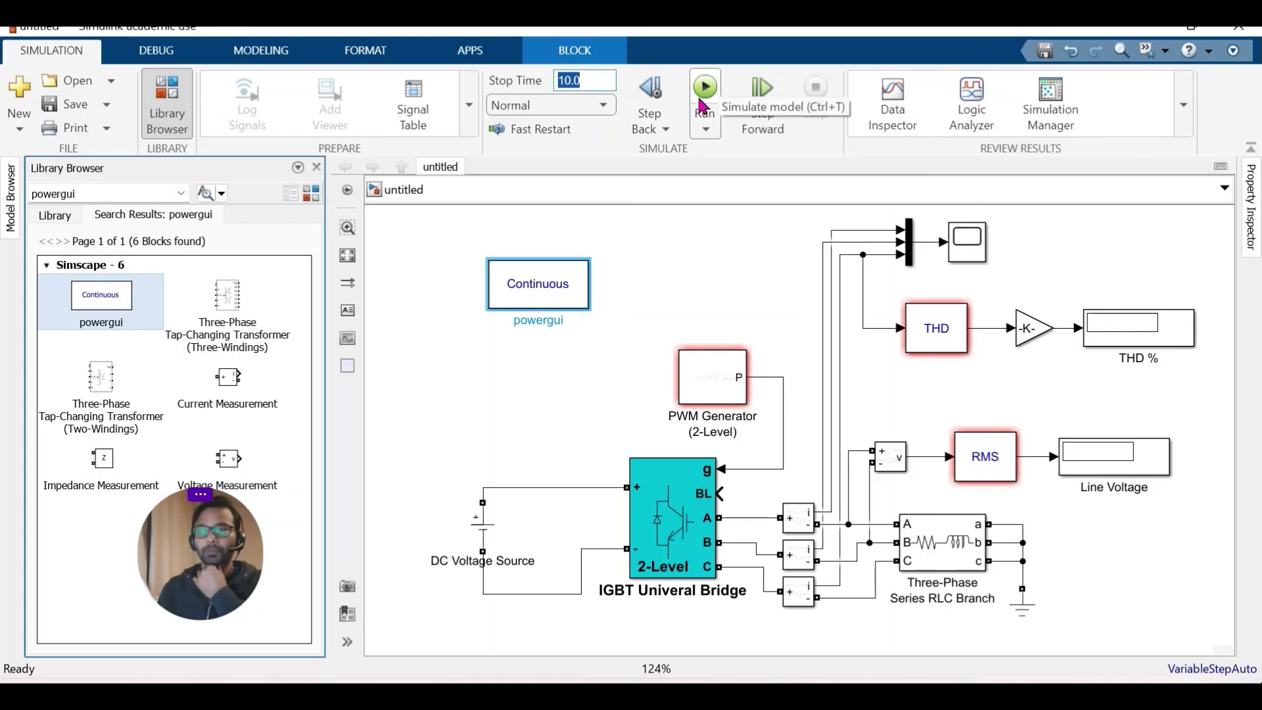
text(0.0)
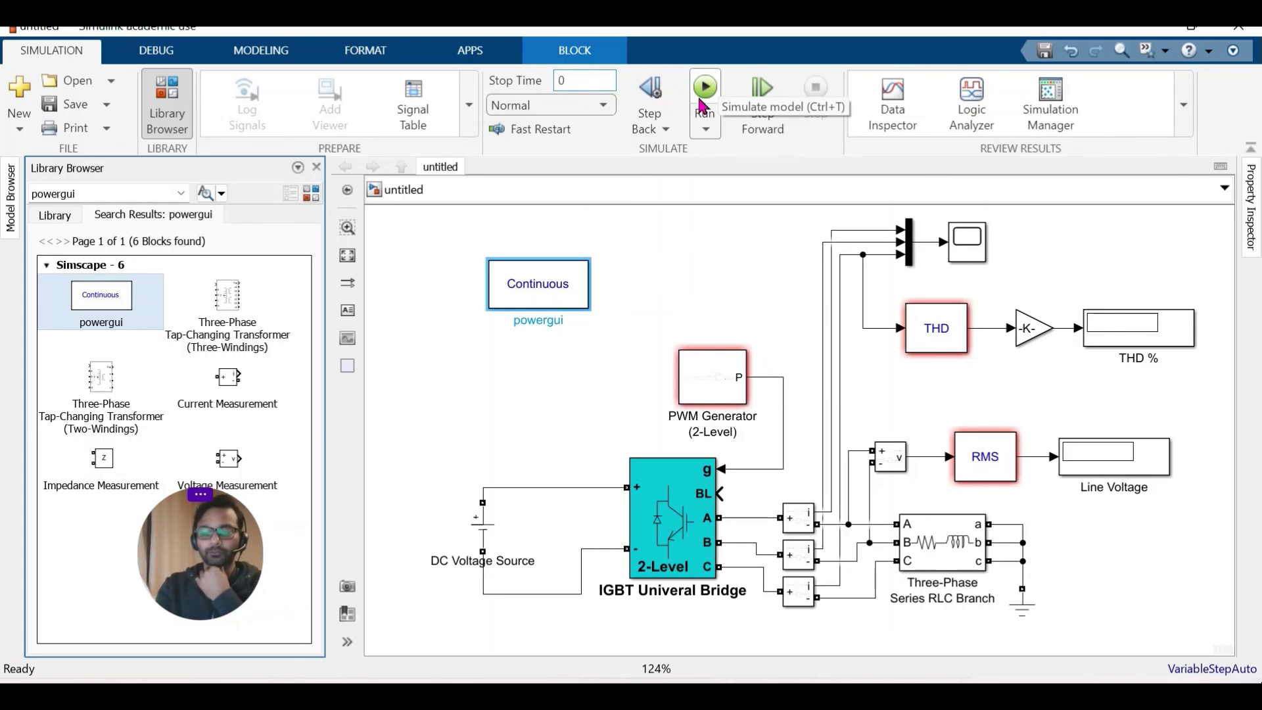
text(8)
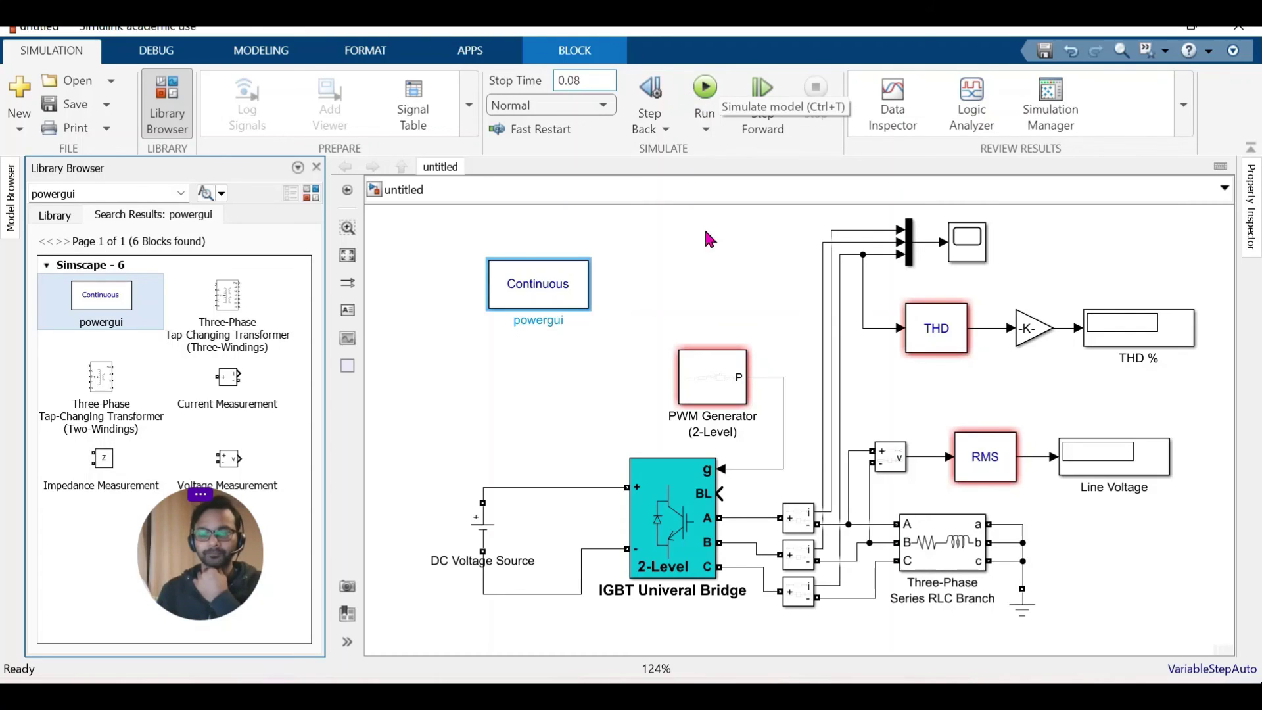
click(695, 256)
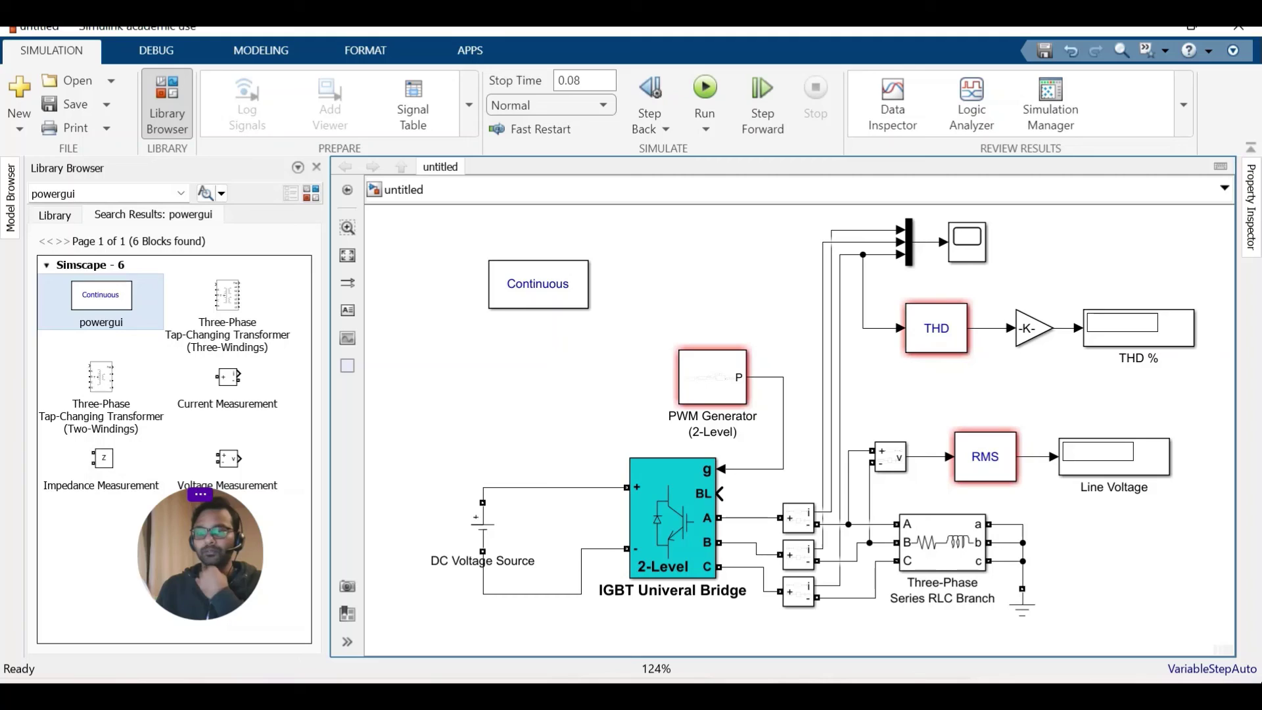
click(688, 380)
click(927, 345)
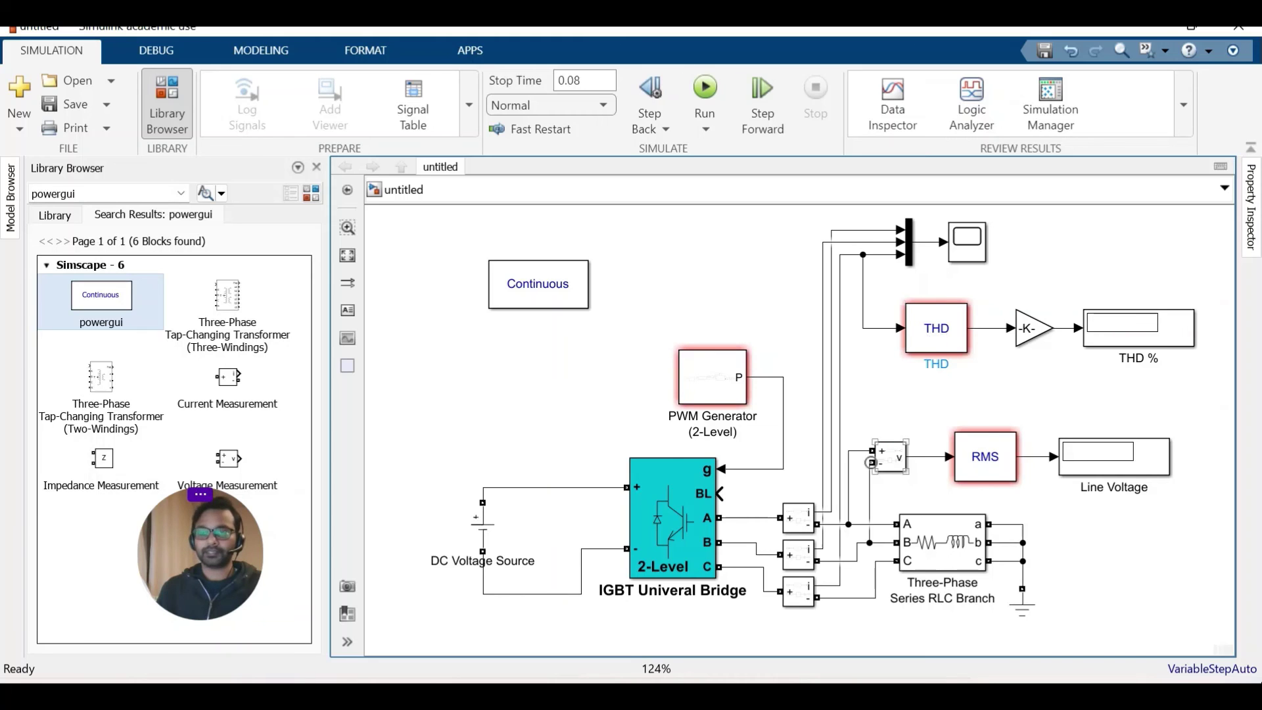
click(841, 526)
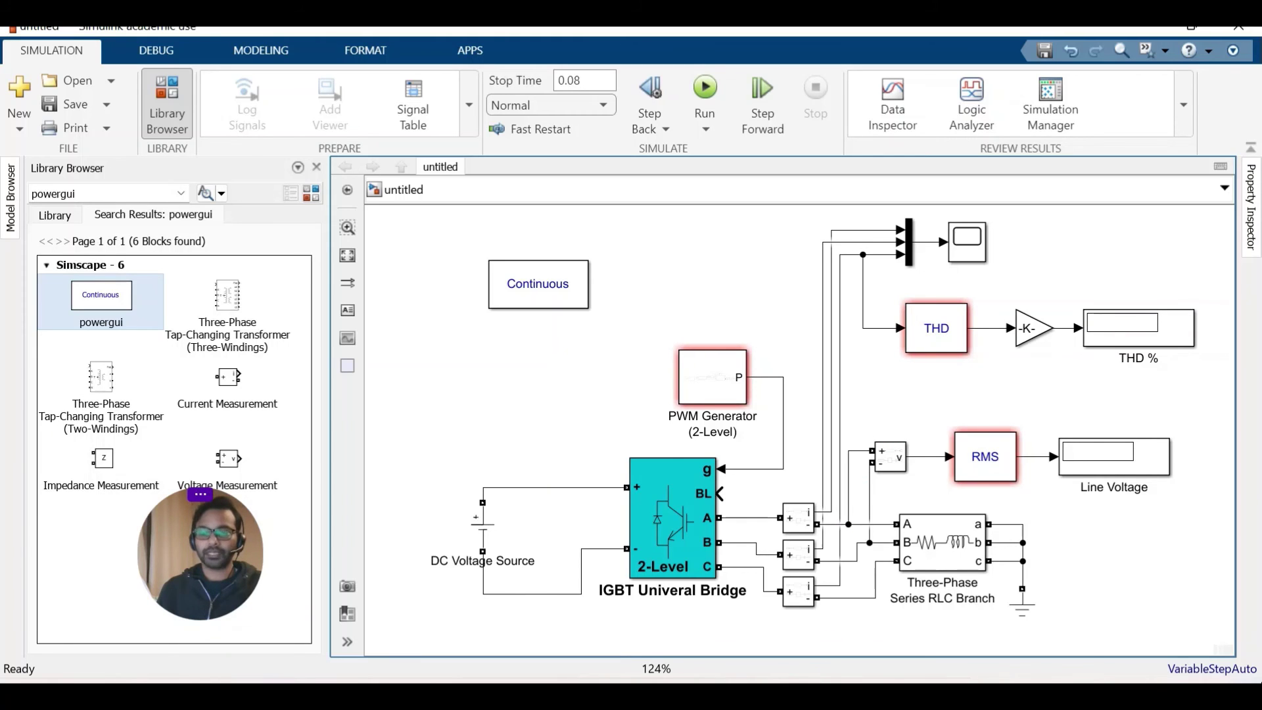
Enter Ts=5.144e-06 in the MATLAB Command Window, then minimize MATLAB to return to the model
mouse_move(792, 697)
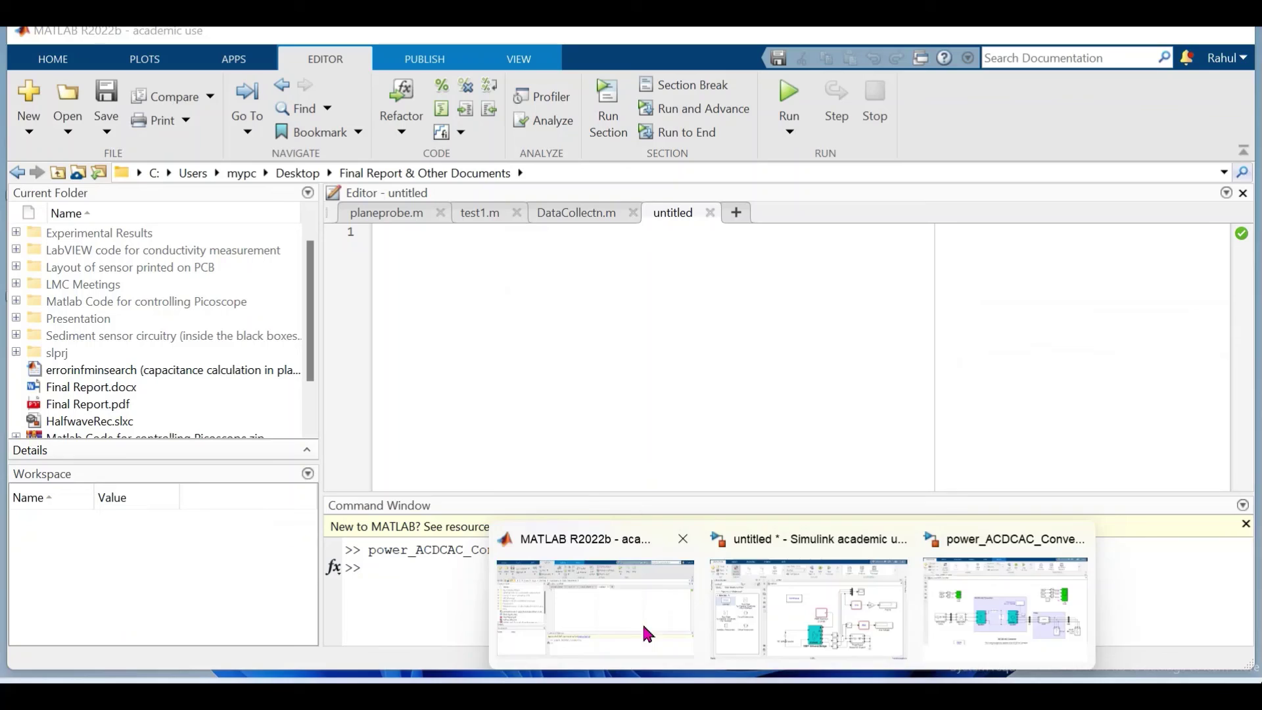
click(644, 624)
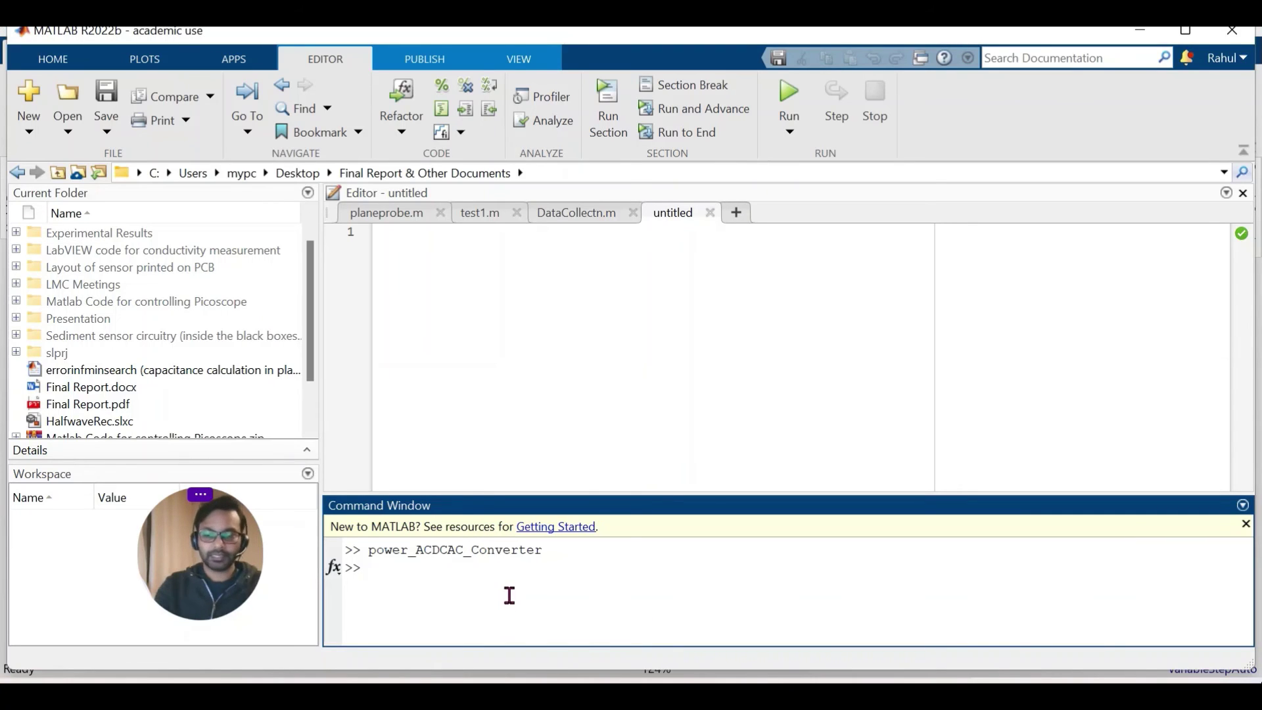
text(Ts=5)
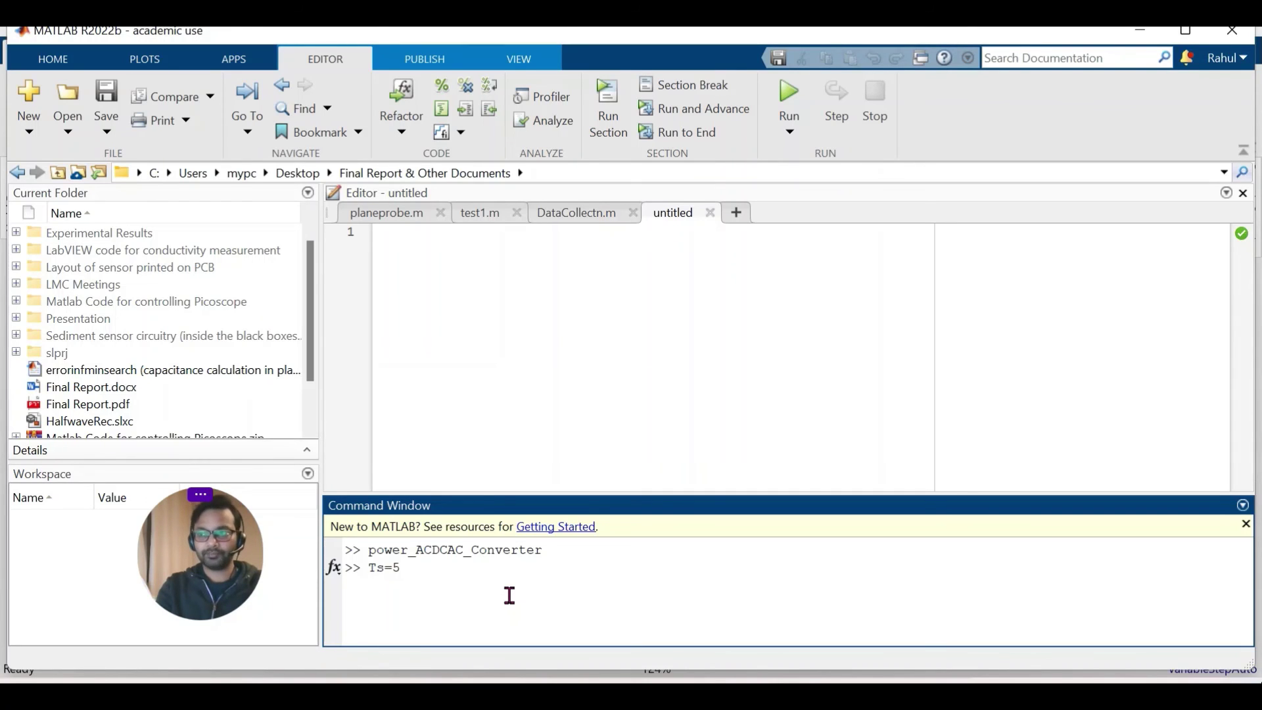
text(.1)
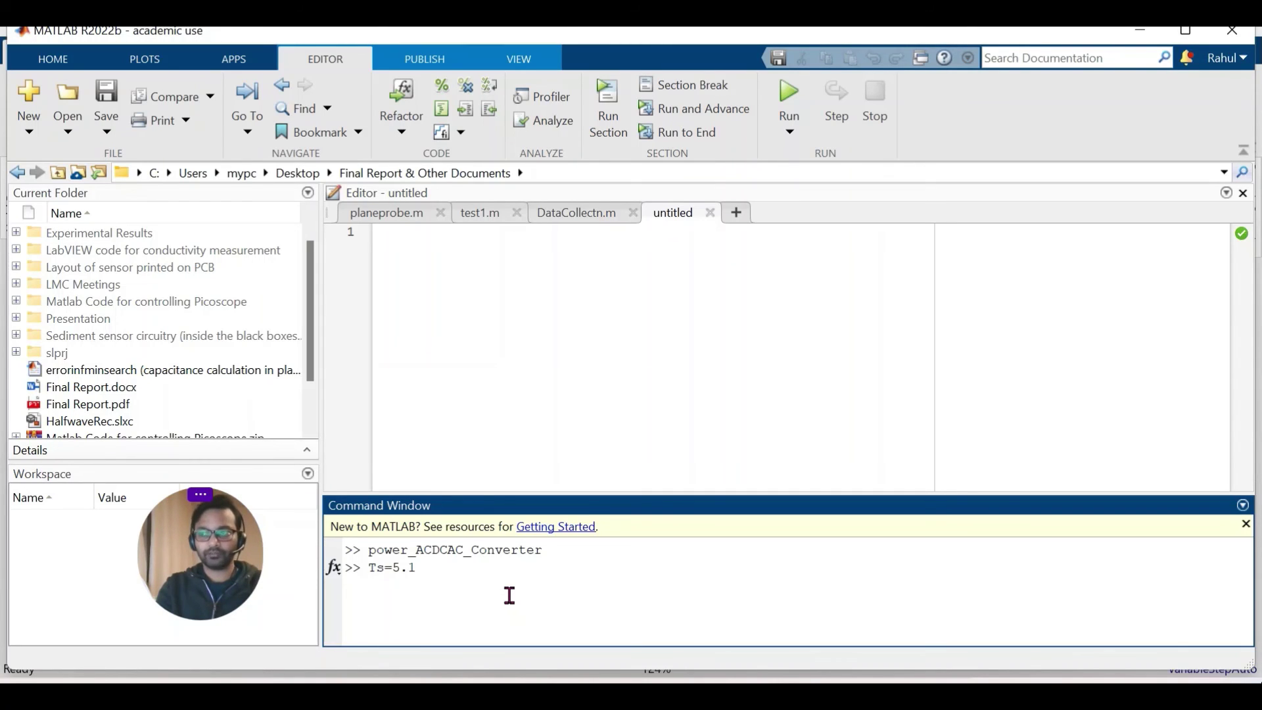
text(44e)
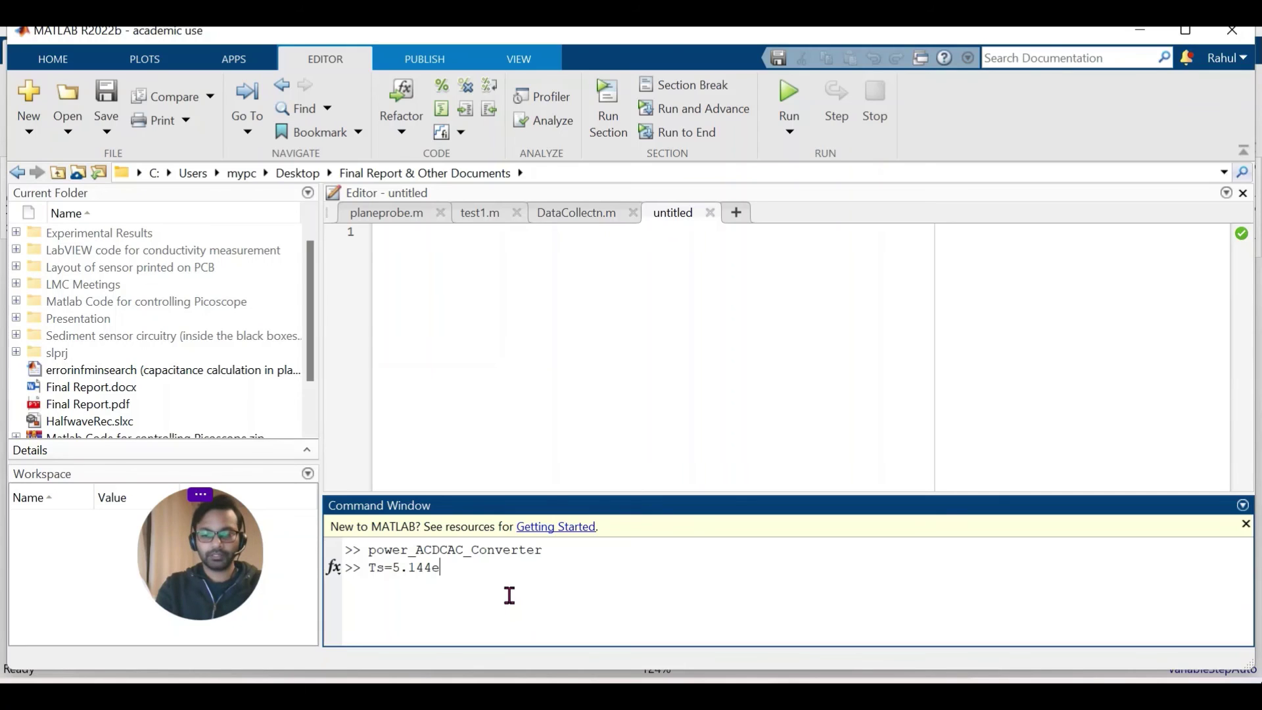
text(-)
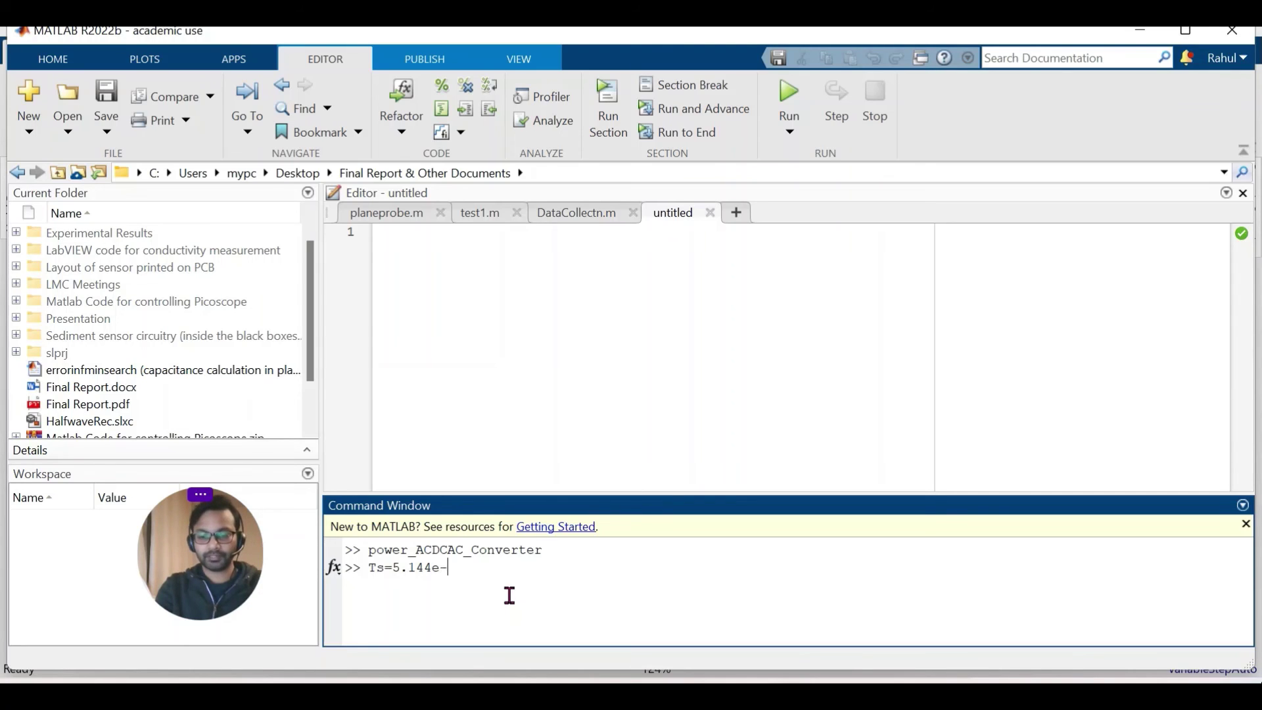
text(06)
key(Return)
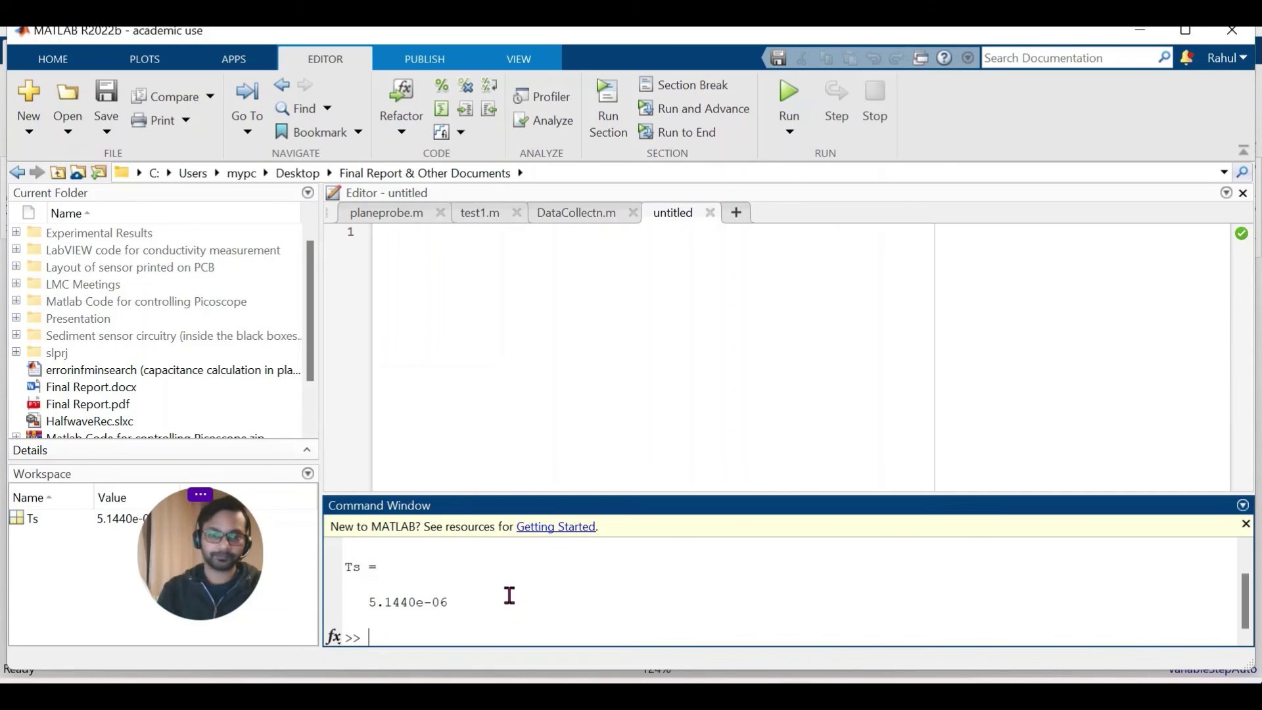
click(1142, 34)
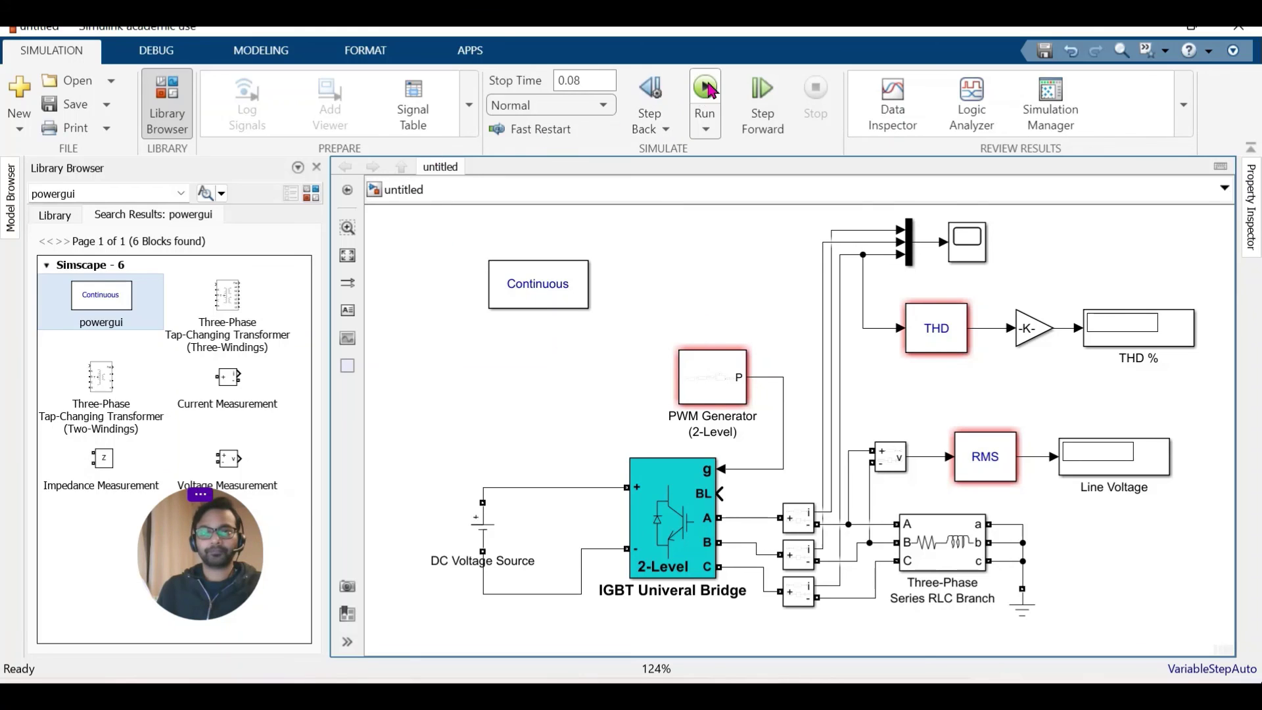
Run the simulation with Ctrl+T, giving THD % 3.016 and Line Voltage 301.2, then select the Scope
key(ctrl+t)
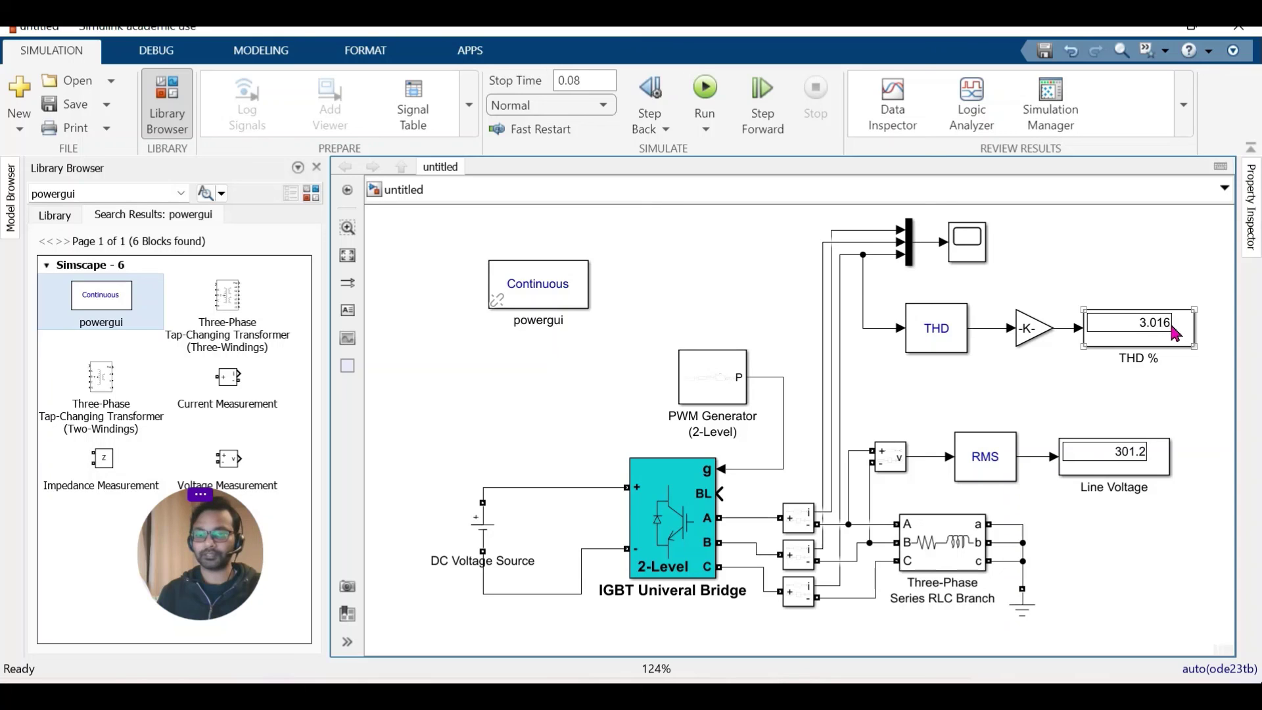
click(972, 253)
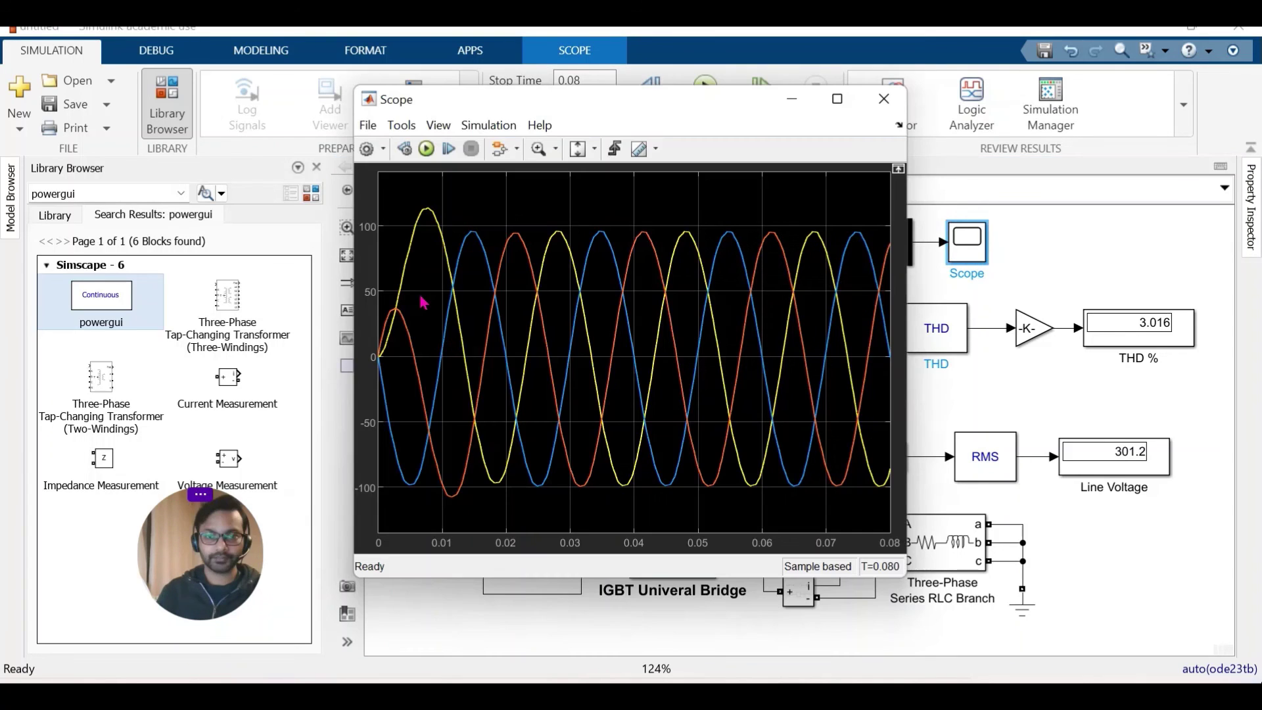
Open the Scope and move its window so the THD % and Line Voltage displays stay visible
double_click(972, 254)
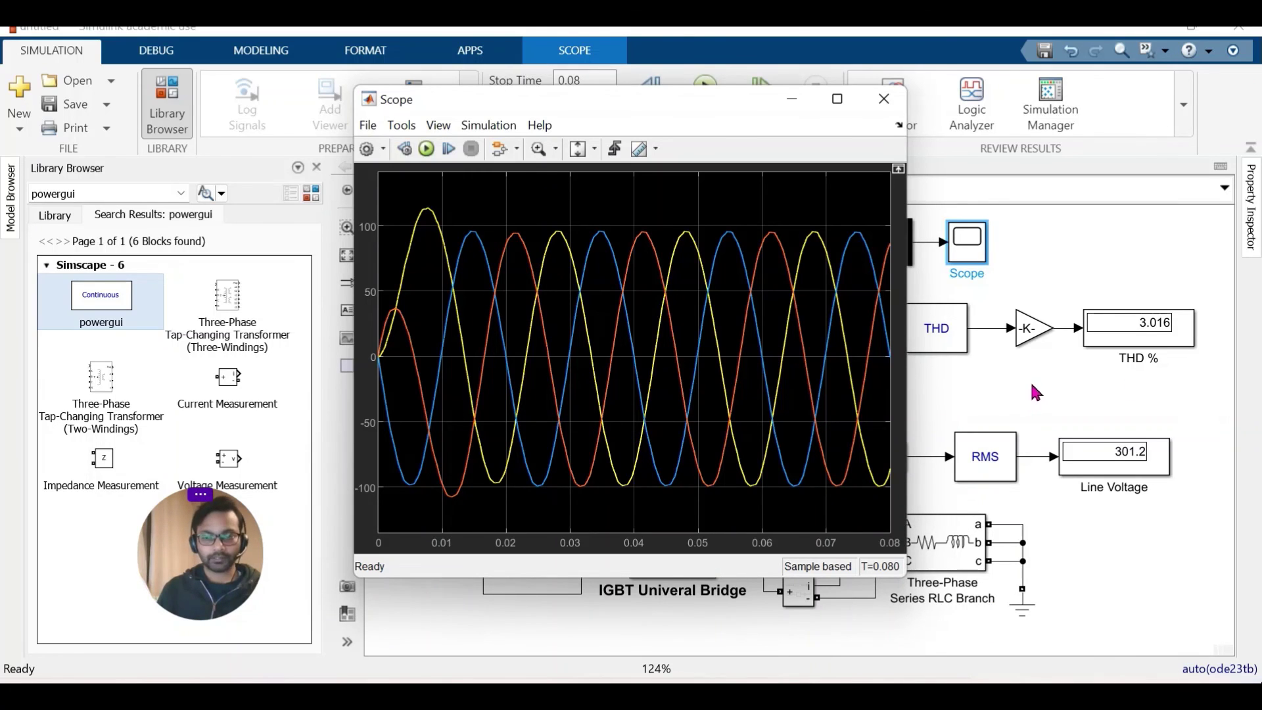
drag(697, 111, 814, 169)
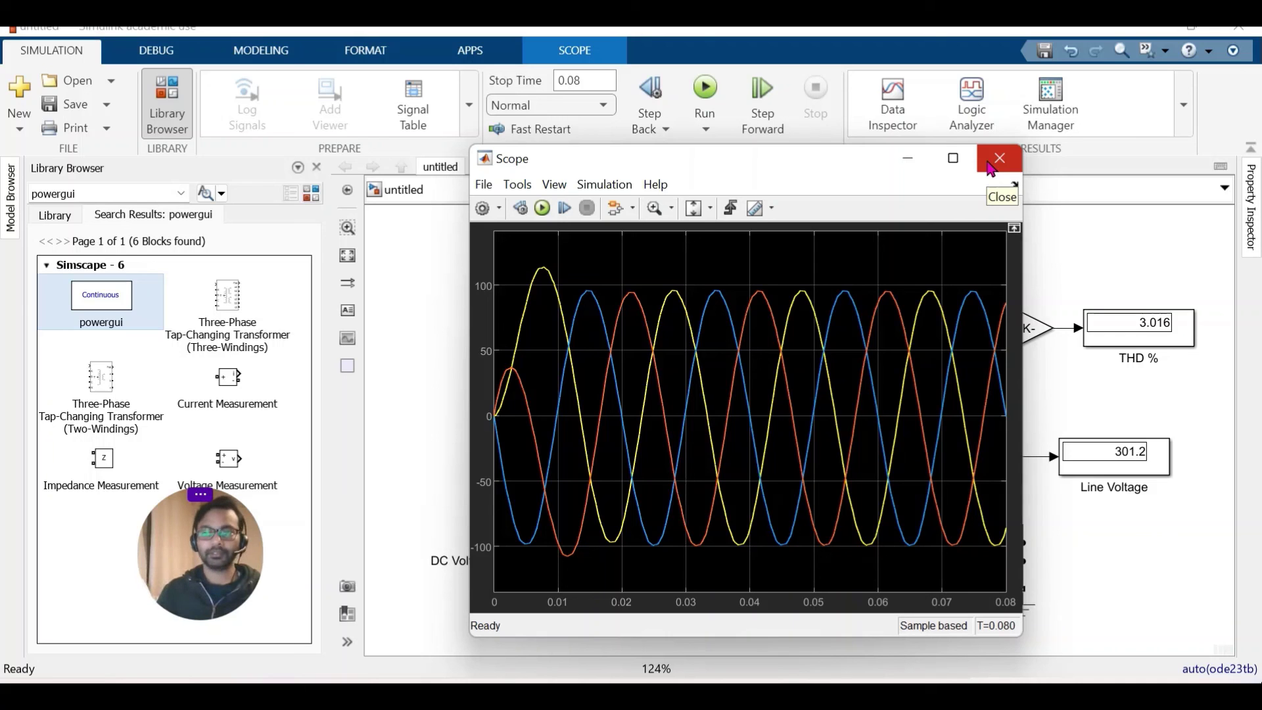
drag(872, 178, 934, 177)
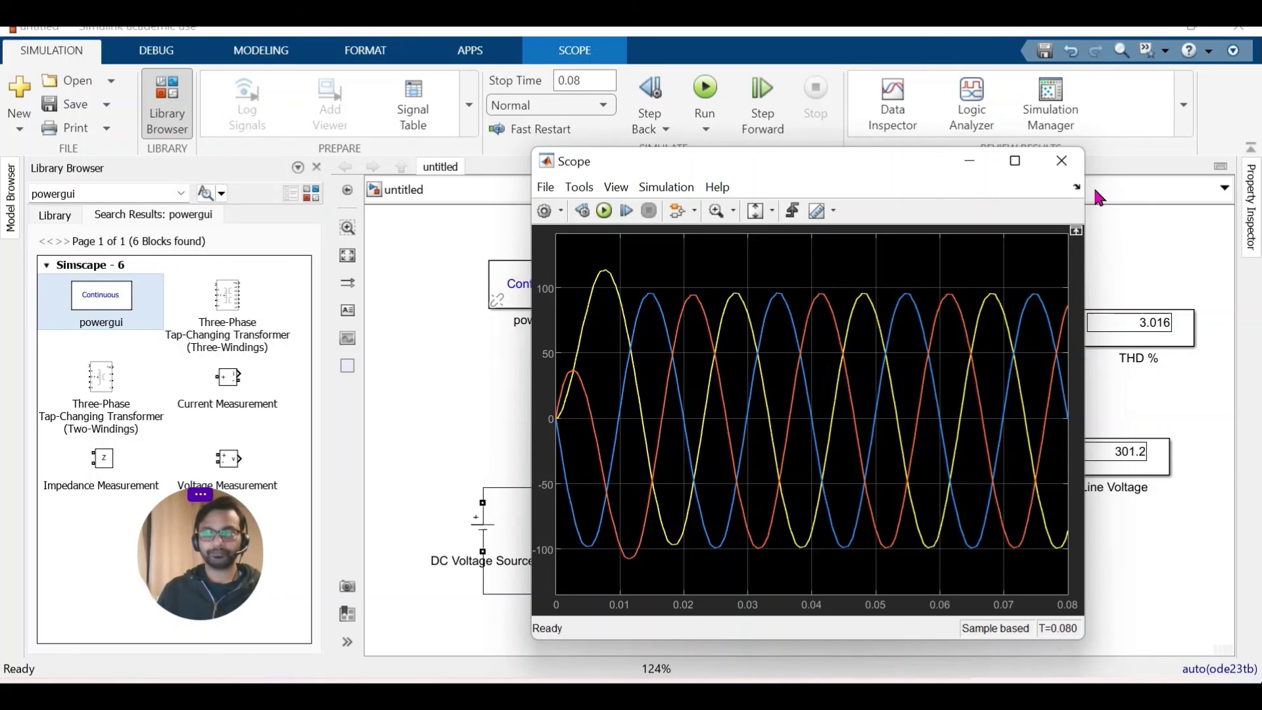
click(1203, 577)
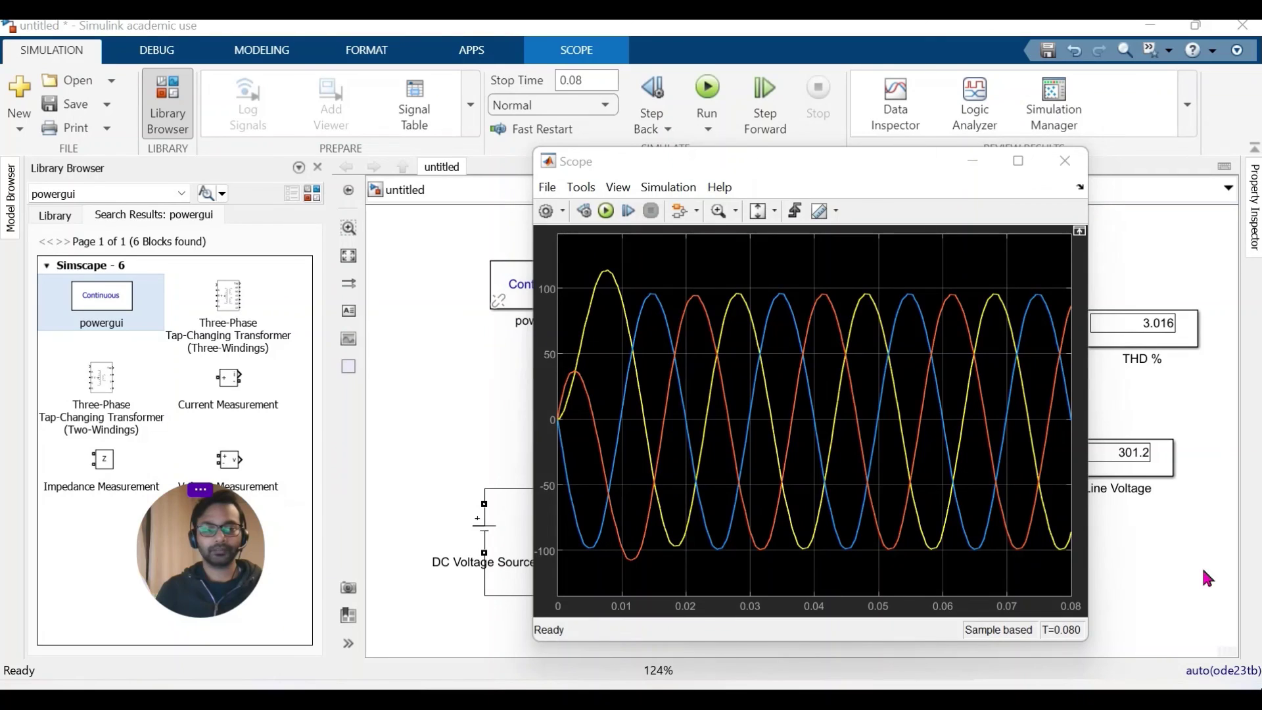